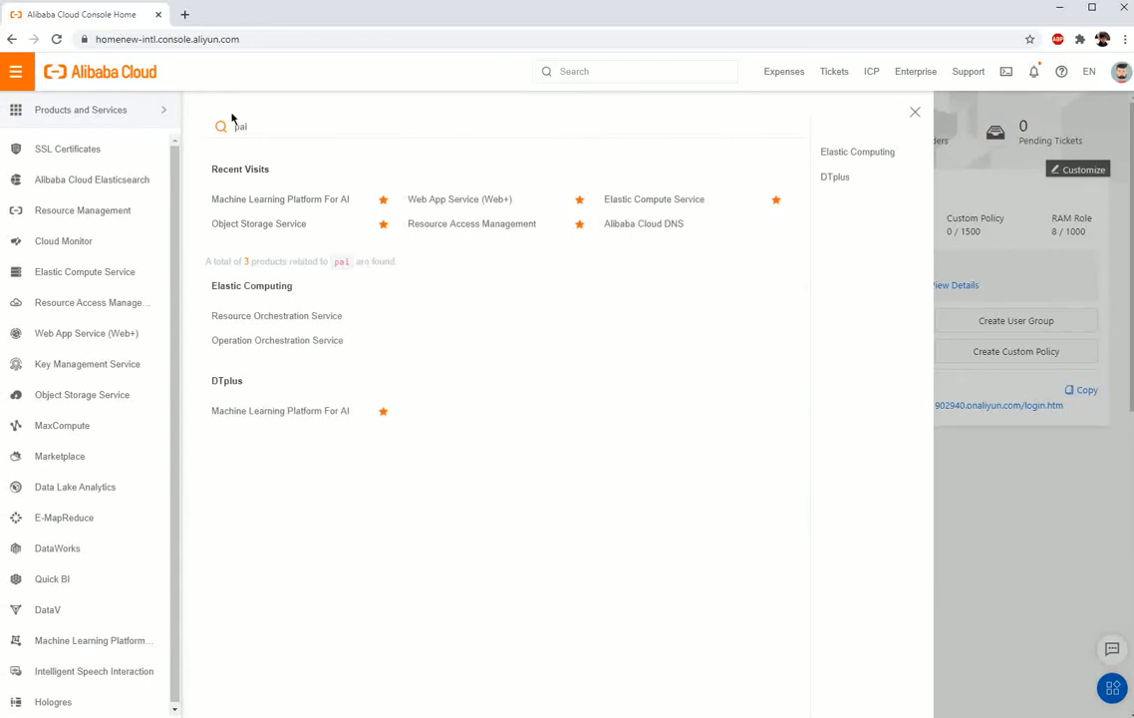
# Step: Open Computer Vision Model Training in Machine Learning Platform For AI and switch the region to Singapore
pyautogui.click(347, 412)
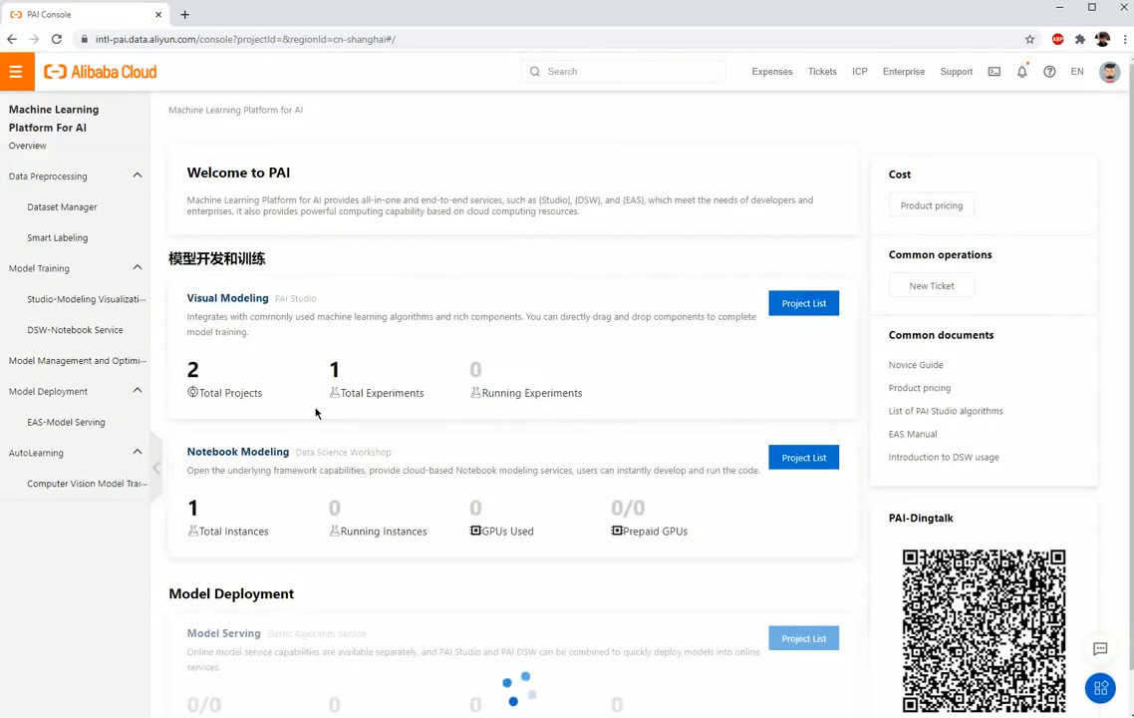
pyautogui.click(121, 486)
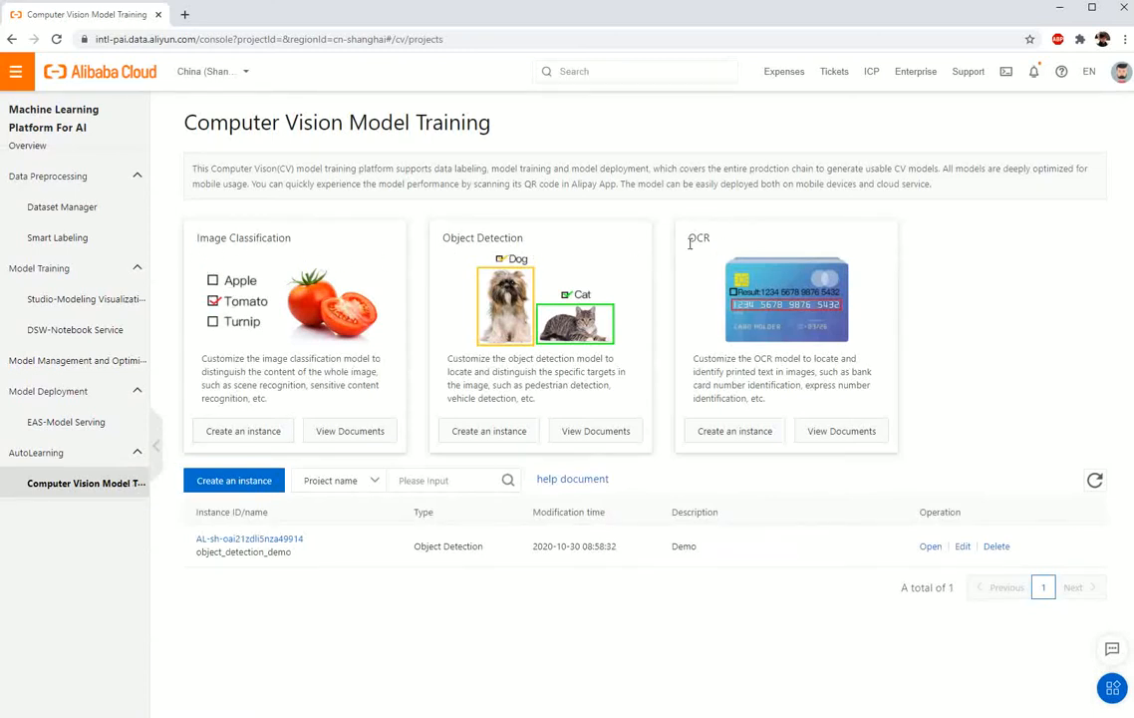
pyautogui.click(244, 72)
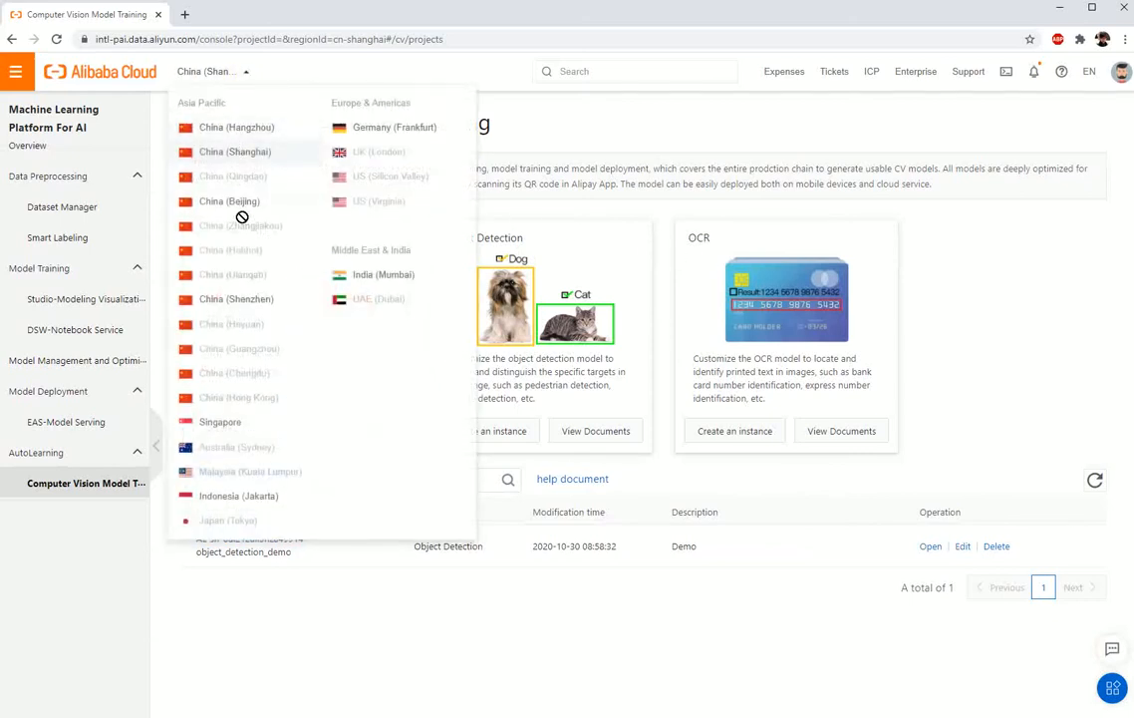
pyautogui.click(251, 427)
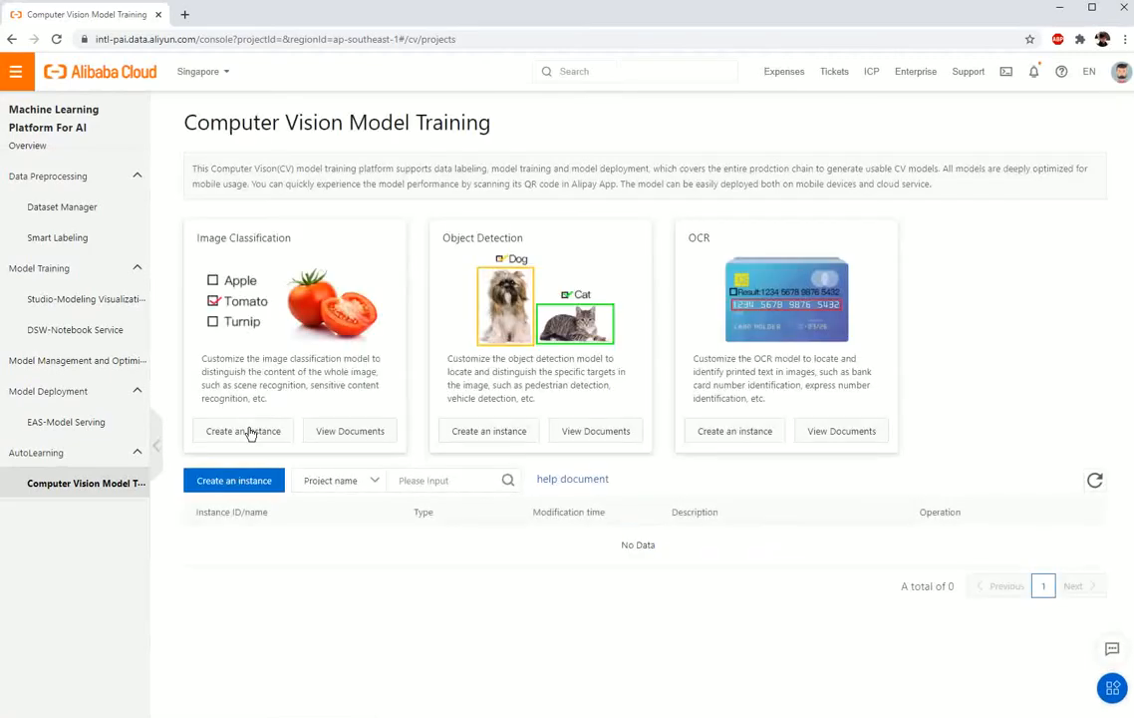
# Step: Create and open an Object Detection instance named Object_Detection_Demo, described as "Demo for building a custom object detection model using PAI Autolearning"
pyautogui.click(215, 479)
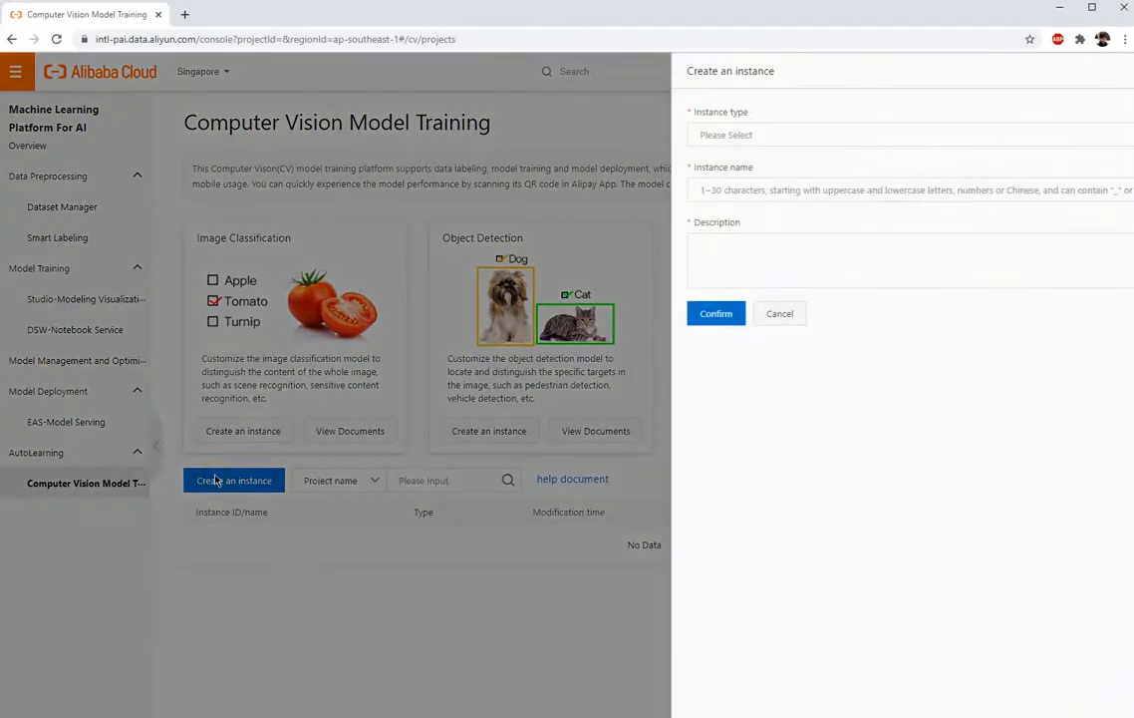
pyautogui.click(696, 142)
pyautogui.click(720, 197)
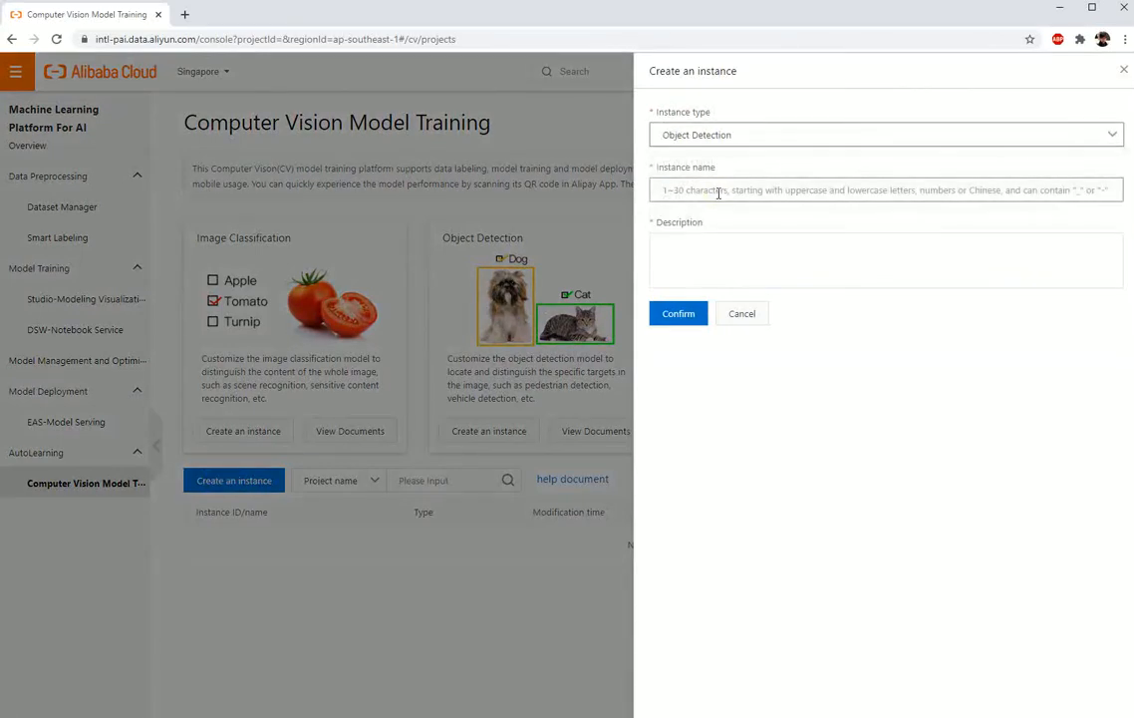
pyautogui.click(718, 190)
pyautogui.write('Object_Detection_Demo')
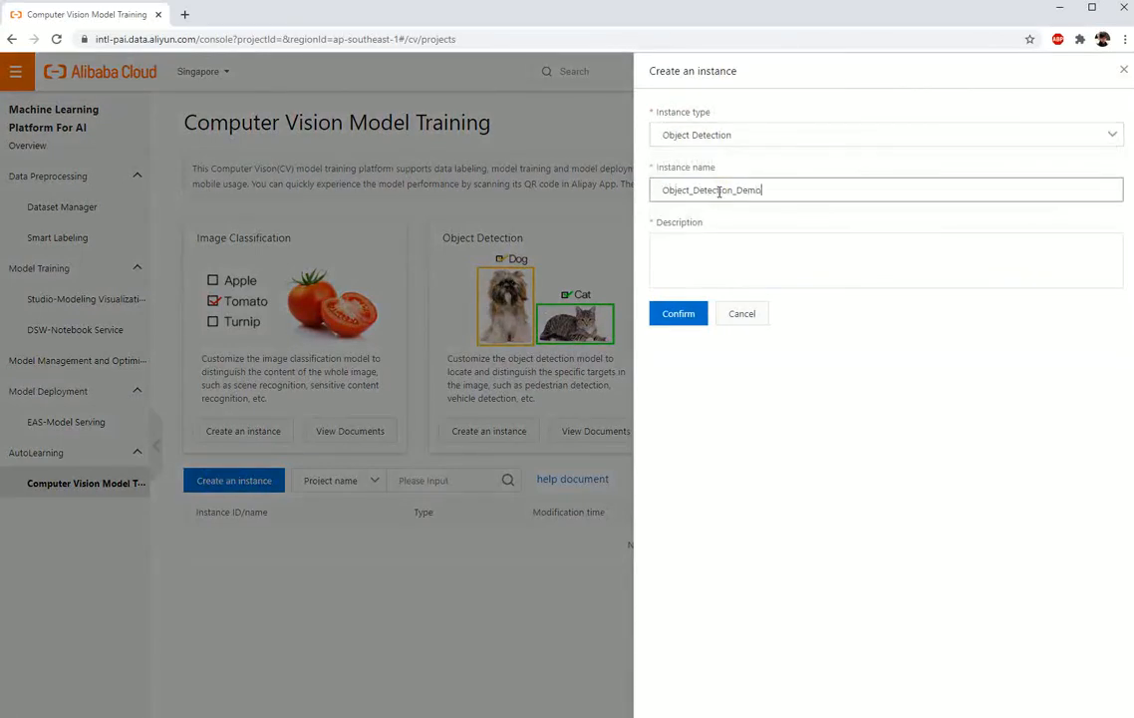
pyautogui.press('Tab')
pyautogui.write('Demo for building a custom object detection model using PAI Auto')
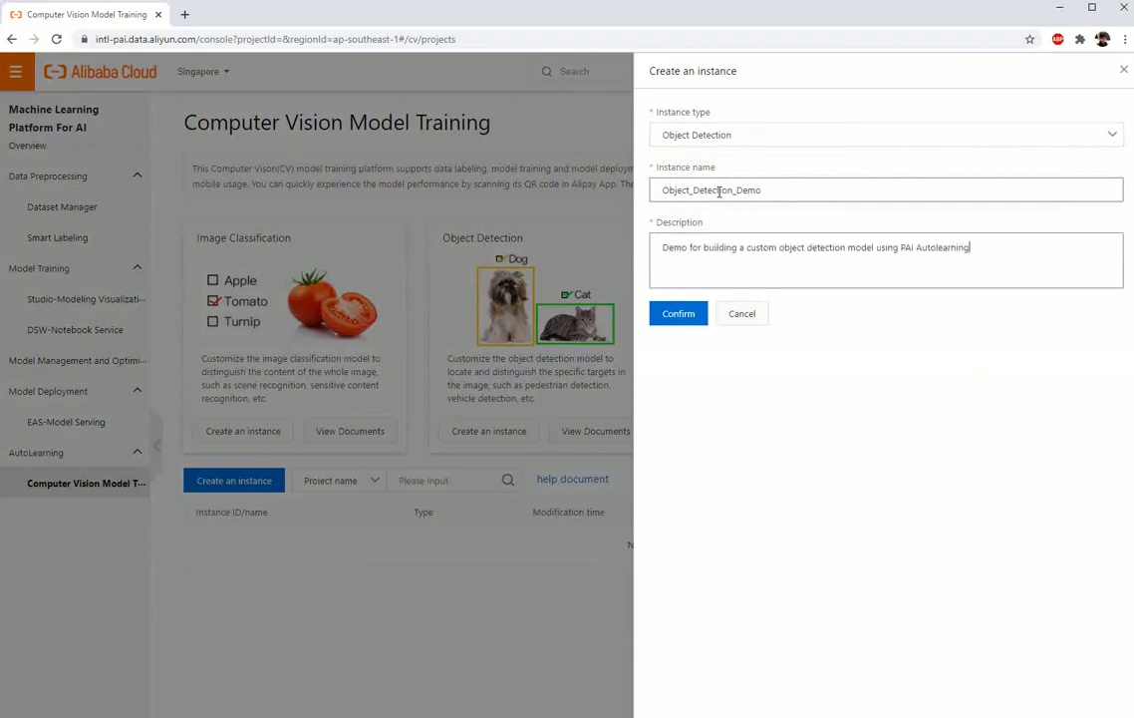
pyautogui.click(684, 313)
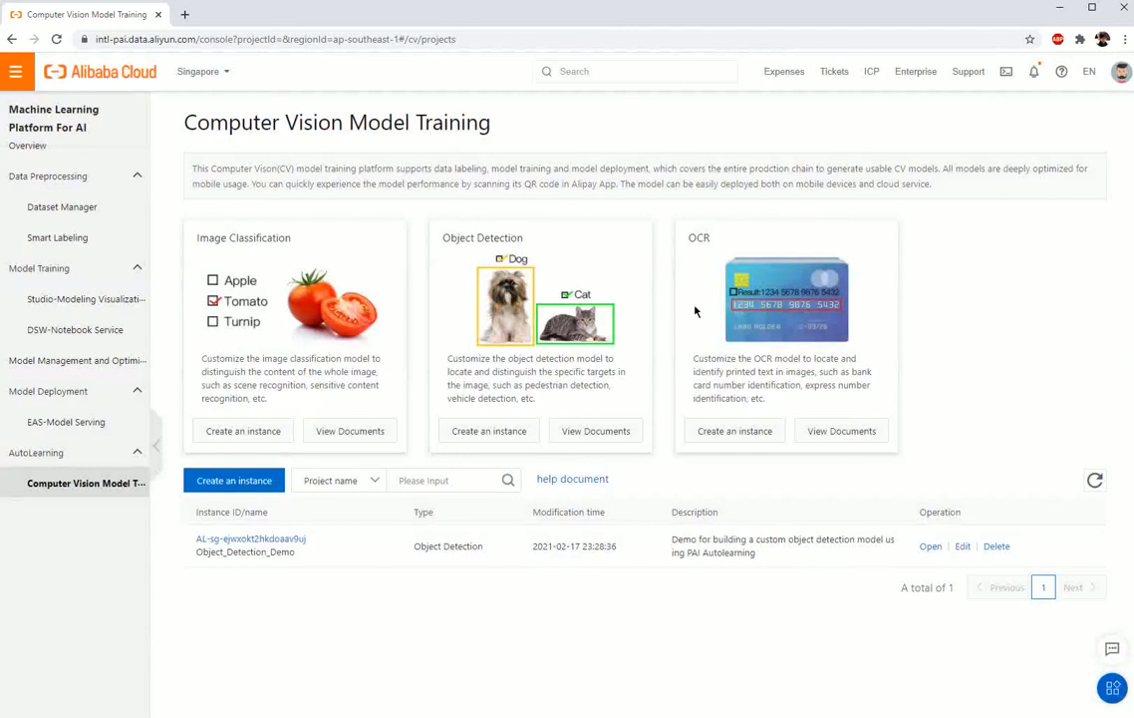
pyautogui.click(932, 549)
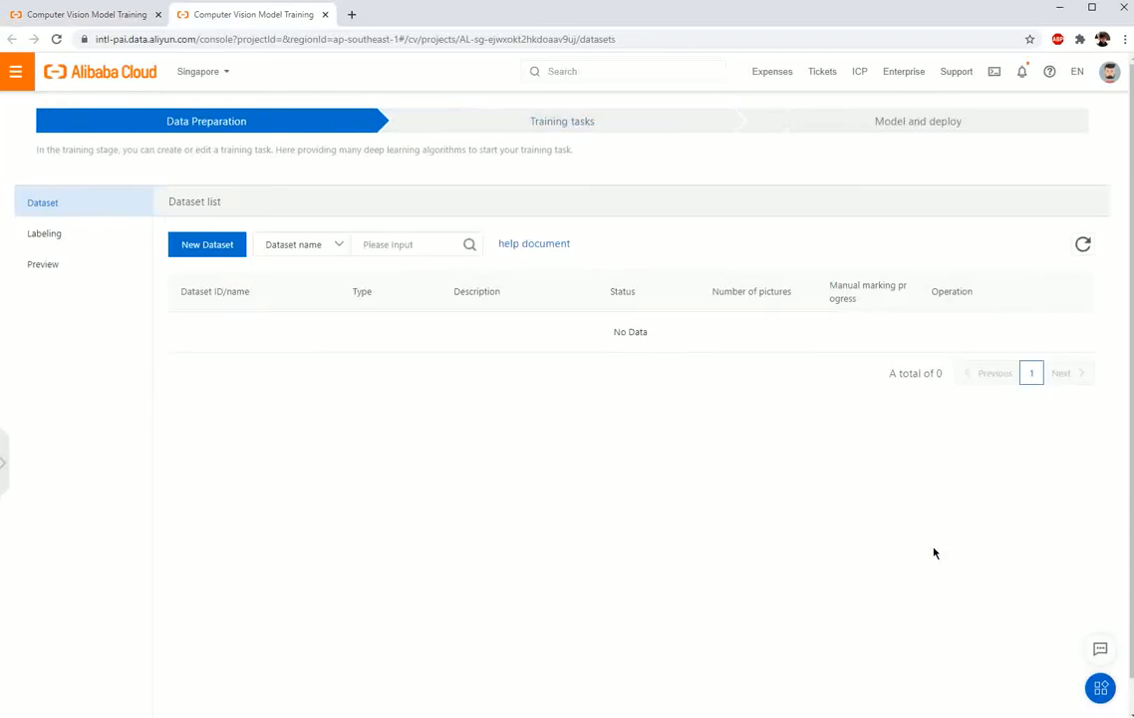
# Step: Upload all Doraemon images from the local train folder in File Explorer to pai-autolearning/object_detection/demo/doraemon/ in OSS Browser
pyautogui.hotkey('alt', 'Tab')
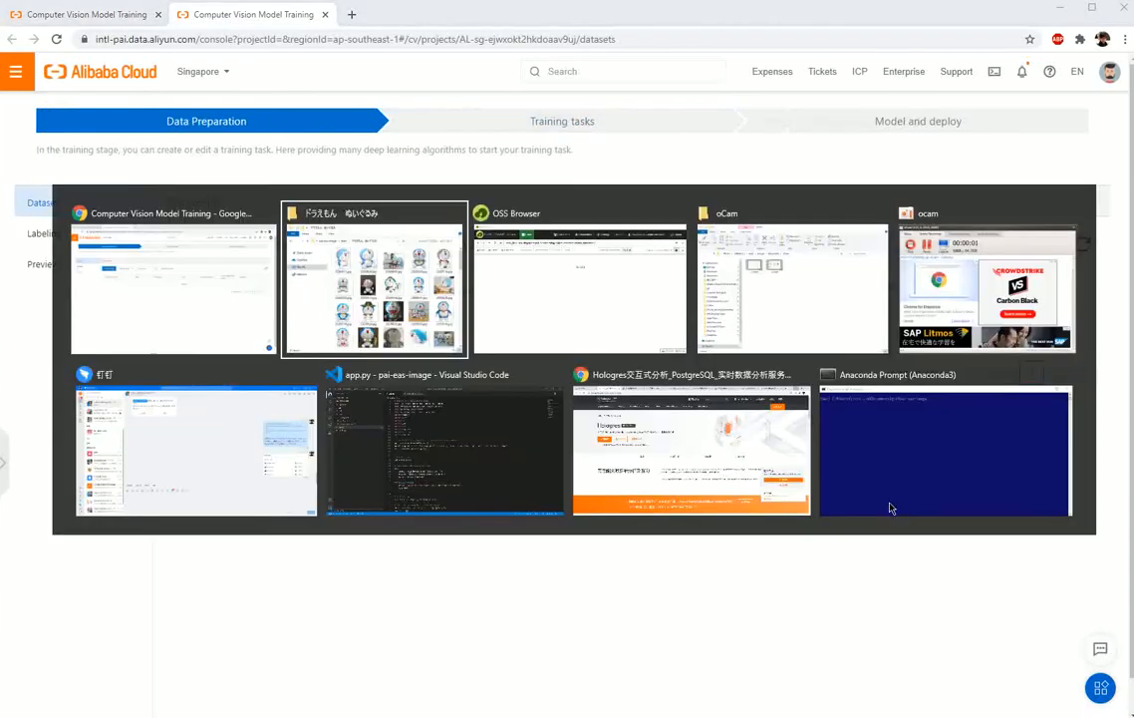
pyautogui.moveTo(671, 232); pyautogui.dragTo(941, 228)
pyautogui.scroll(-1, 867, 476)
pyautogui.scroll(-5, 867, 476)
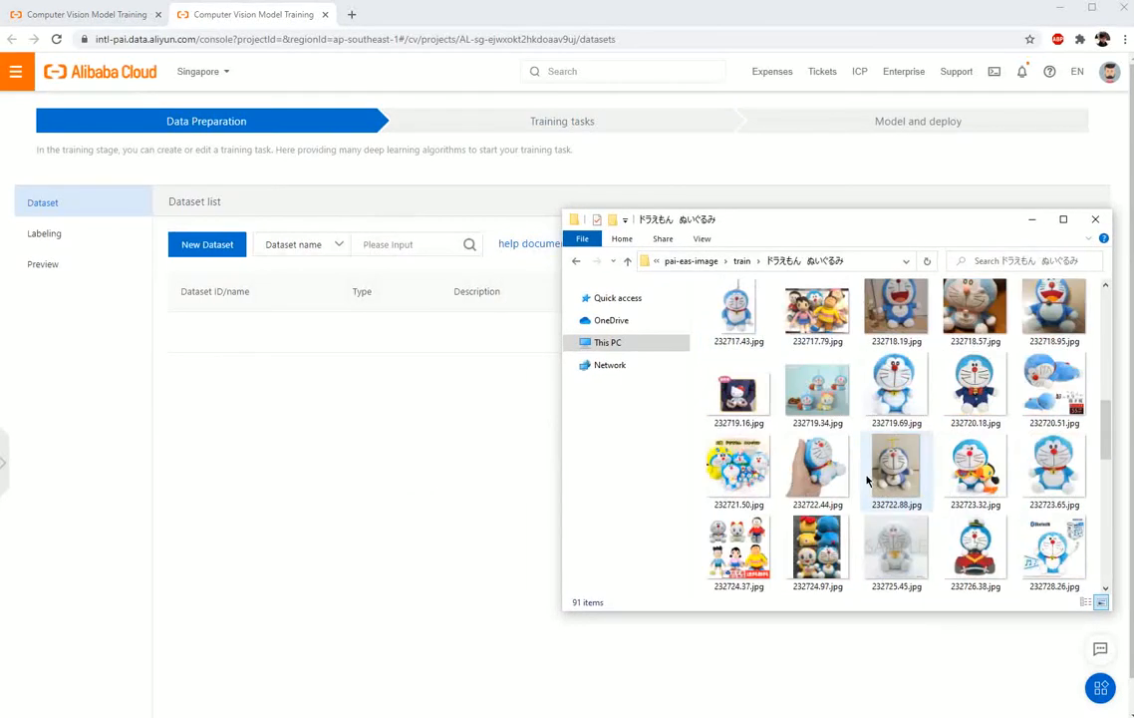
pyautogui.scroll(5, 867, 481)
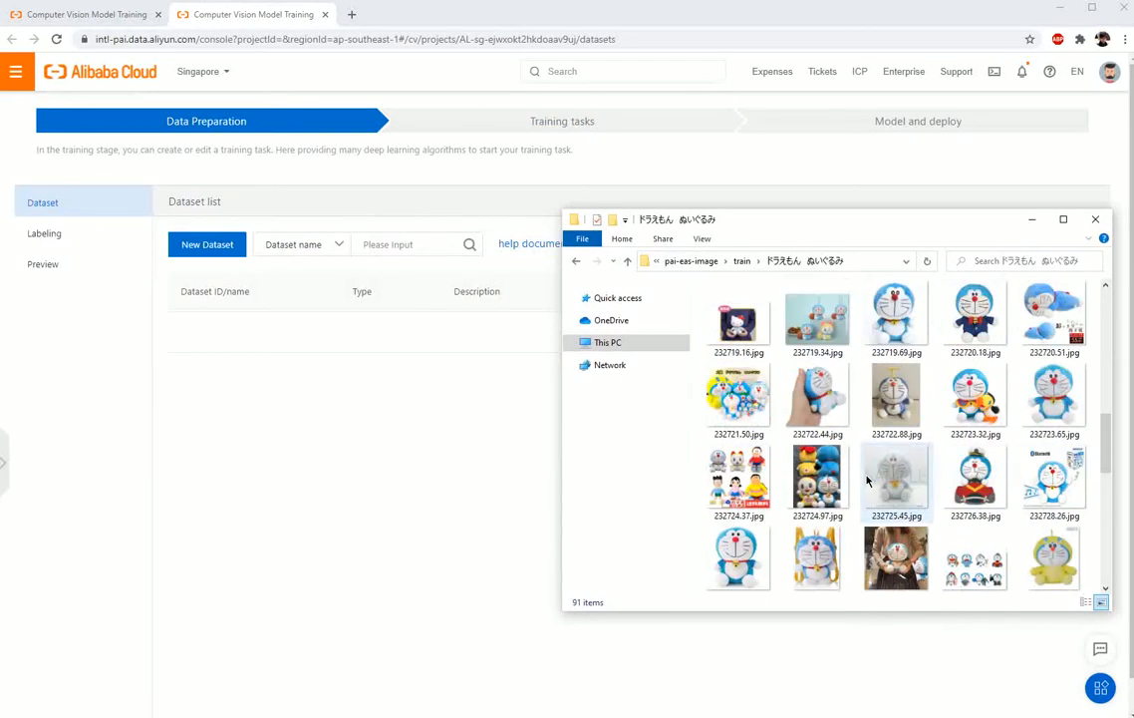
pyautogui.hotkey('alt', 'Tab')
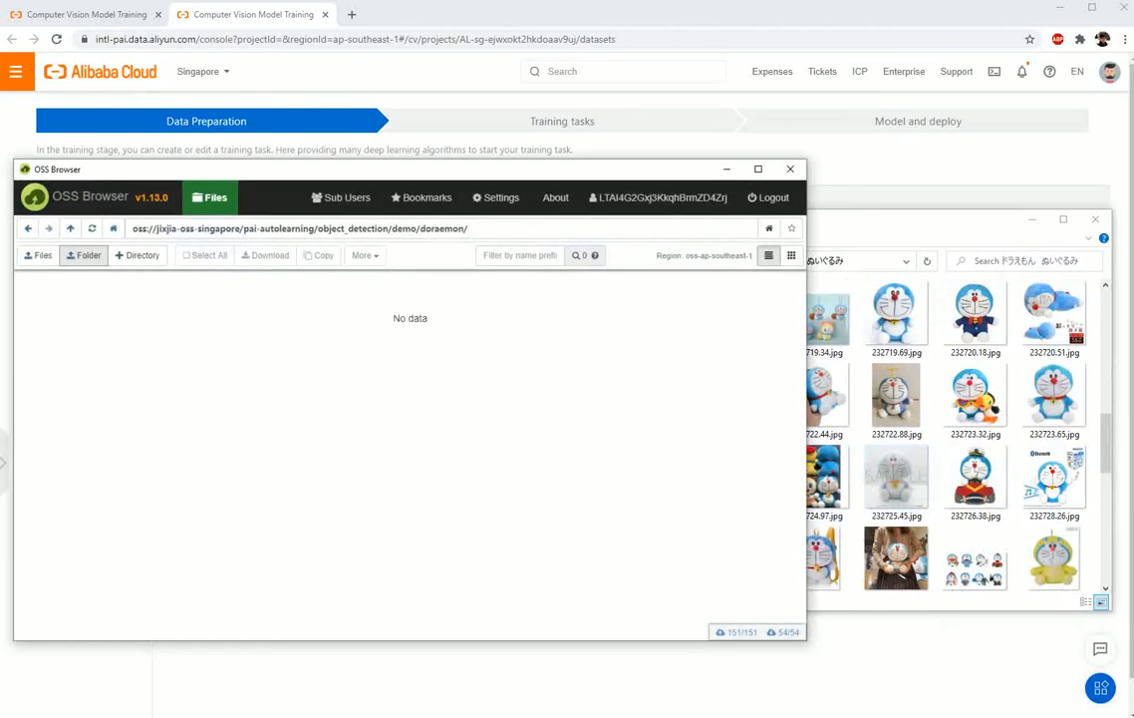
pyautogui.click(904, 321)
pyautogui.hotkey('ctrl', 'a')
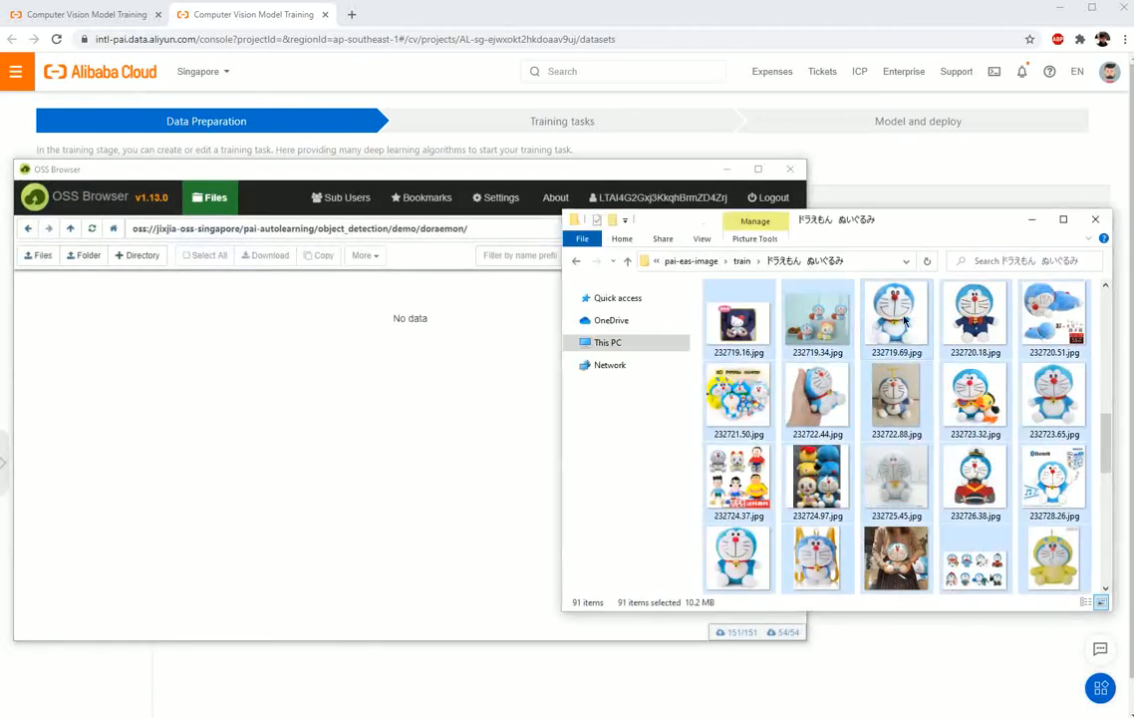
pyautogui.moveTo(685, 344); pyautogui.dragTo(344, 373)
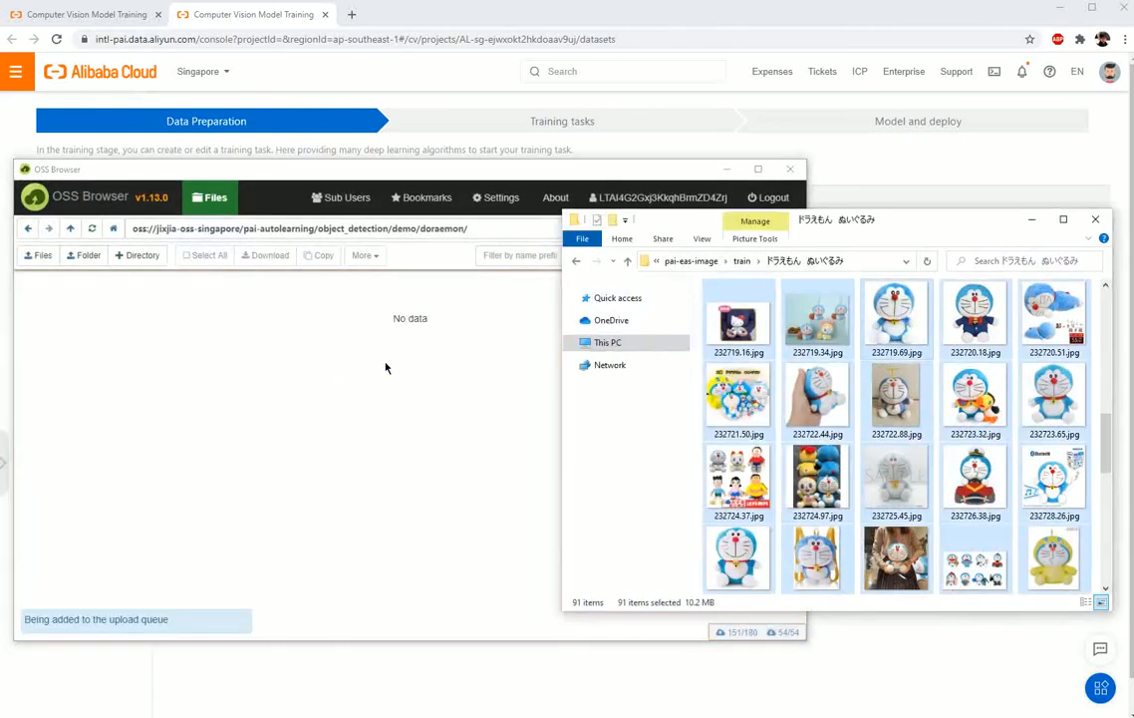
pyautogui.click(1032, 219)
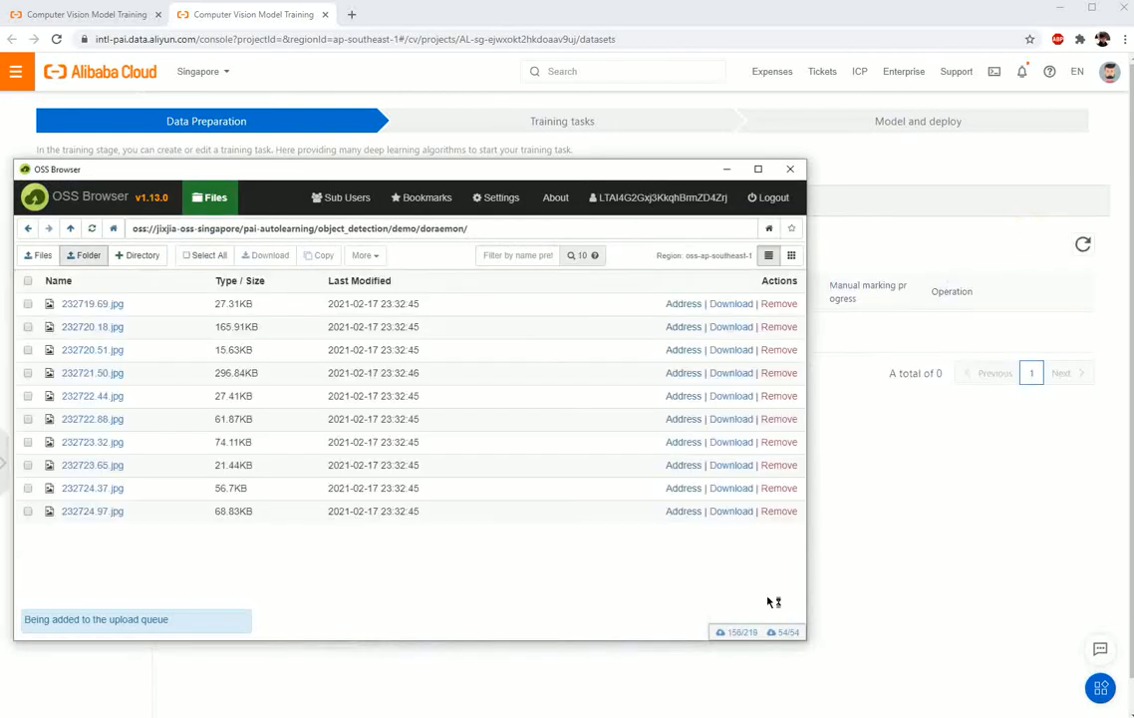
# Step: Check the upload queue in OSS Browser, then return to the Alibaba Cloud console in Chrome
pyautogui.click(750, 635)
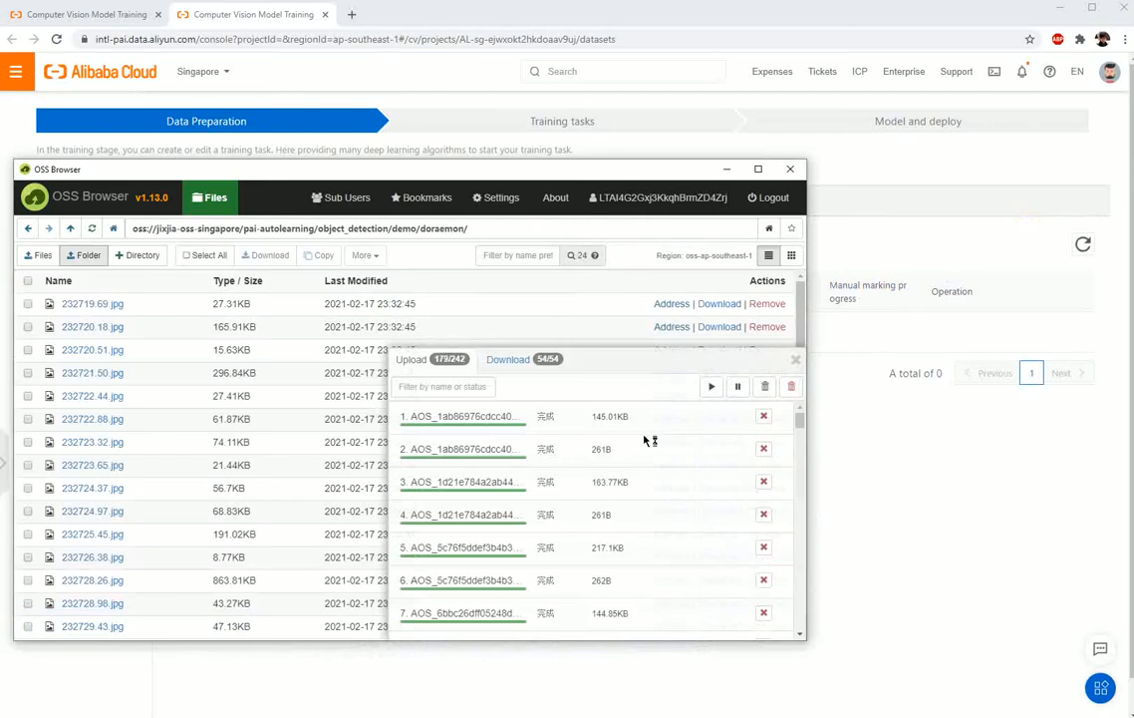
pyautogui.click(795, 358)
pyautogui.click(728, 170)
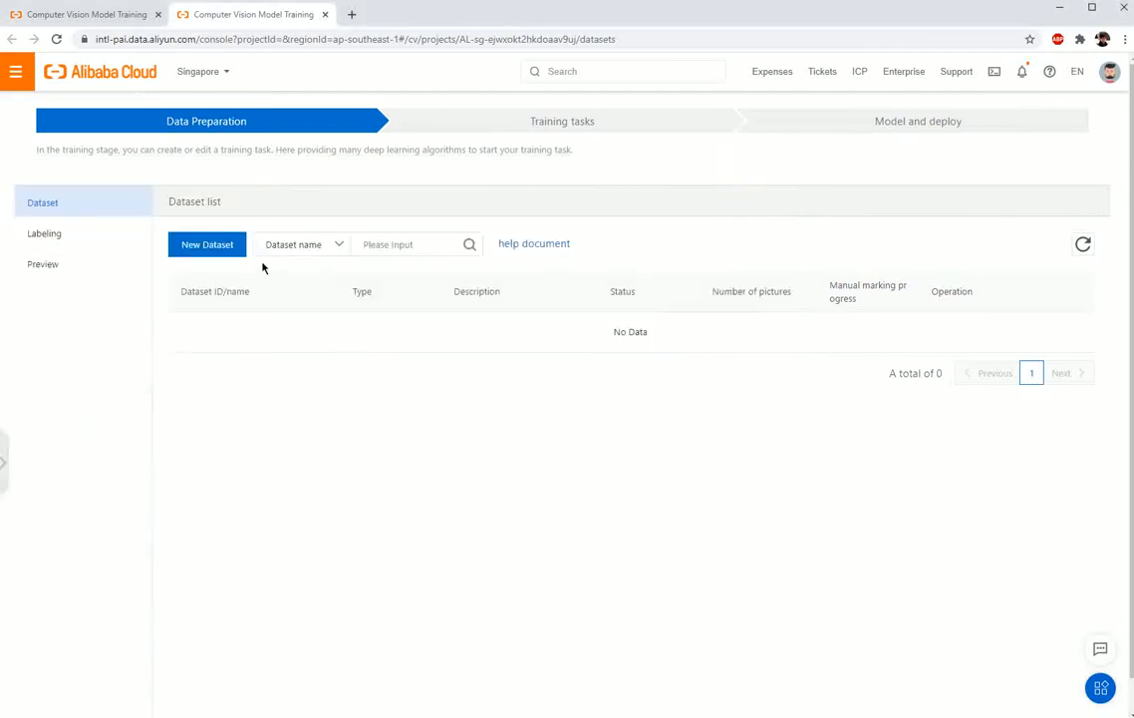
# Step: Start a new dataset named doraemon with the description "Doraemon doll sample images"
pyautogui.click(235, 253)
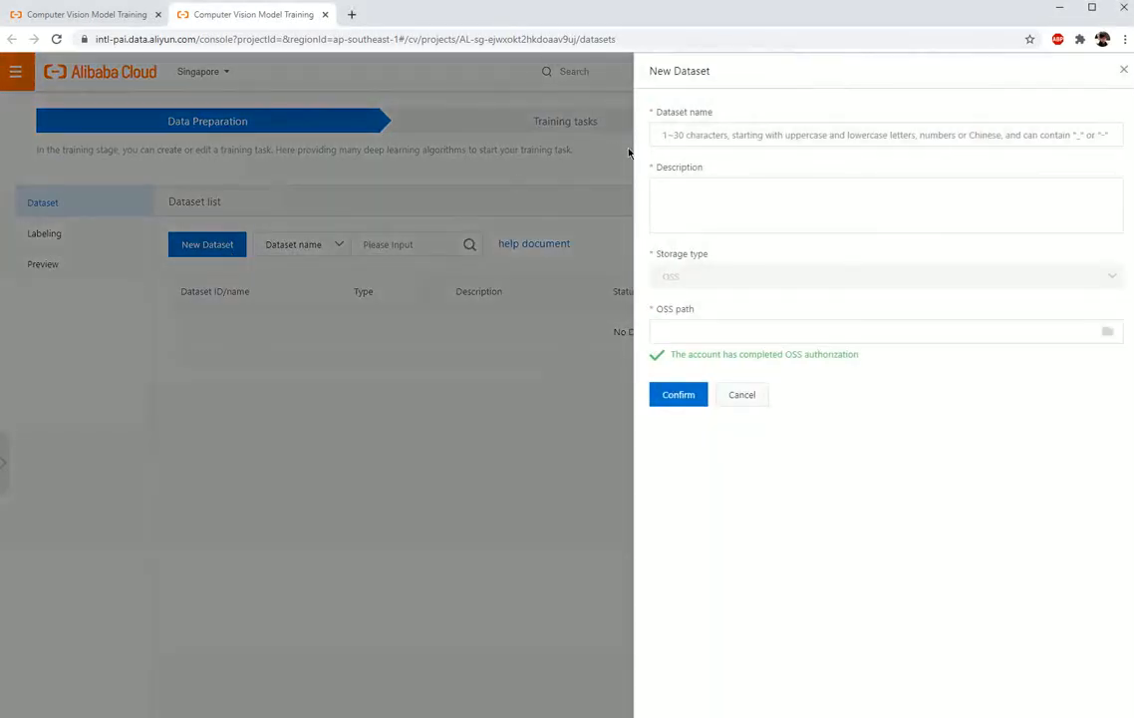
pyautogui.click(686, 137)
pyautogui.write('doraemon')
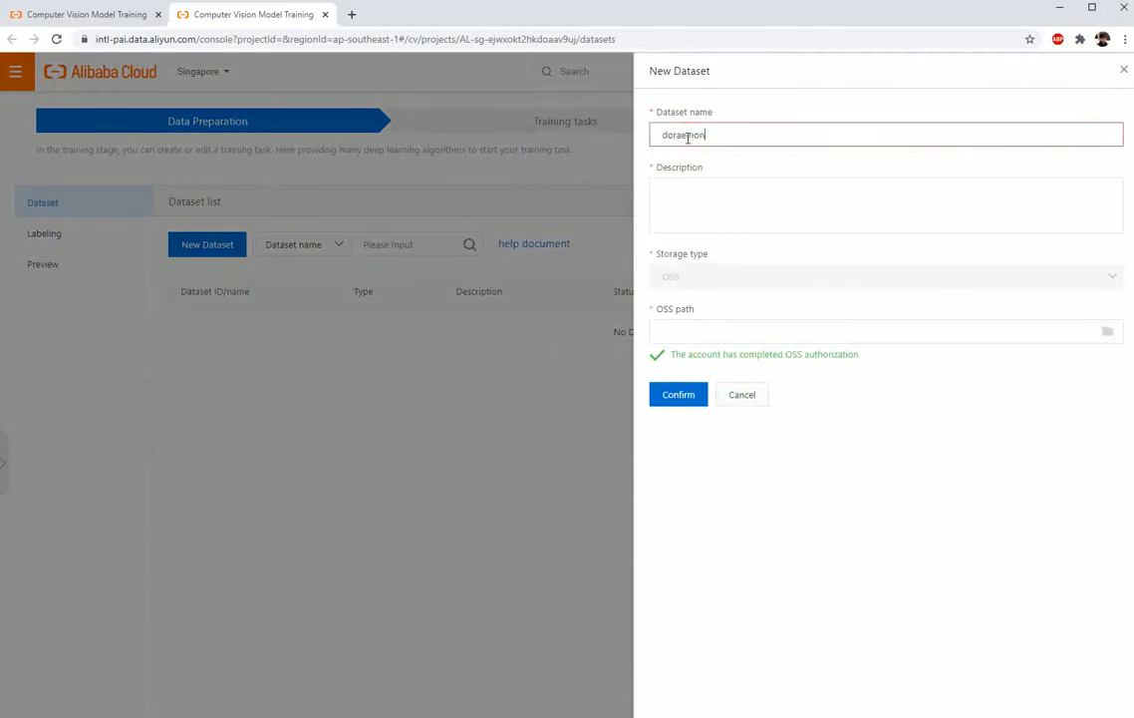
pyautogui.click(698, 196)
pyautogui.write('Doraemon doll sample images')
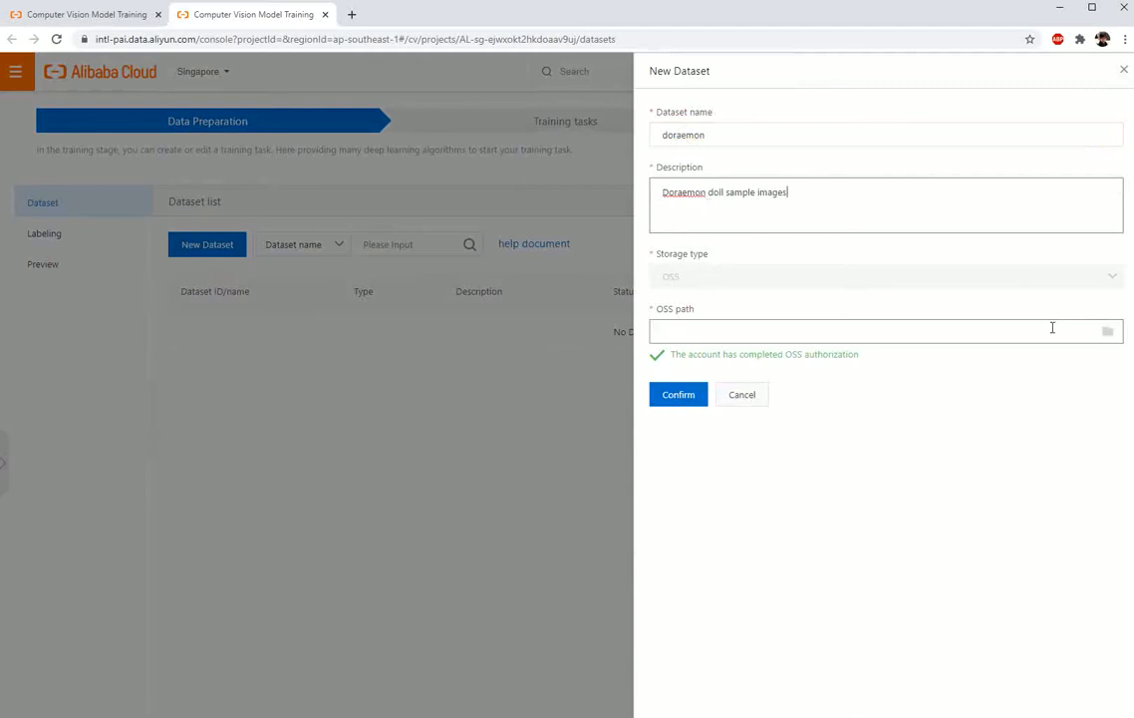
# Step: Set the dataset's OSS path to the bucket folder pai-autolearning/object_detection/demo/doraemon/ and create the dataset
pyautogui.click(1110, 333)
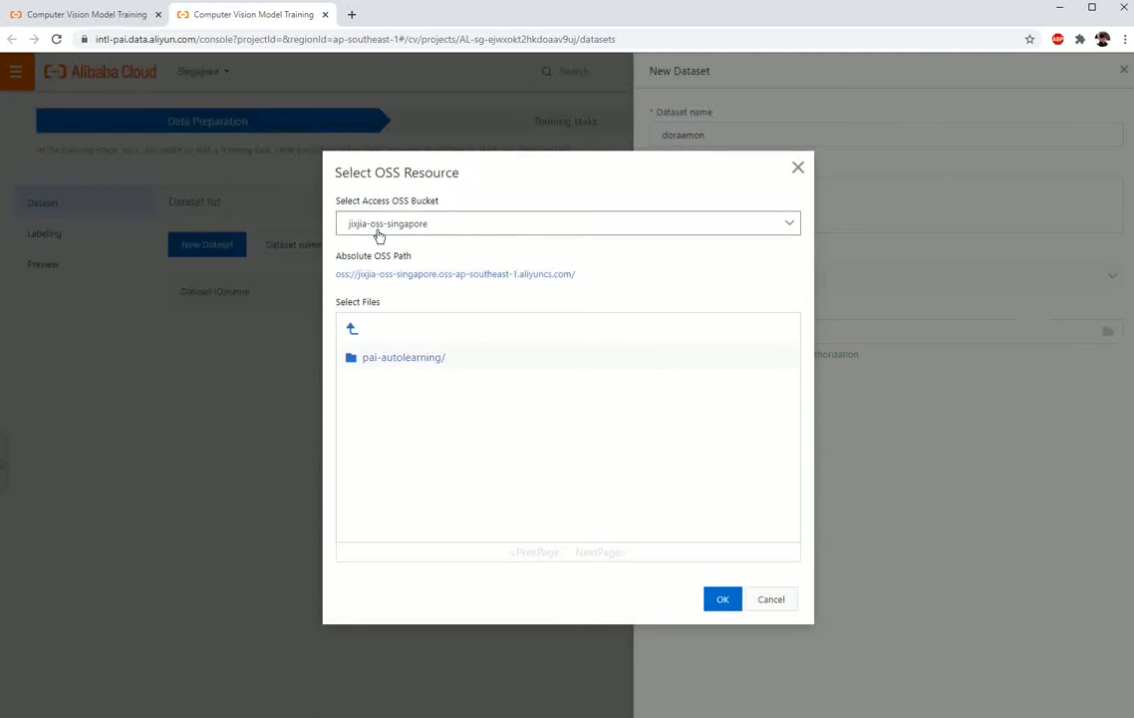
pyautogui.click(439, 357)
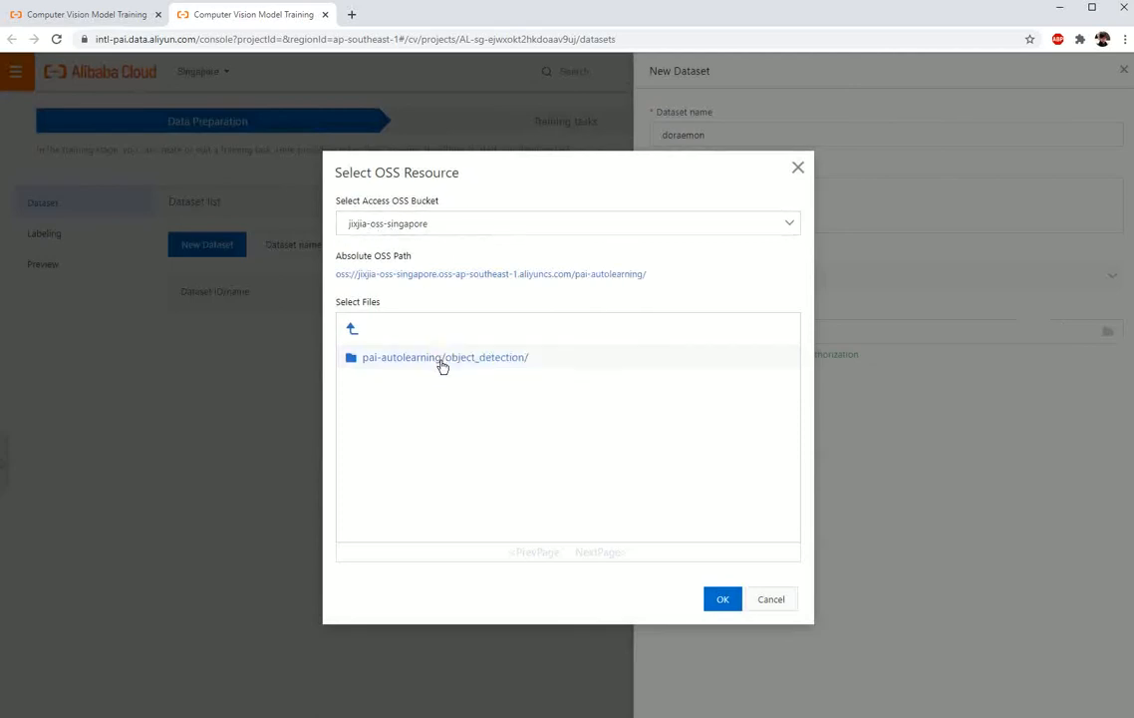
pyautogui.click(473, 362)
pyautogui.click(527, 362)
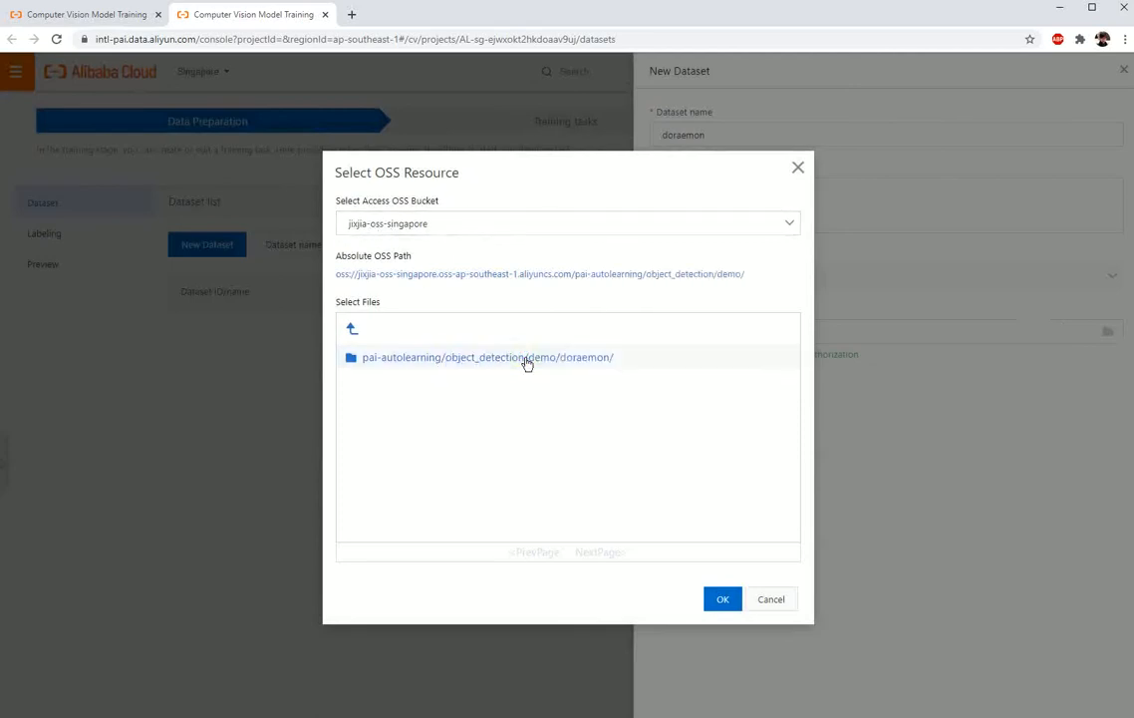
pyautogui.doubleClick(574, 360)
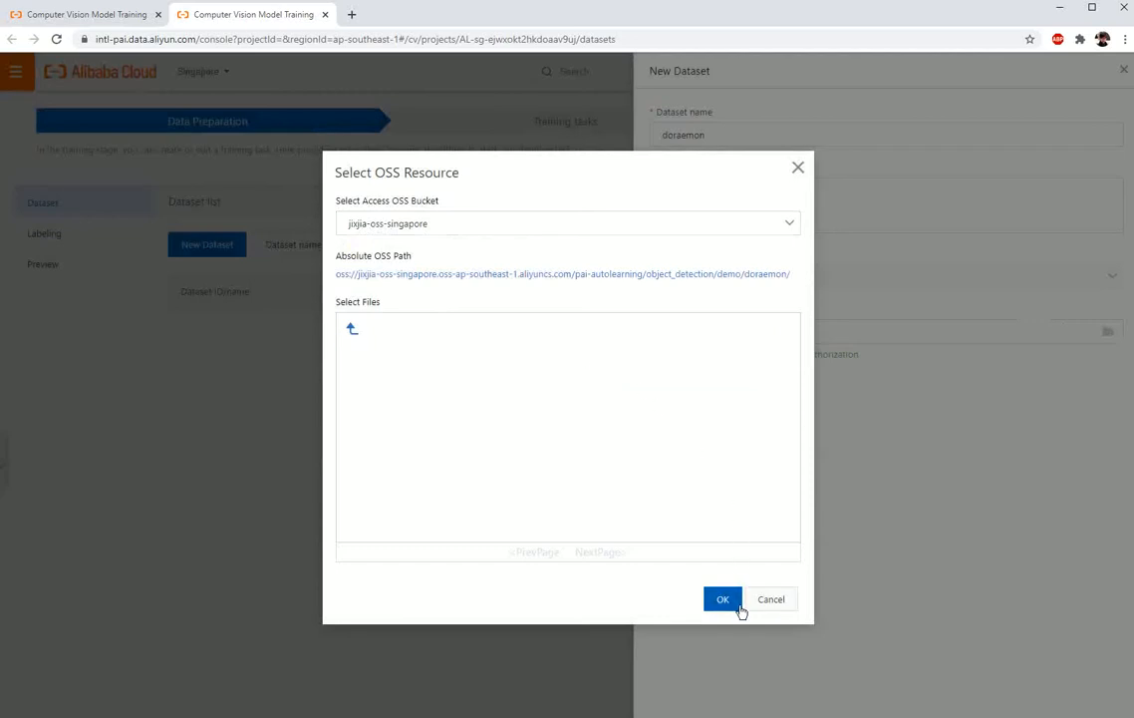
pyautogui.click(729, 603)
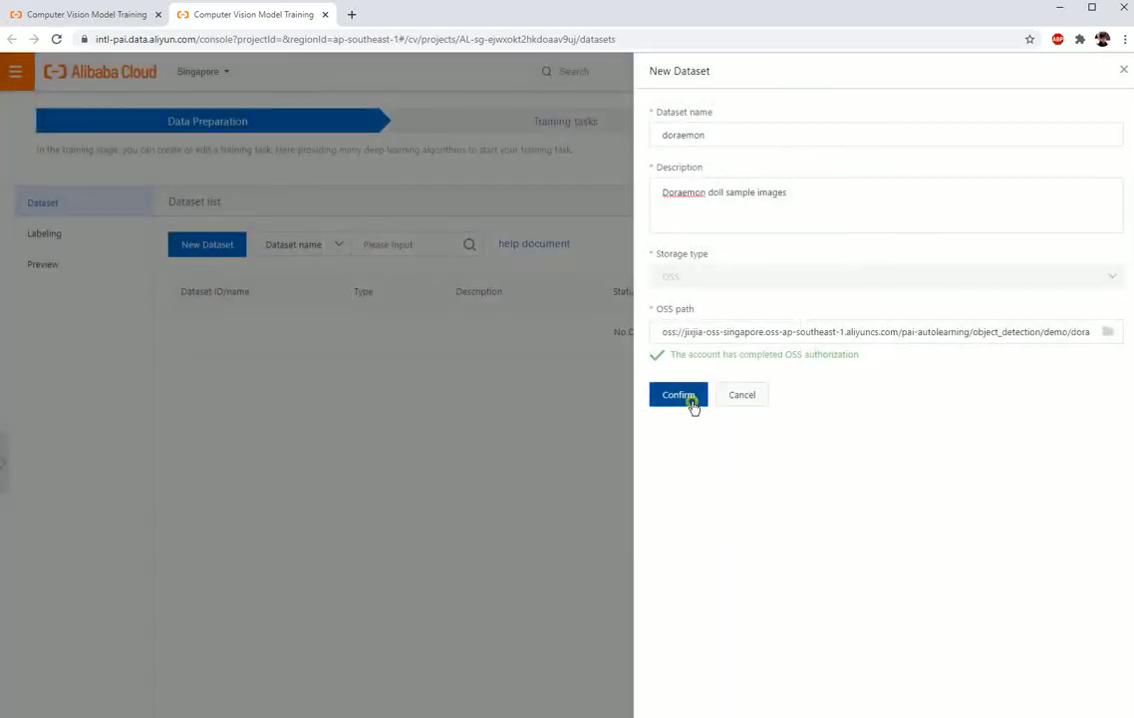
pyautogui.click(694, 399)
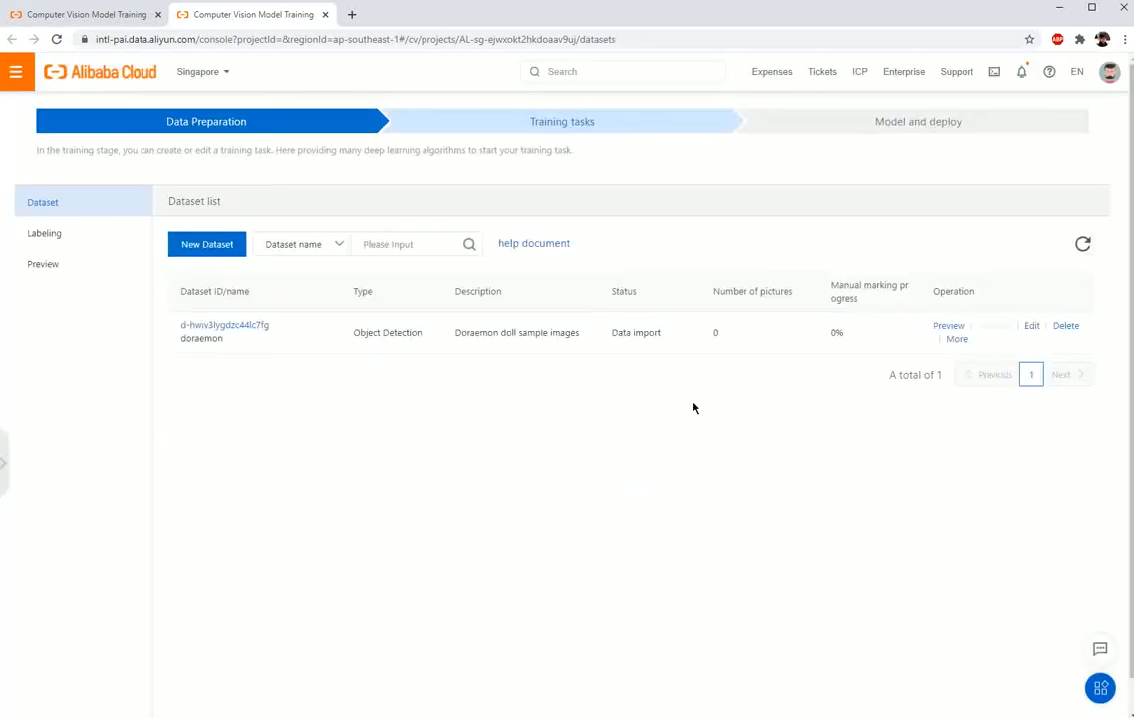
# Step: Preview the imported images of the doraemon dataset
pyautogui.click(945, 328)
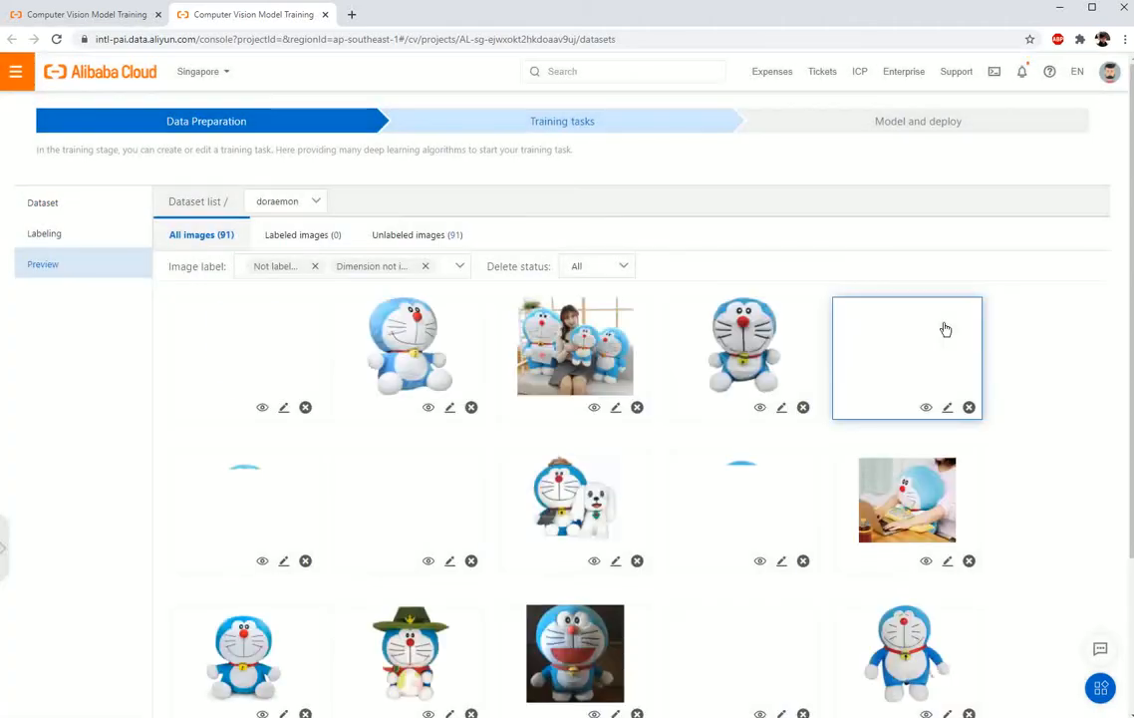
pyautogui.scroll(-3, 904, 474)
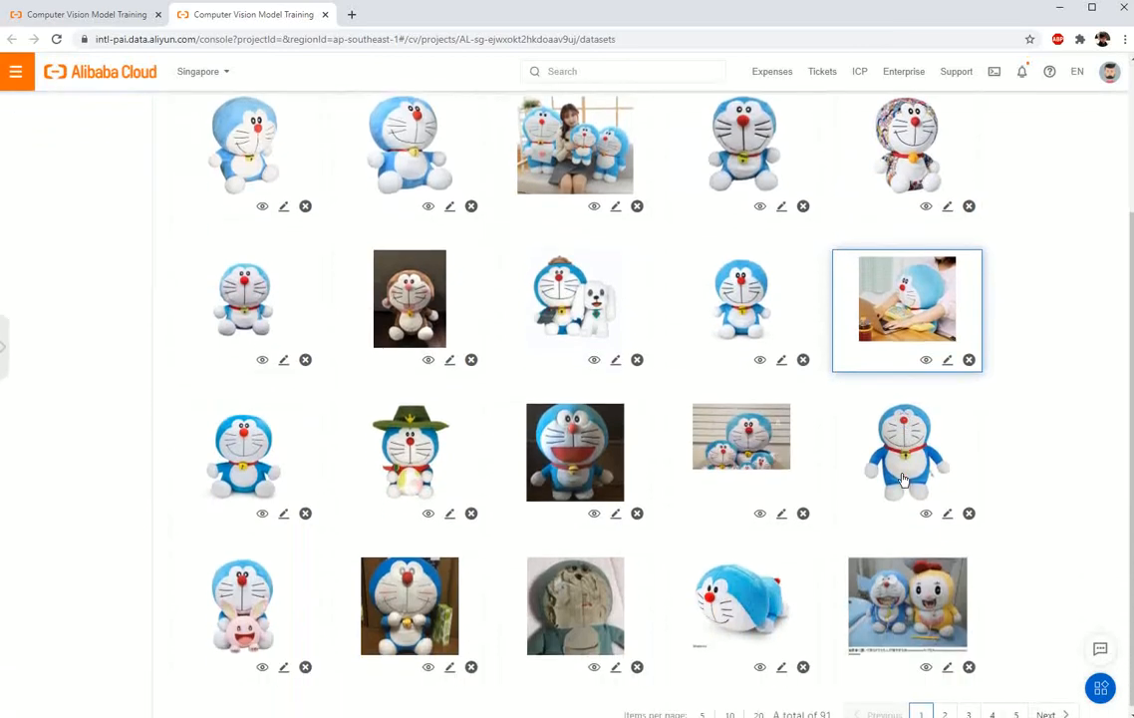
pyautogui.scroll(3, 904, 479)
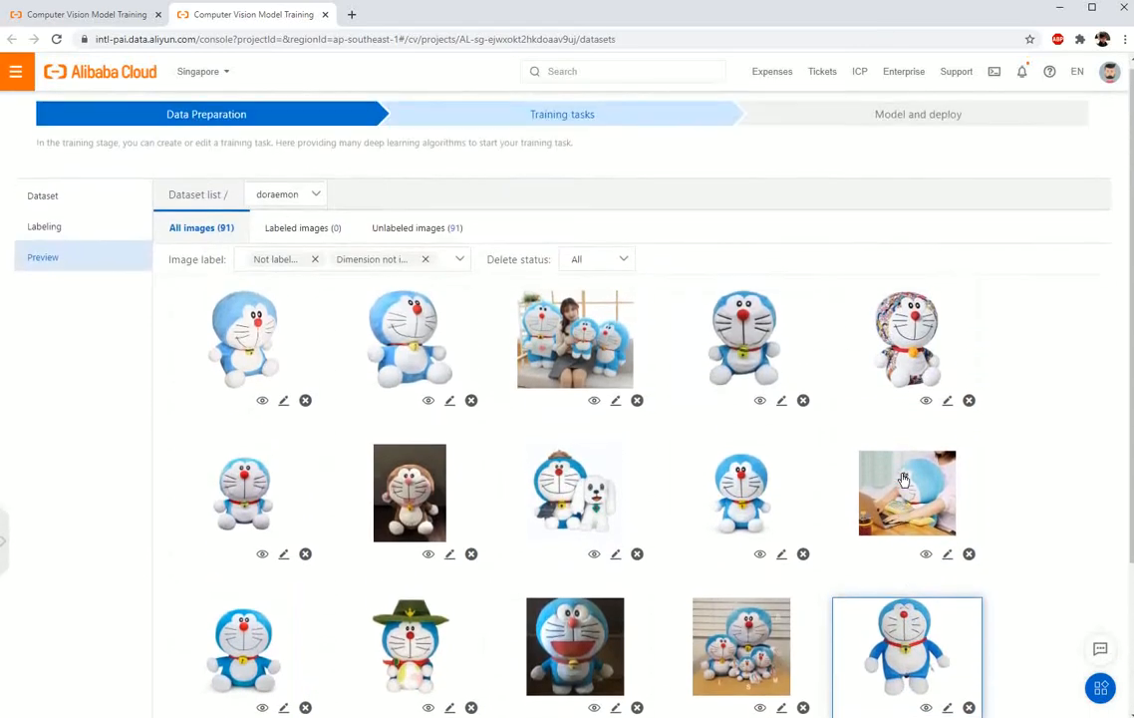
# Step: Open the doraemon dataset for labeling and add a label named doraemon with the teal colour
pyautogui.click(70, 237)
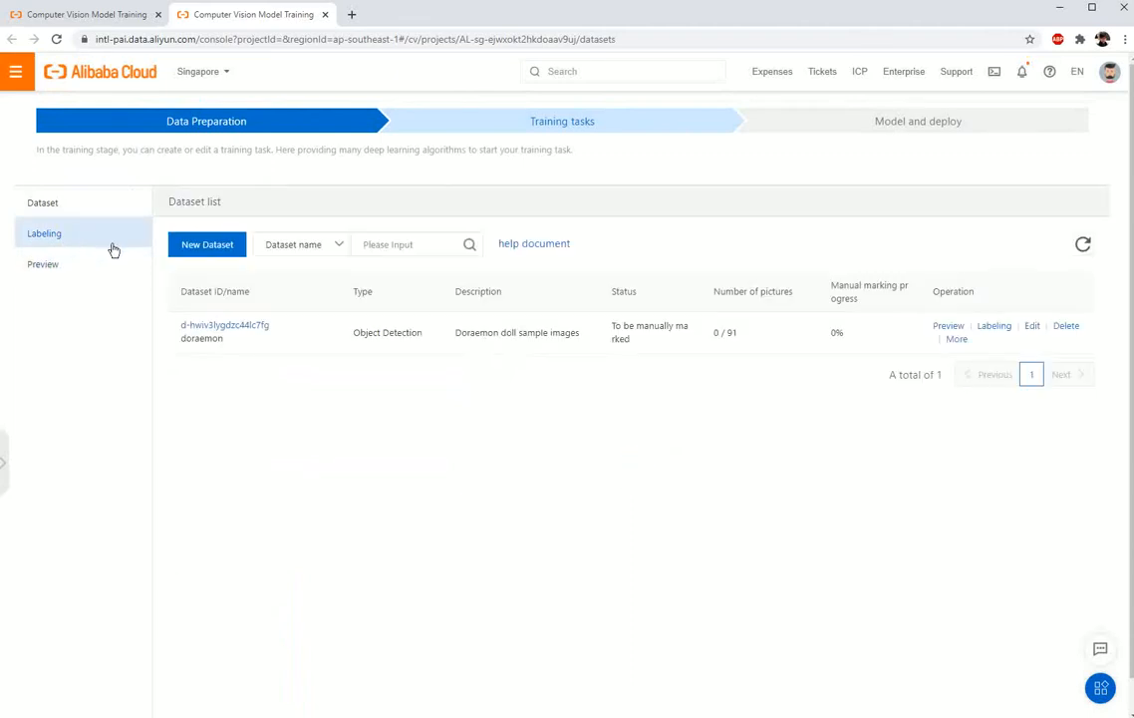
pyautogui.click(991, 328)
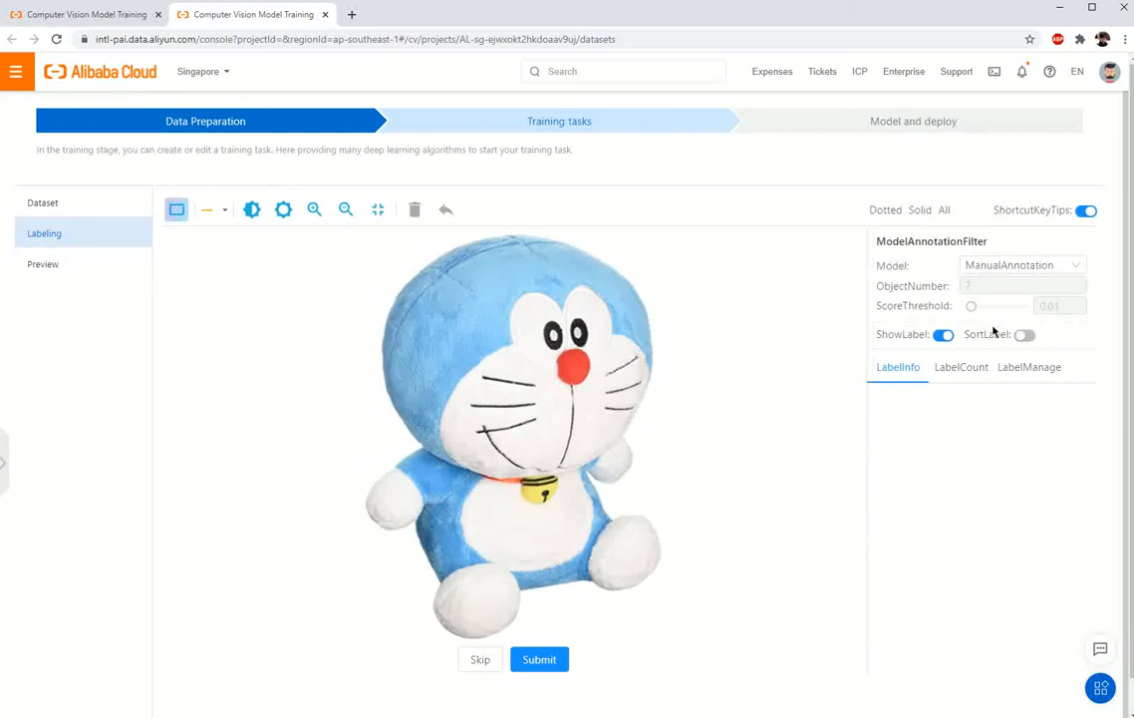
pyautogui.click(1037, 371)
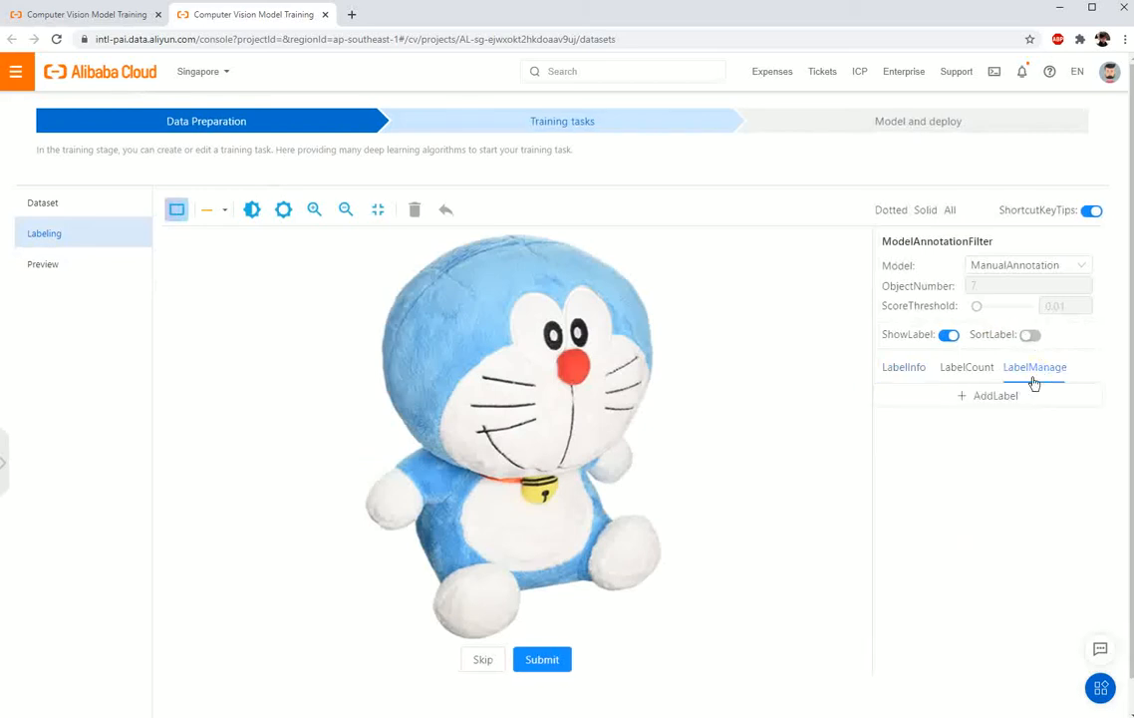
pyautogui.click(1007, 397)
pyautogui.write('doraemon')
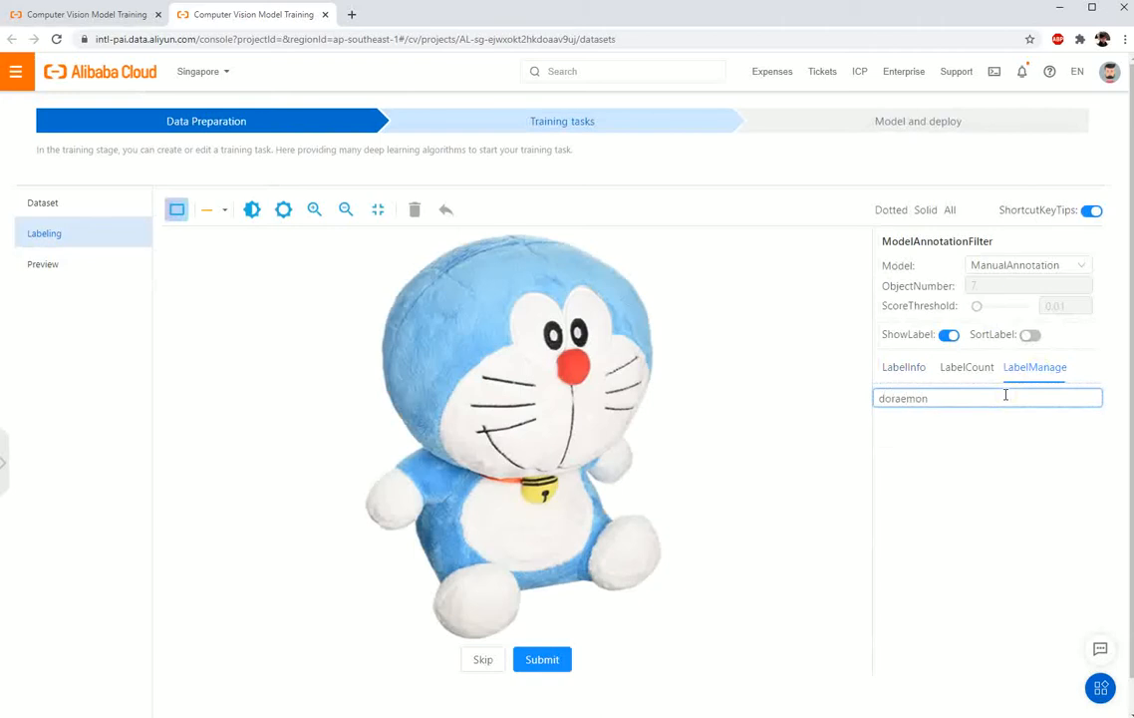
pyautogui.press('Return')
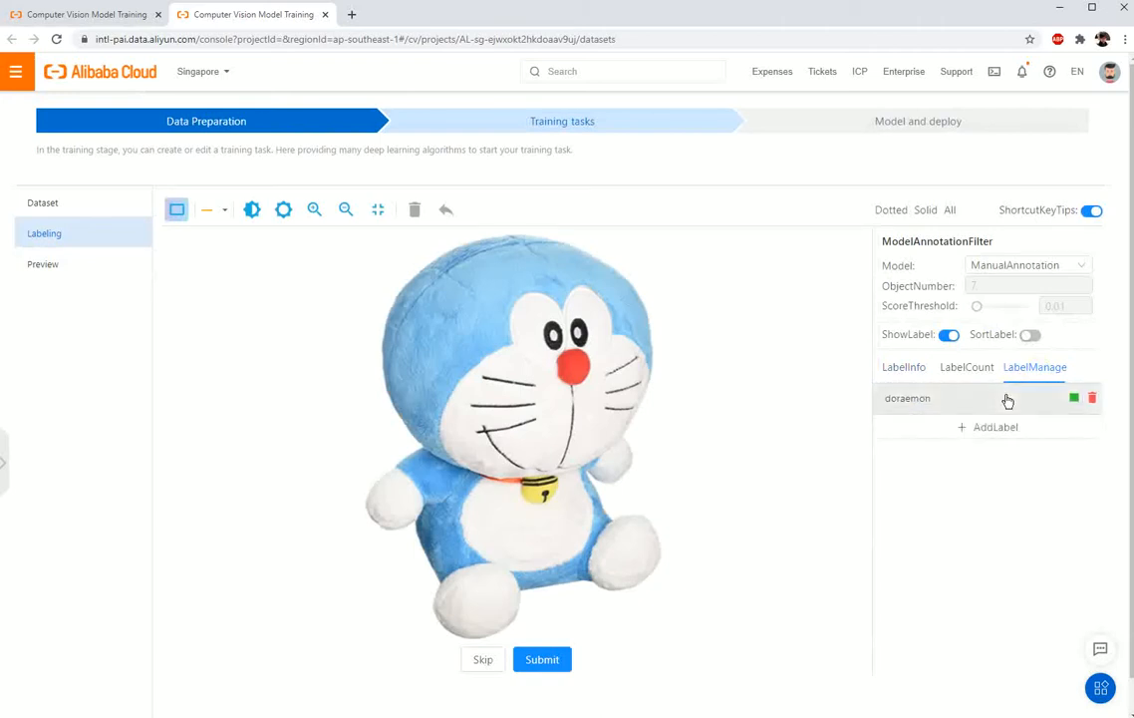
pyautogui.click(1075, 401)
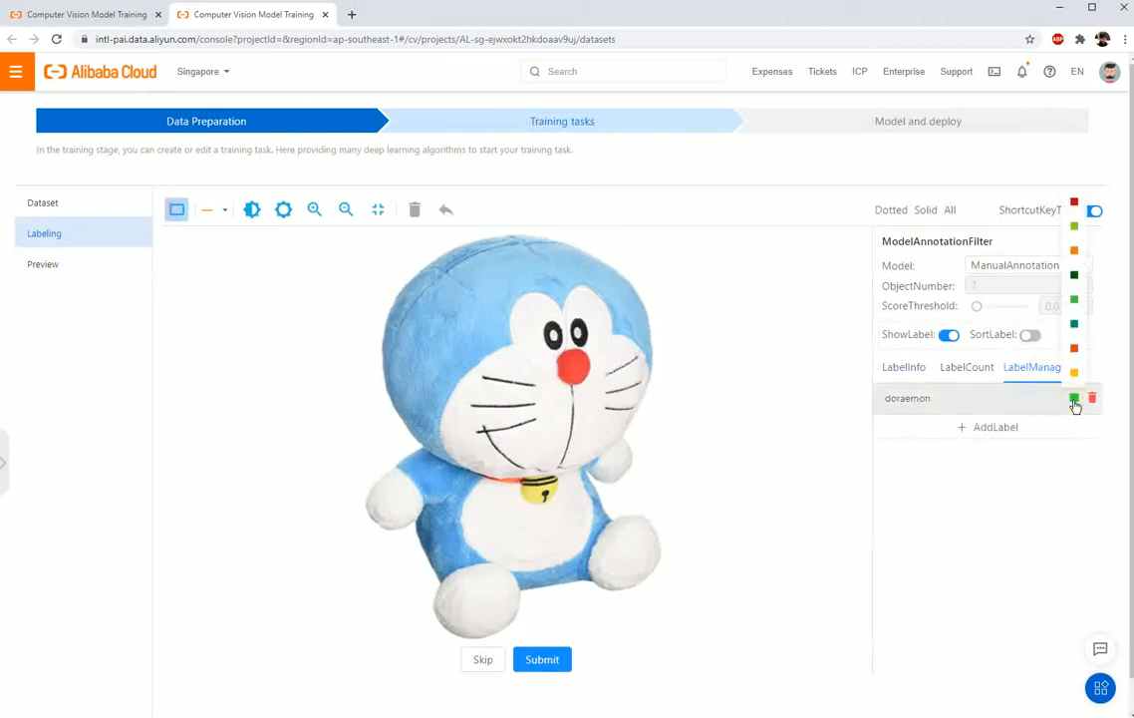
pyautogui.click(1076, 327)
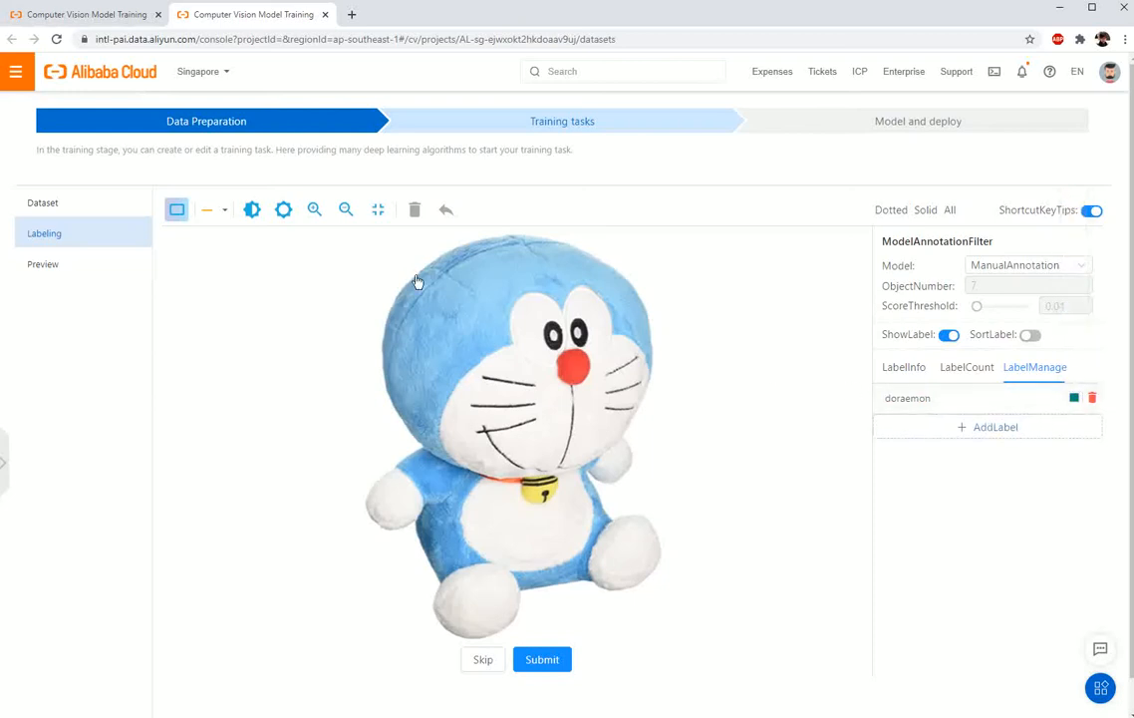
# Step: Draw a bounding box around the doll in each of the first two images, label both doraemon and submit each image
pyautogui.moveTo(373, 249)
pyautogui.mouseDown()
pyautogui.moveTo(431, 281)
pyautogui.moveTo(660, 566)
pyautogui.mouseUp()
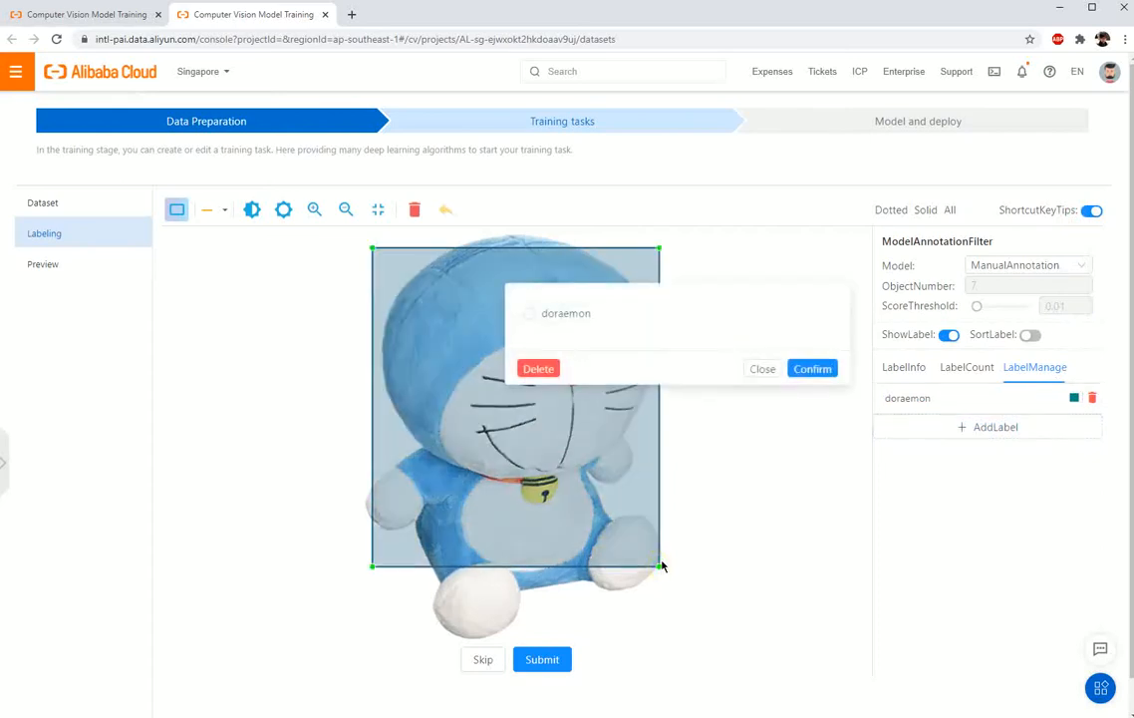
pyautogui.click(564, 315)
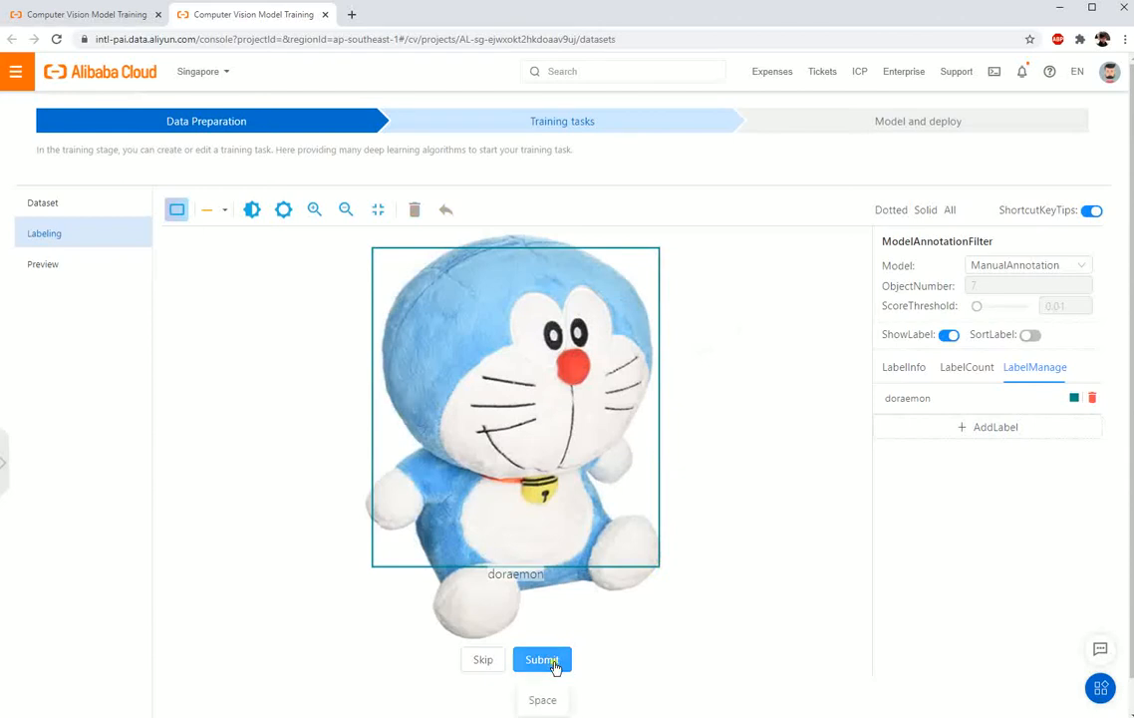
pyautogui.click(556, 666)
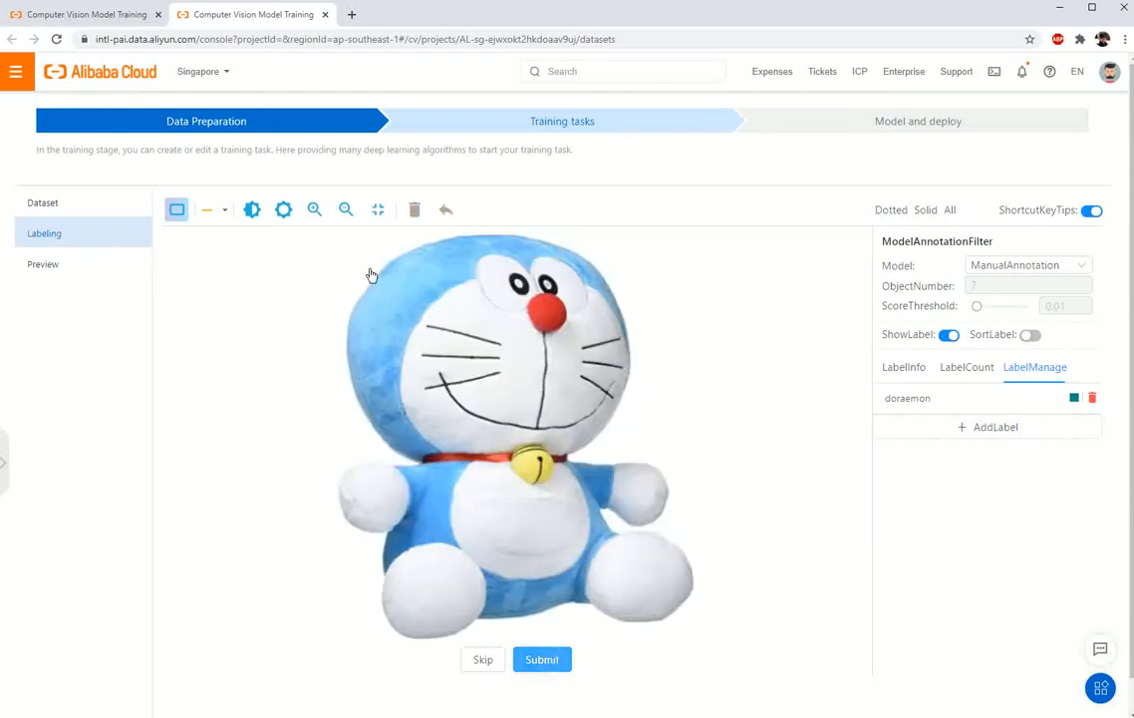
pyautogui.moveTo(349, 254)
pyautogui.mouseDown()
pyautogui.moveTo(648, 592)
pyautogui.moveTo(682, 610)
pyautogui.mouseUp()
pyautogui.press('1')
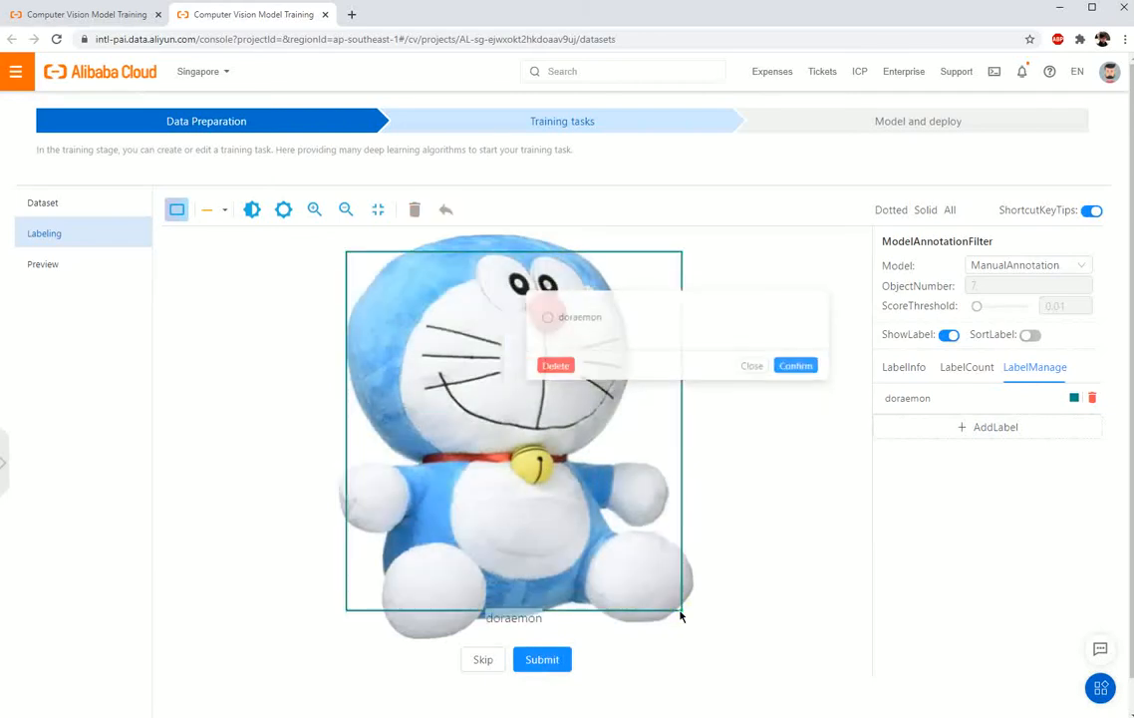
pyautogui.click(544, 668)
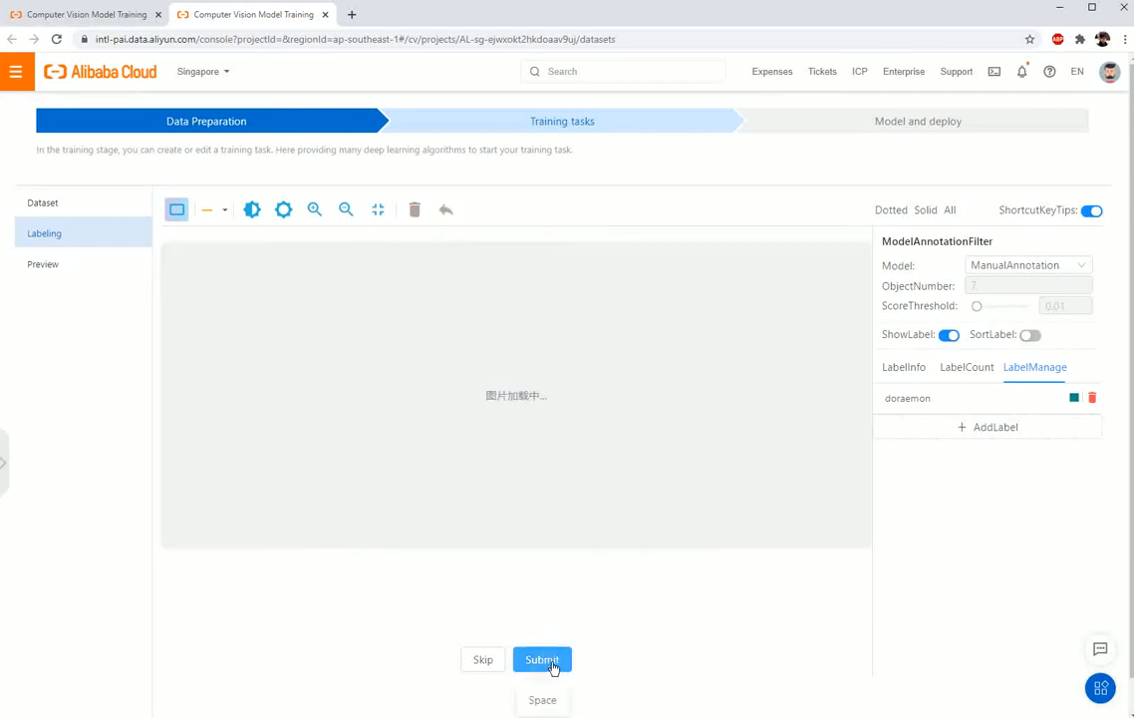
# Step: Draw bounding boxes around the three dolls beside the woman and label each one doraemon
pyautogui.moveTo(296, 280); pyautogui.dragTo(456, 531)
pyautogui.press('1')
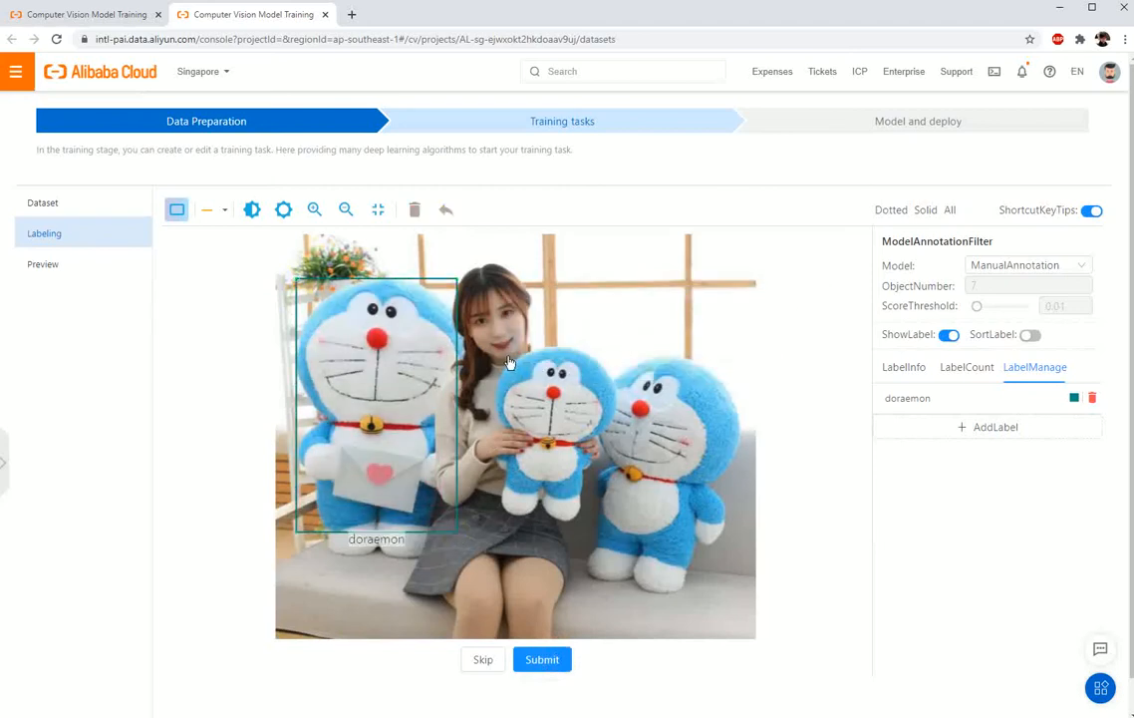
pyautogui.moveTo(496, 350); pyautogui.dragTo(607, 504)
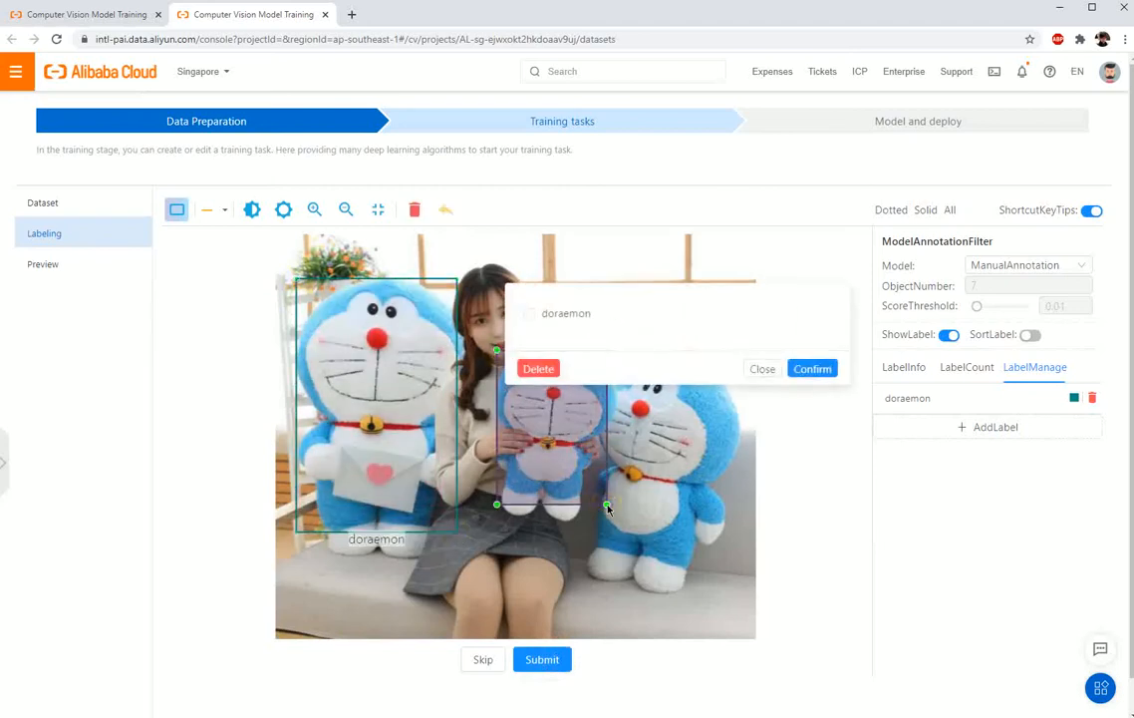
pyautogui.press('1')
pyautogui.moveTo(612, 351); pyautogui.dragTo(738, 587)
pyautogui.press('1')
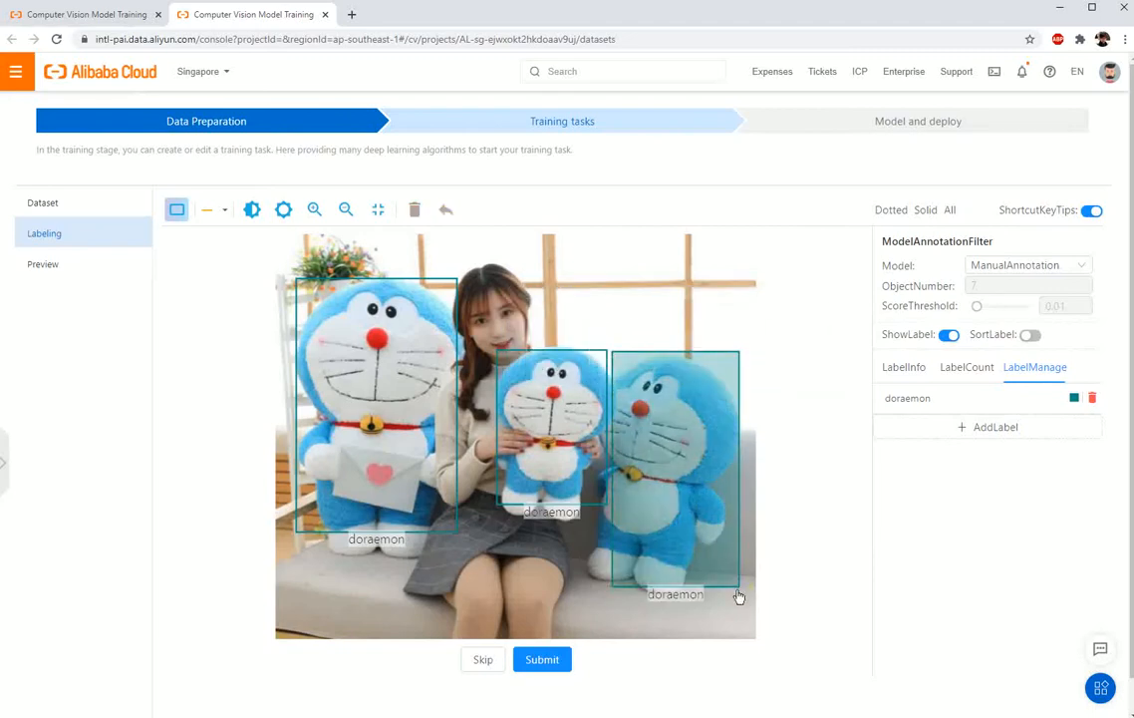
# Step: Widen the rightmost doll's bounding box to the left so it encloses the whole doll, and submit the image
pyautogui.click(731, 588)
pyautogui.press('1')
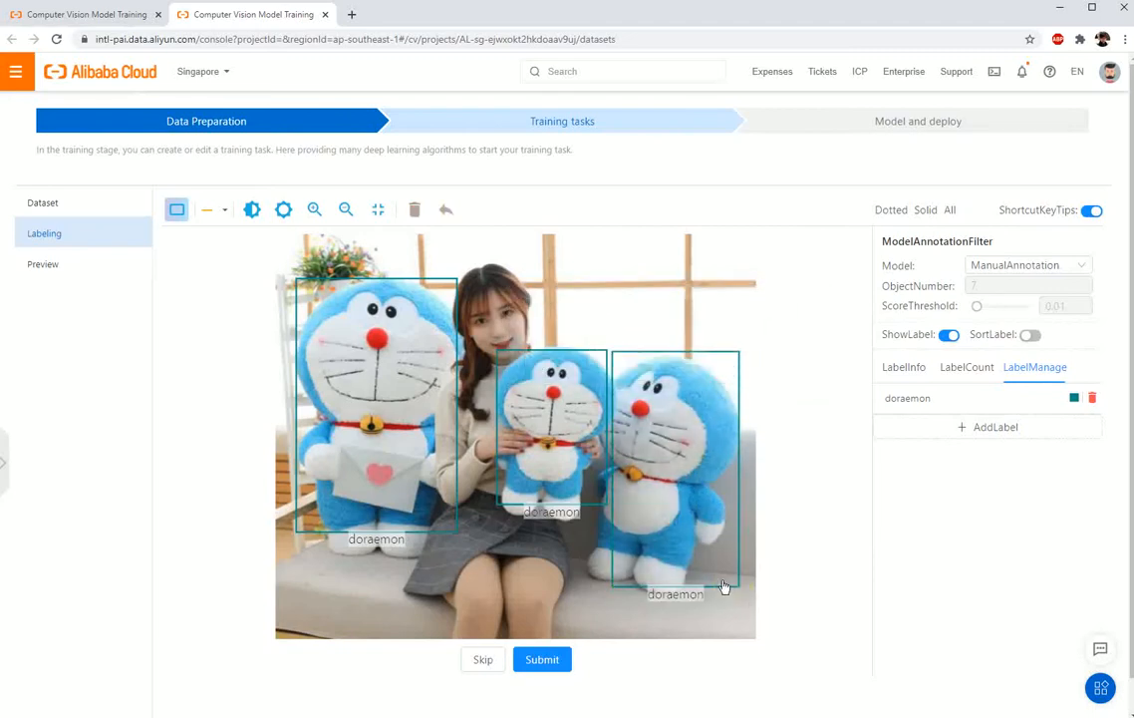
pyautogui.click(619, 363)
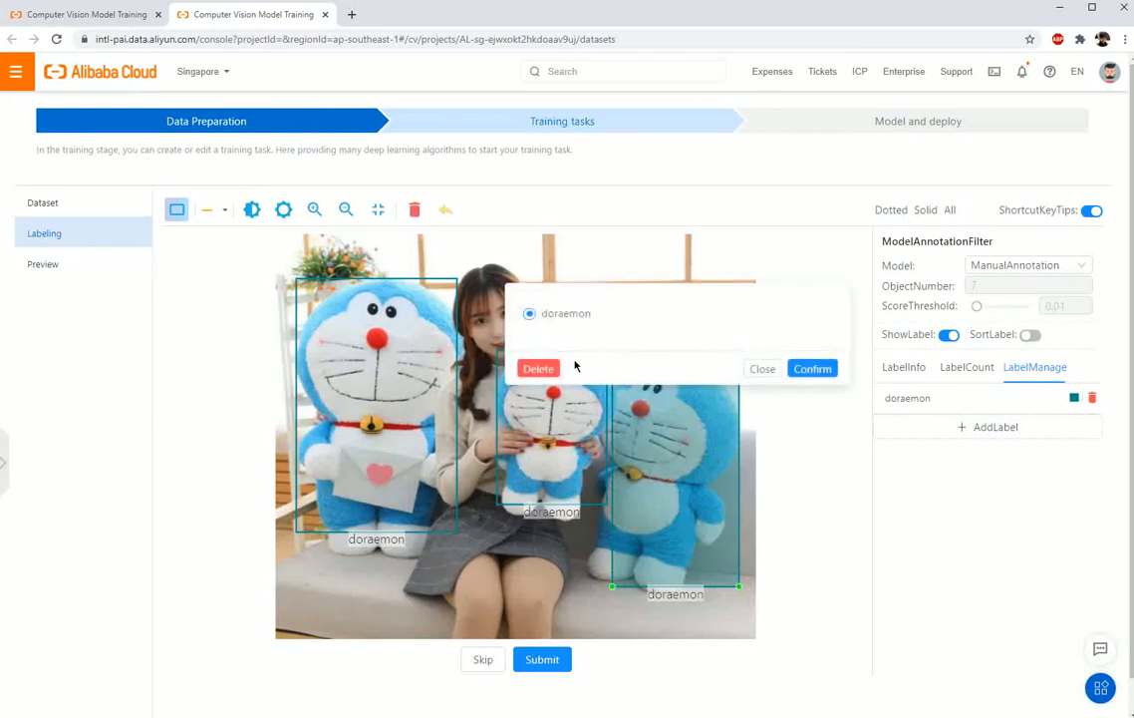
pyautogui.press('1')
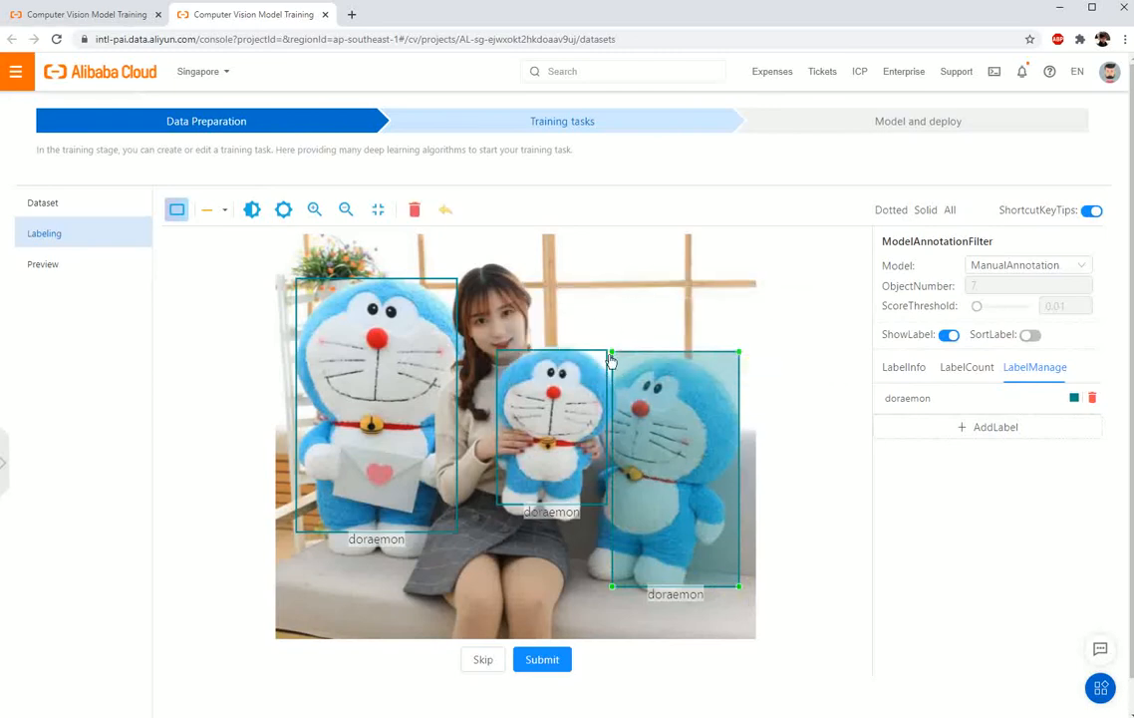
pyautogui.moveTo(612, 352); pyautogui.dragTo(587, 360)
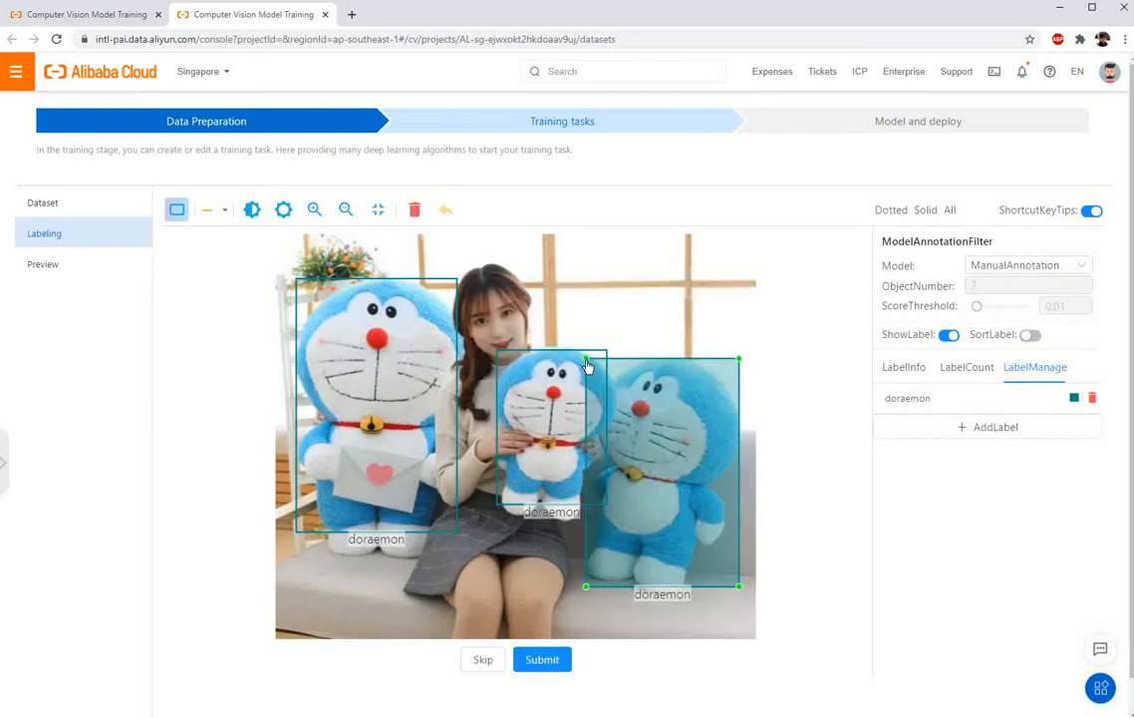
pyautogui.click(554, 661)
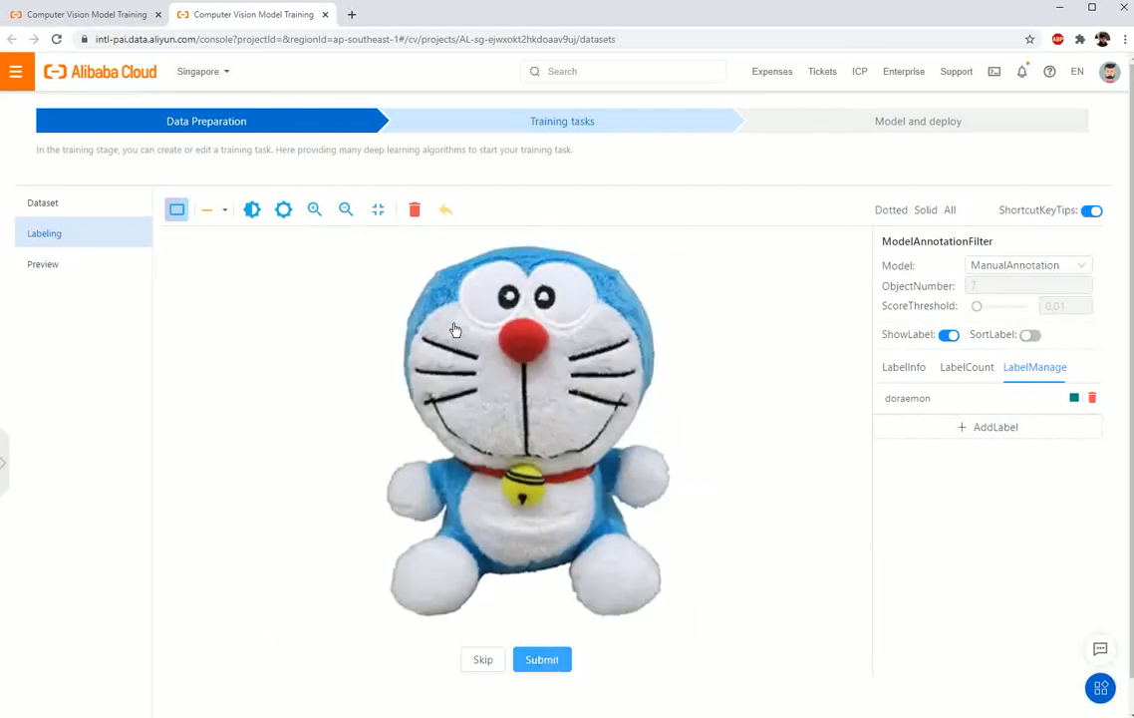
# Step: Box the doll as doraemon in the next two images, submit both, and draw a box around the doll in the following image
pyautogui.moveTo(388, 253); pyautogui.dragTo(671, 598)
pyautogui.click(551, 661)
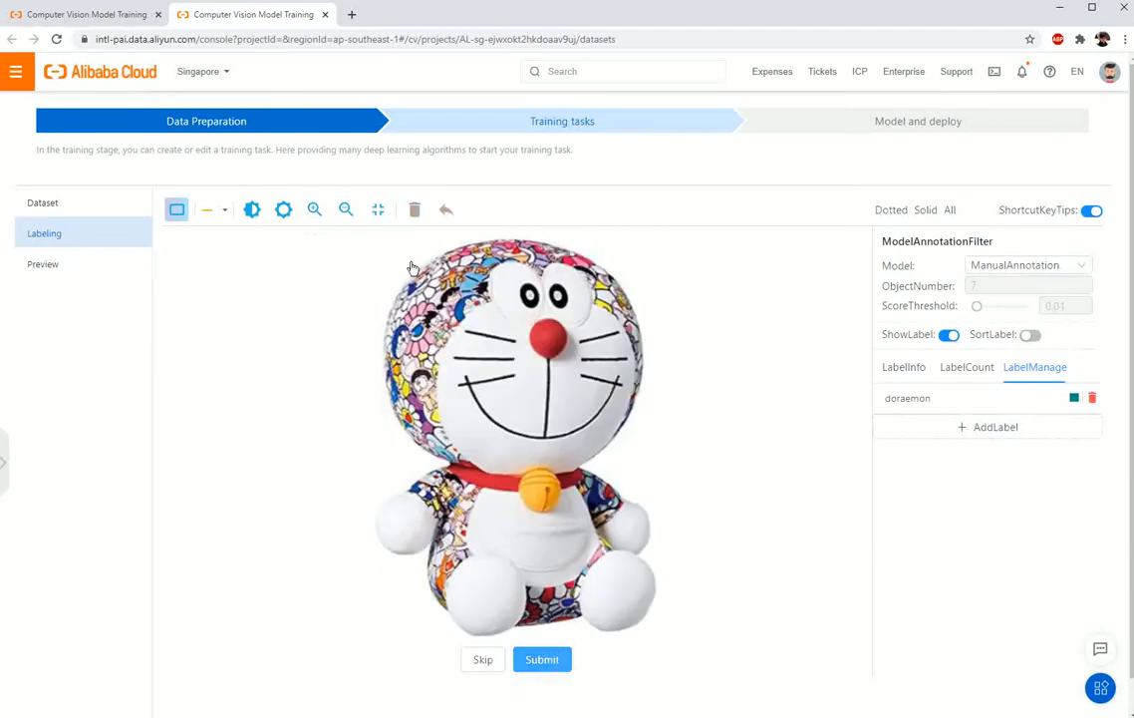
pyautogui.moveTo(378, 253); pyautogui.dragTo(656, 586)
pyautogui.click(554, 659)
pyautogui.moveTo(408, 283); pyautogui.dragTo(637, 574)
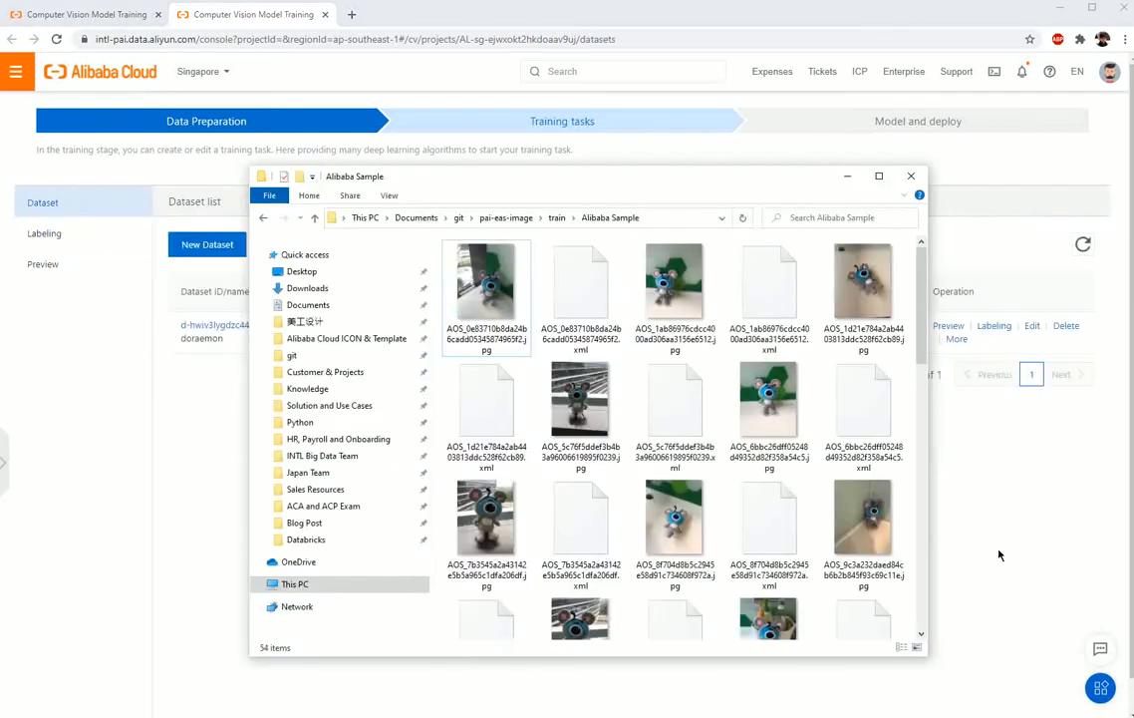
pyautogui.click(602, 317)
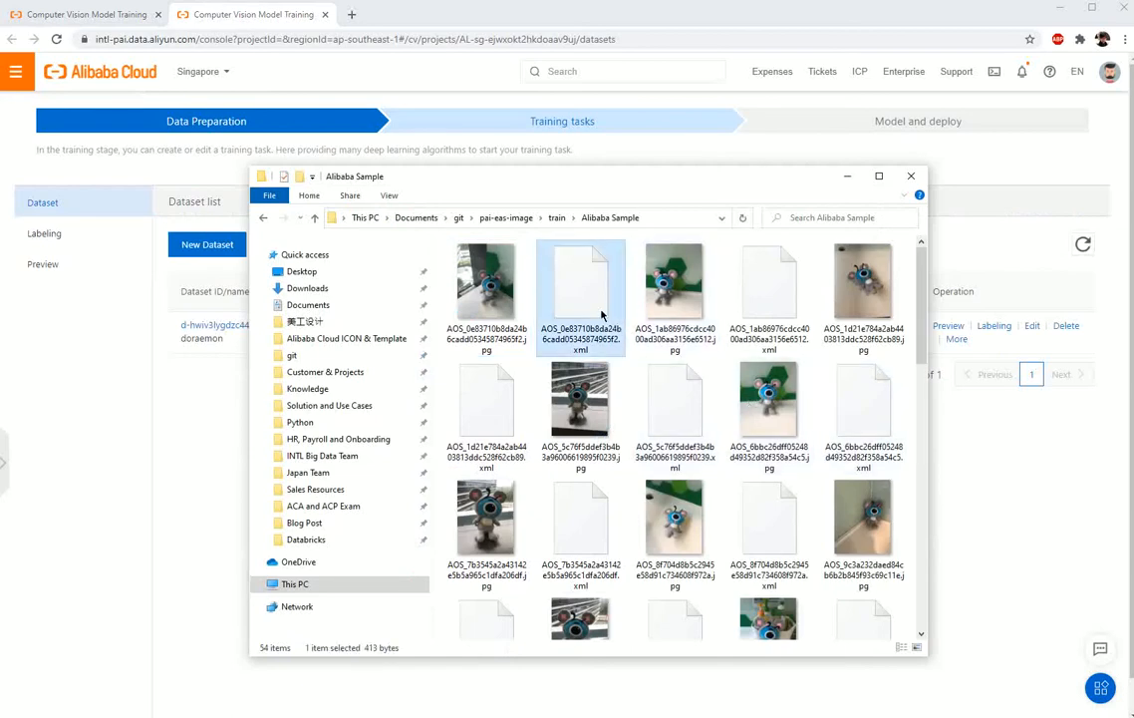
pyautogui.rightClick(602, 317)
pyautogui.click(663, 382)
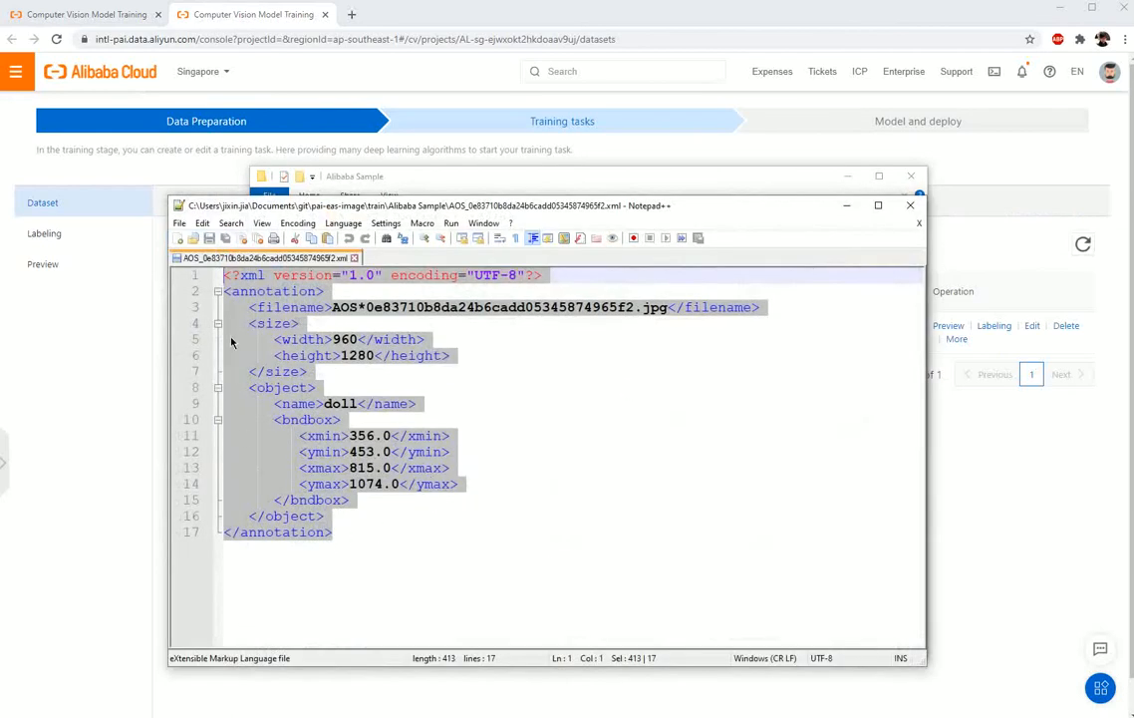
pyautogui.click(910, 205)
# Step: Check the sample images and XML files in the demo folder in OSS Browser, and return to the dataset list in Chrome
pyautogui.moveTo(782, 185); pyautogui.dragTo(972, 186)
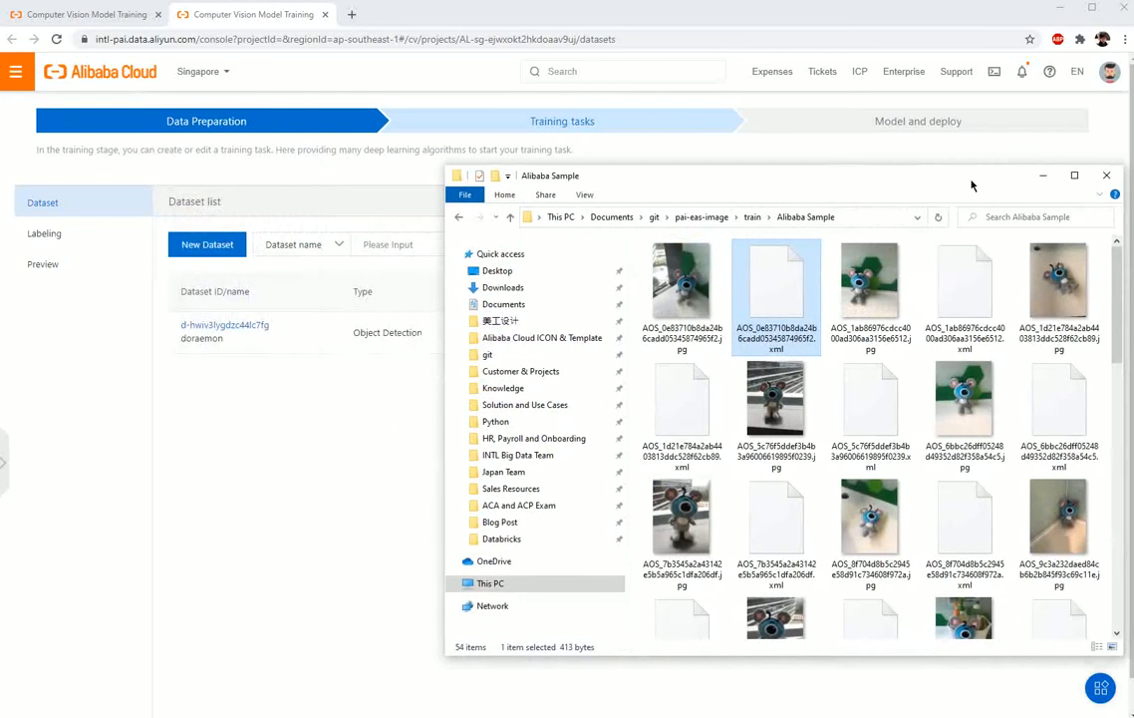
pyautogui.hotkey('alt', 'Tab')
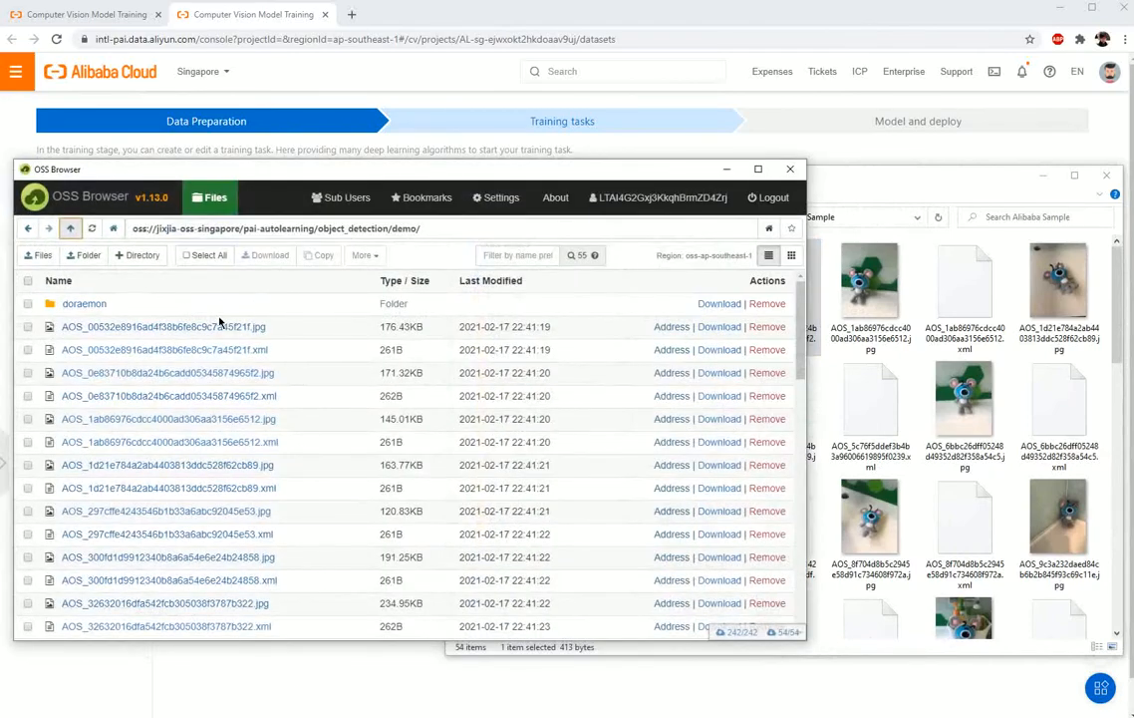
pyautogui.click(726, 169)
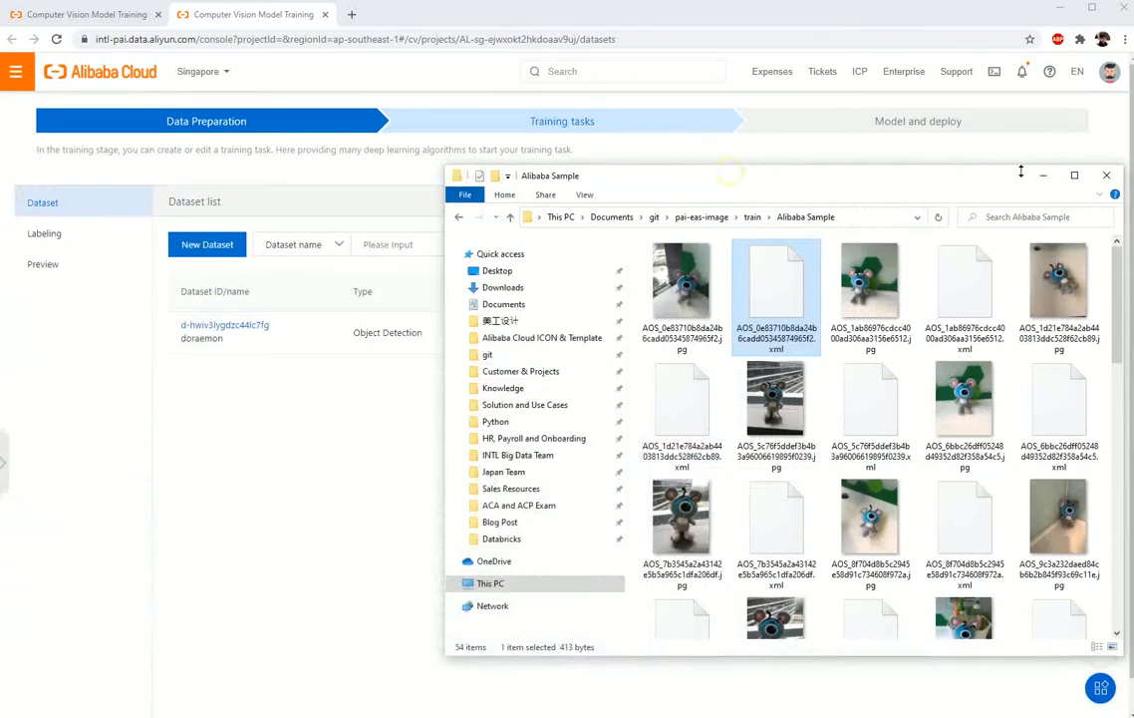
pyautogui.click(1041, 174)
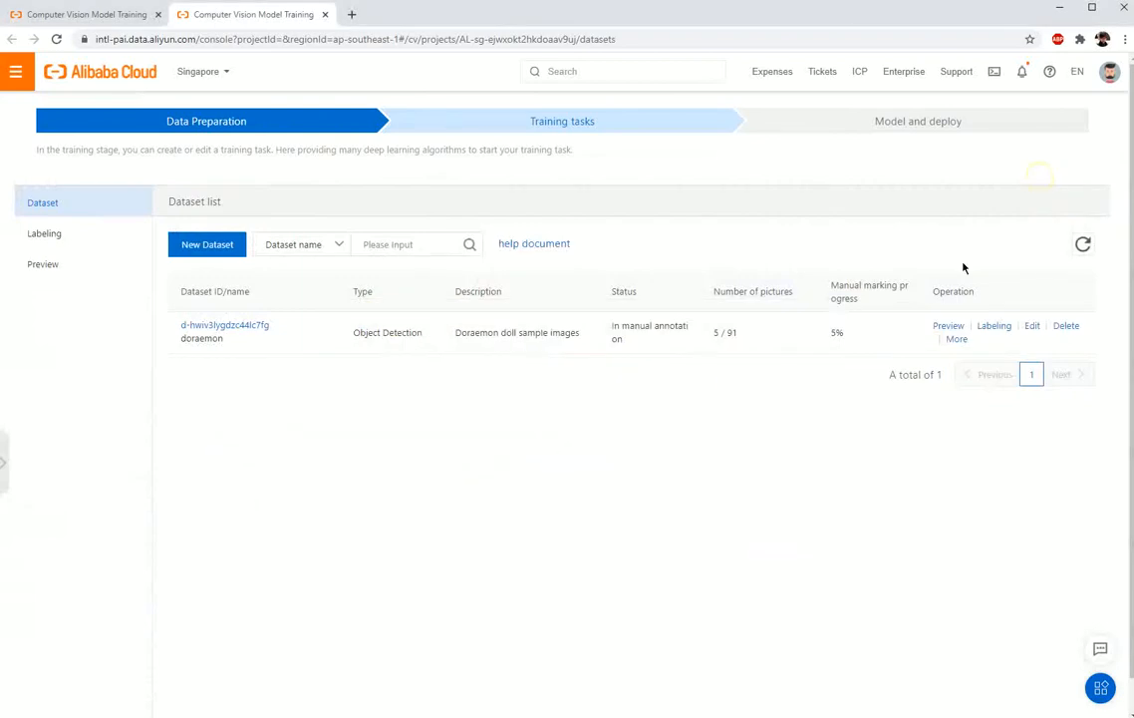
# Step: Create the dataset Alibaba_sample, described as "Sample images with PascalVOC XML label information", from the OSS folder pai-autolearning/object_detection/demo/
pyautogui.click(236, 245)
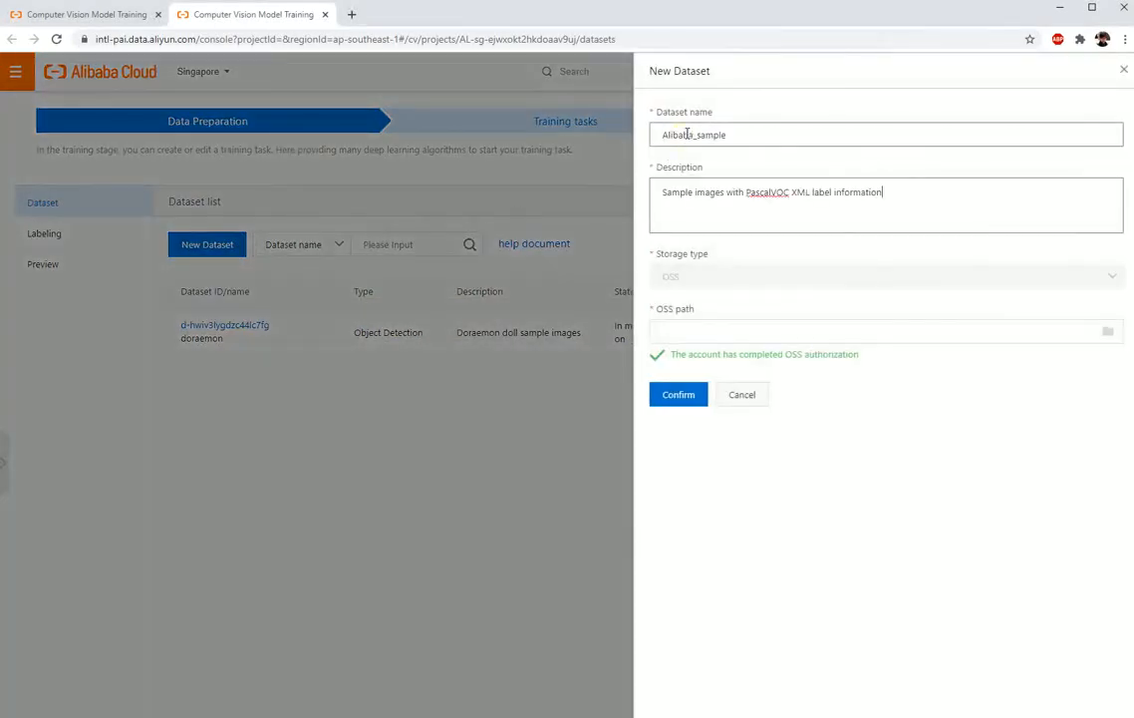
pyautogui.click(666, 327)
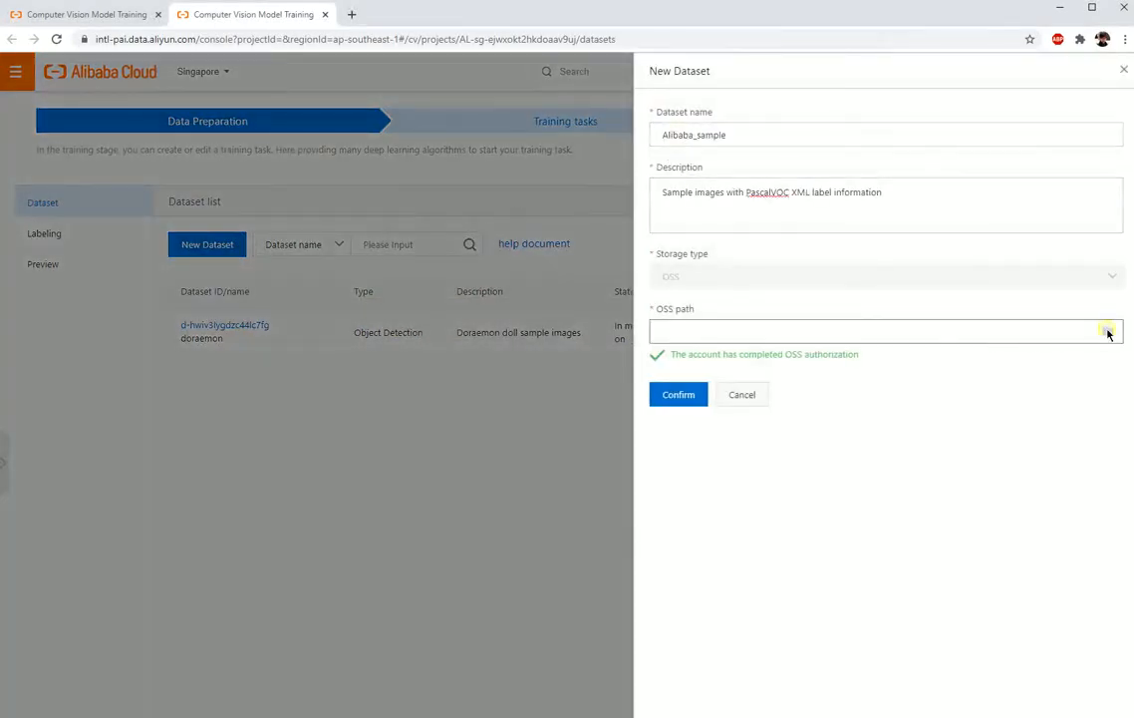
pyautogui.click(1108, 331)
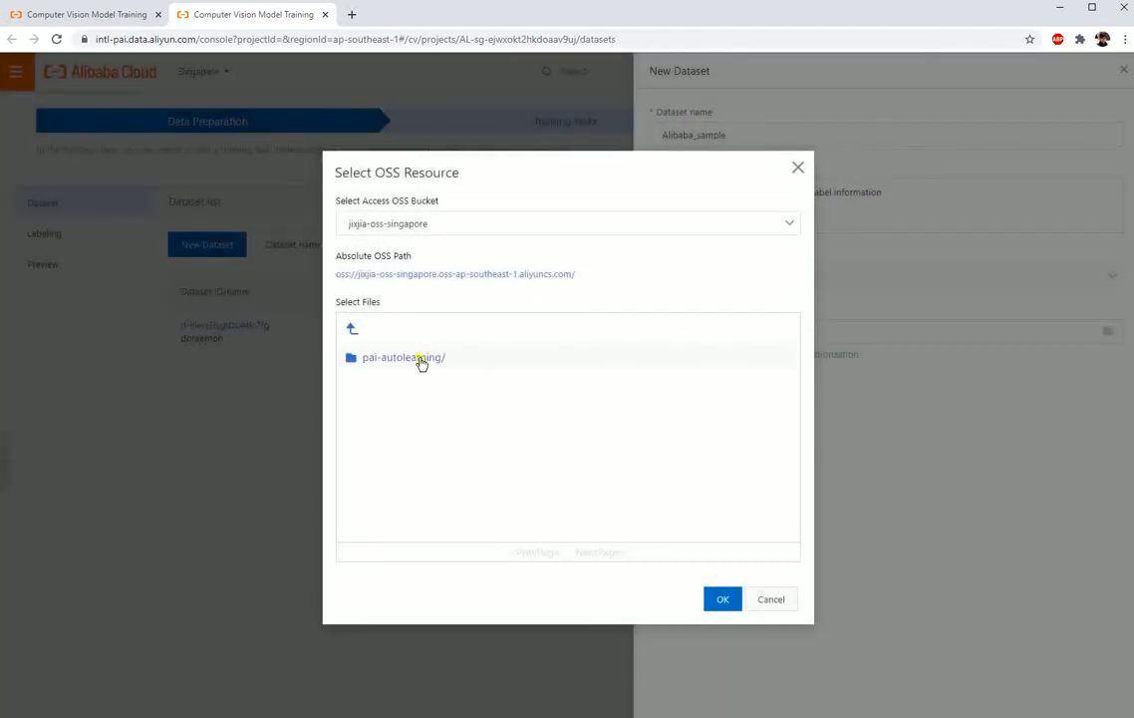
pyautogui.click(420, 362)
pyautogui.doubleClick(457, 362)
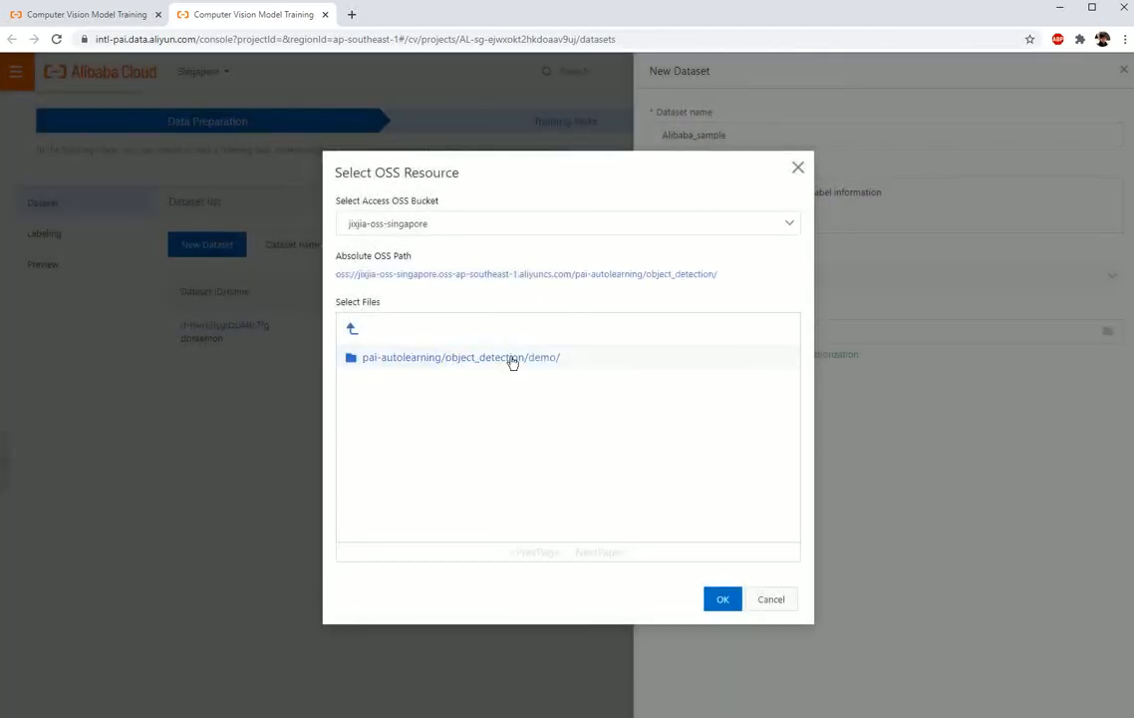
pyautogui.doubleClick(512, 361)
pyautogui.click(723, 601)
pyautogui.click(679, 395)
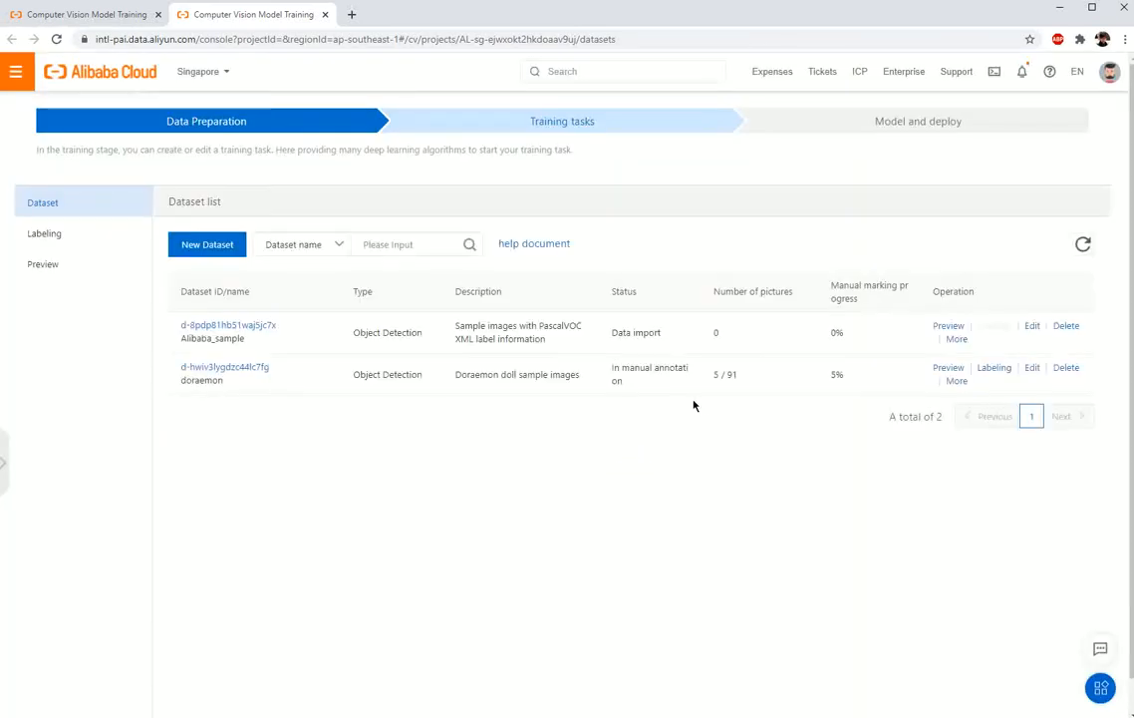
# Step: Preview the Alibaba_sample dataset and view the annotation details of the third image
pyautogui.click(948, 328)
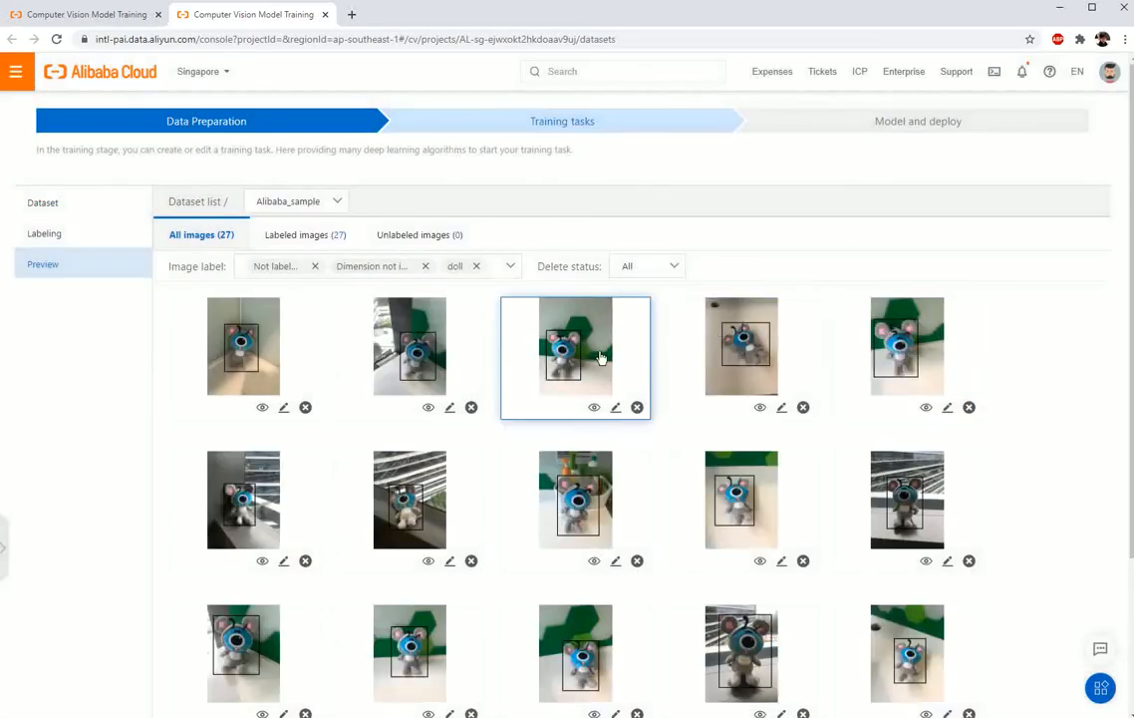
pyautogui.click(591, 359)
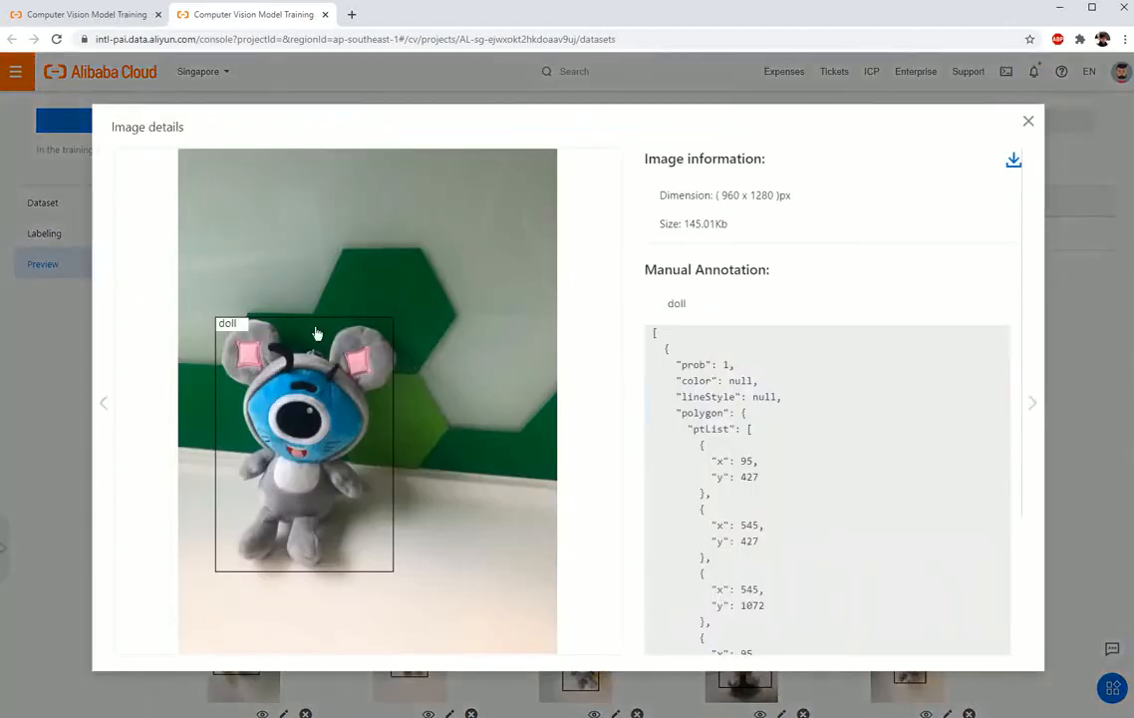
# Step: Browse the annotation details of the next few Alibaba_sample images and close the image details
pyautogui.click(1032, 404)
pyautogui.click(1033, 404)
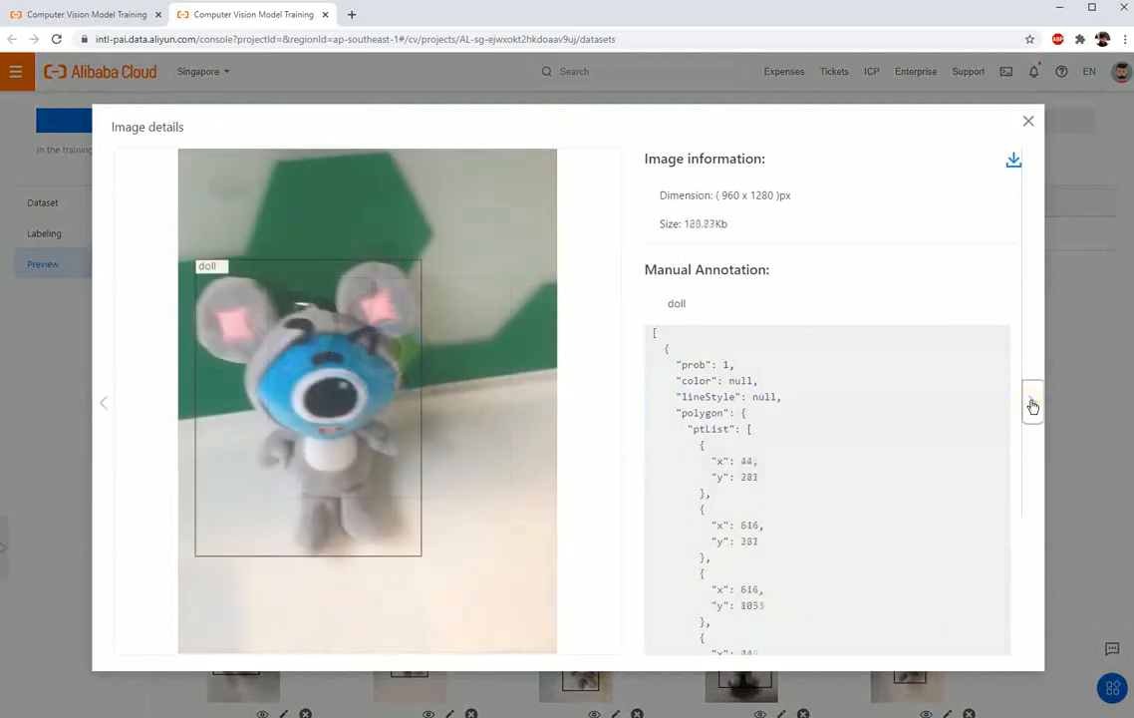
pyautogui.click(1033, 404)
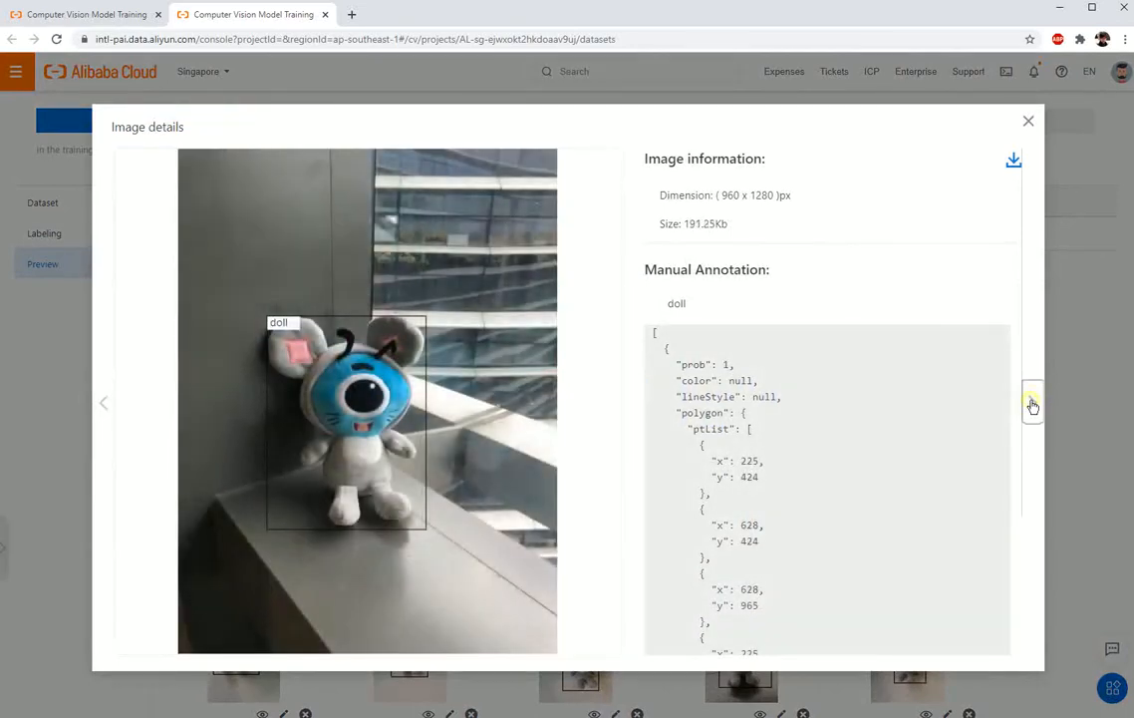
pyautogui.click(1032, 404)
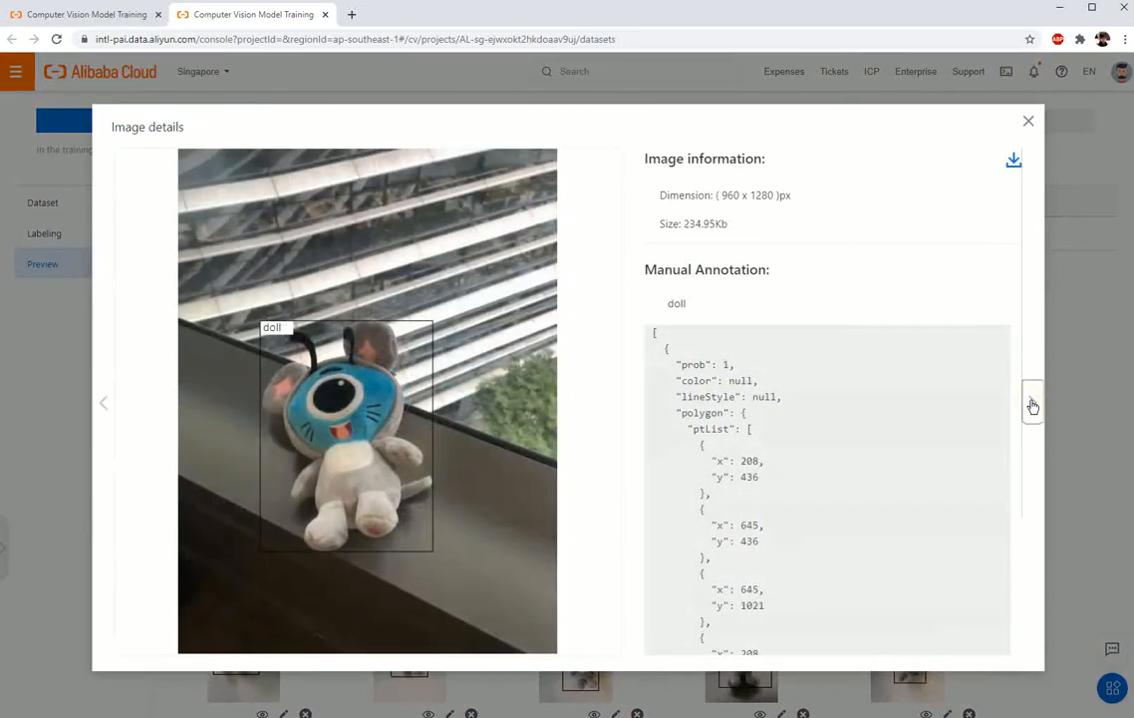
pyautogui.click(1028, 120)
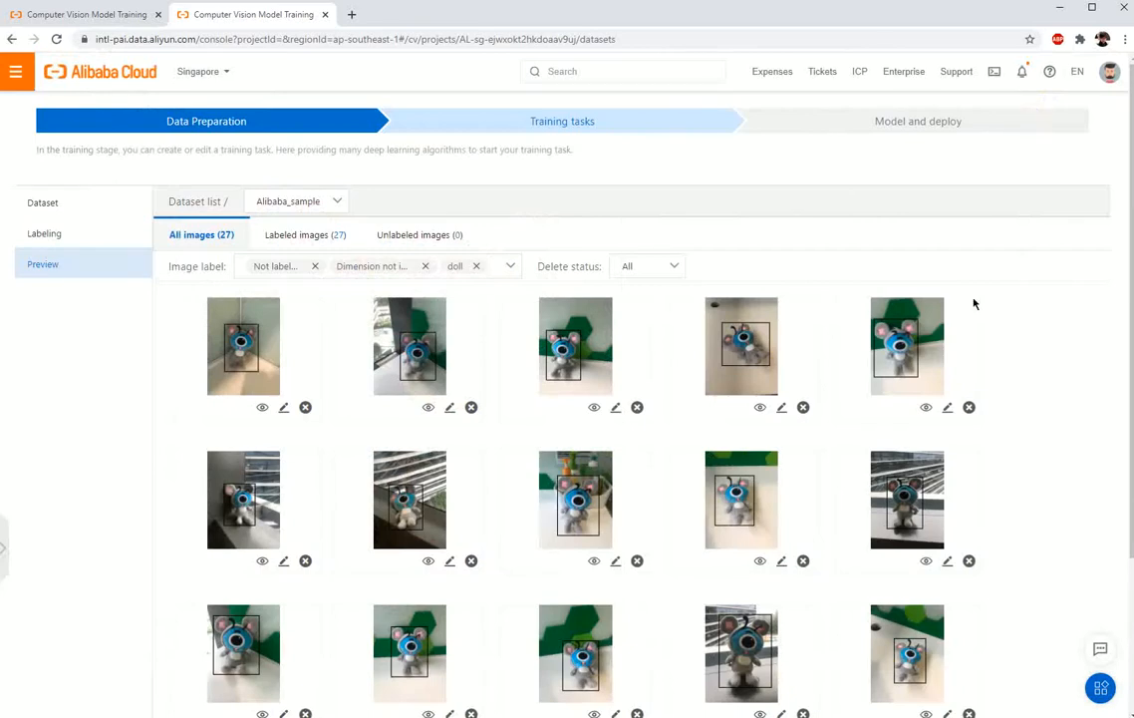
# Step: Create a training task named Training, described as "Demo training our object detector", and continue to its dataset selection
pyautogui.click(727, 130)
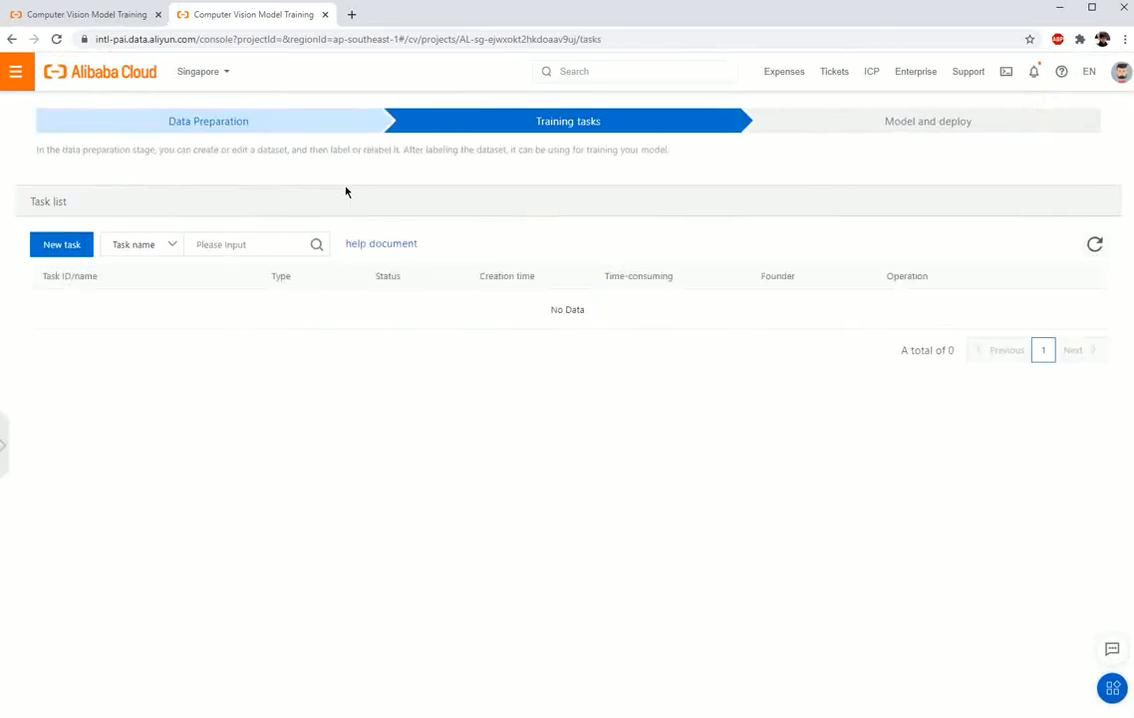
pyautogui.click(72, 250)
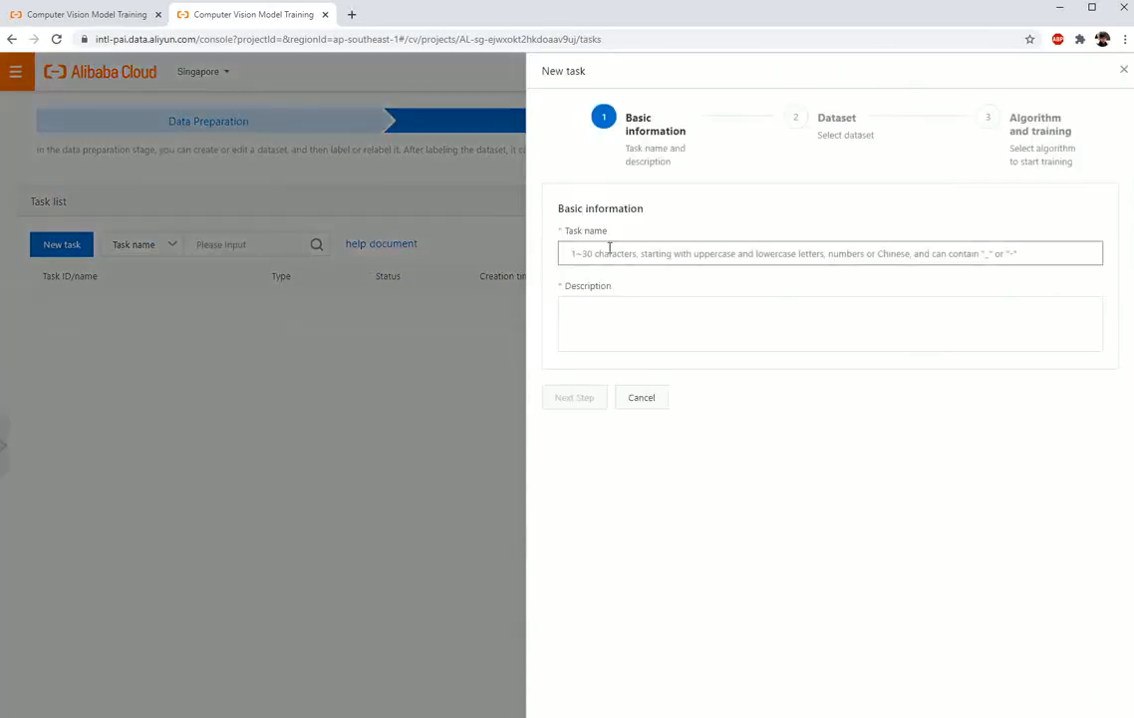
pyautogui.write('Training')
pyautogui.press('Tab')
pyautogui.write('Demo training our object dete')
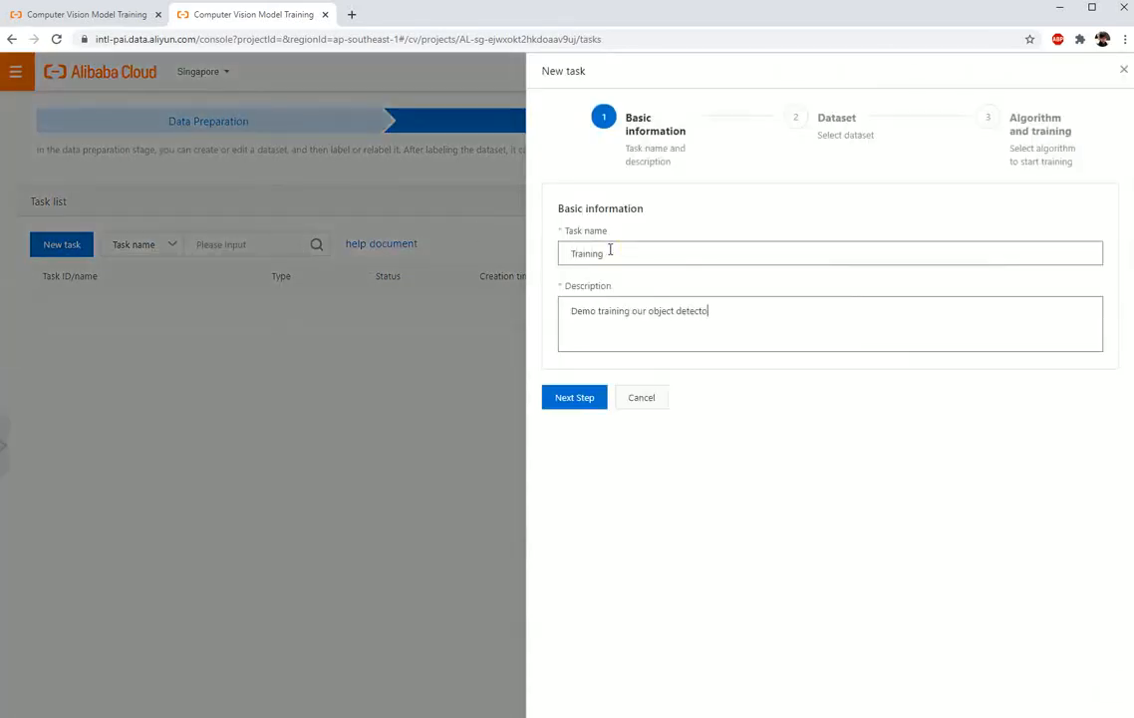
pyautogui.click(596, 397)
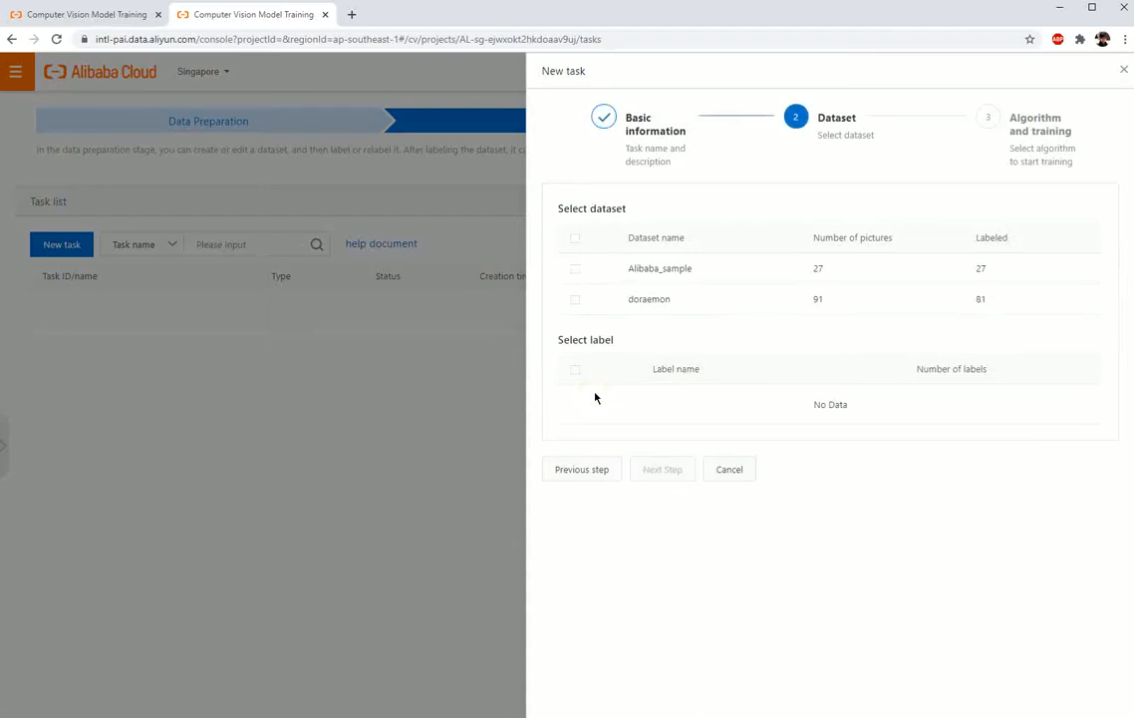
# Step: Include the Alibaba_sample and doraemon datasets with the labels doll and doraemon, and continue to the algorithm selection
pyautogui.click(576, 238)
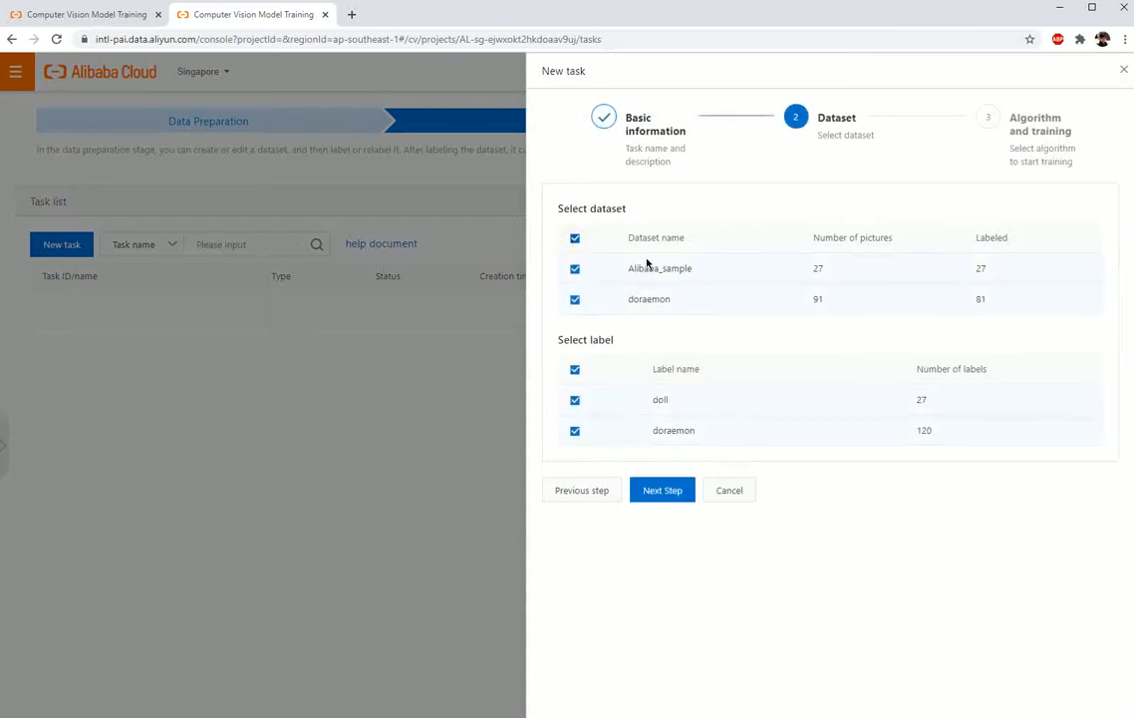
pyautogui.doubleClick(980, 268)
pyautogui.doubleClick(980, 299)
pyautogui.click(684, 498)
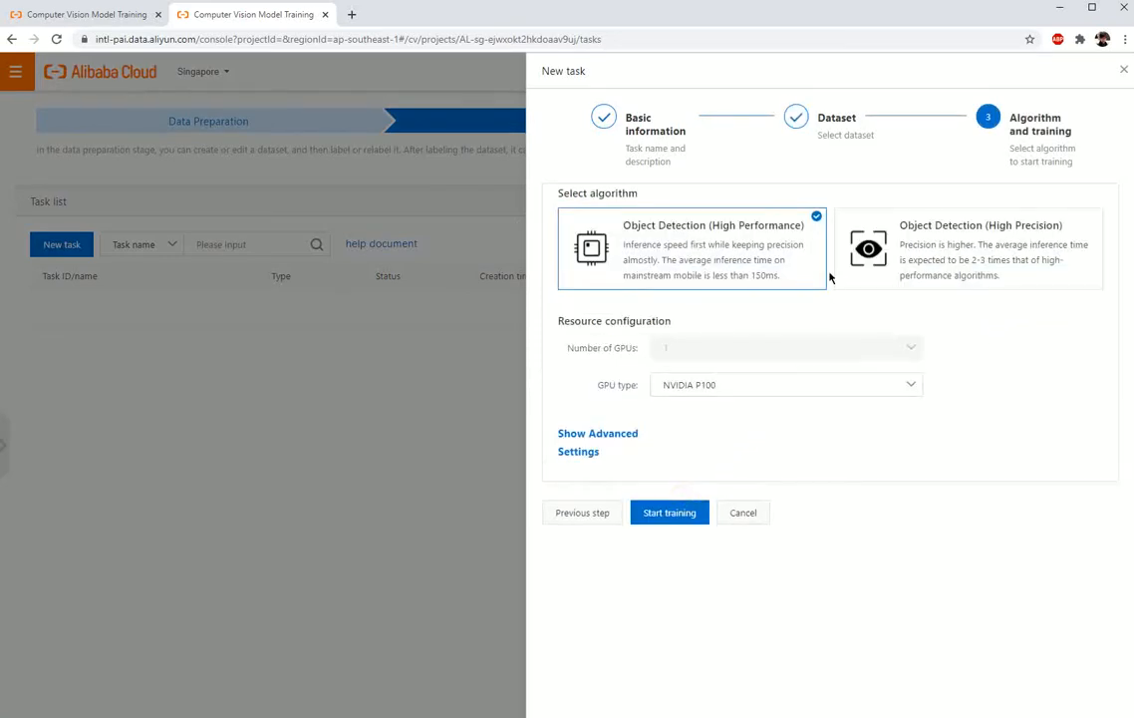
# Step: Compare the two algorithms and select Object Detection (High Precision) for the training task
pyautogui.click(994, 277)
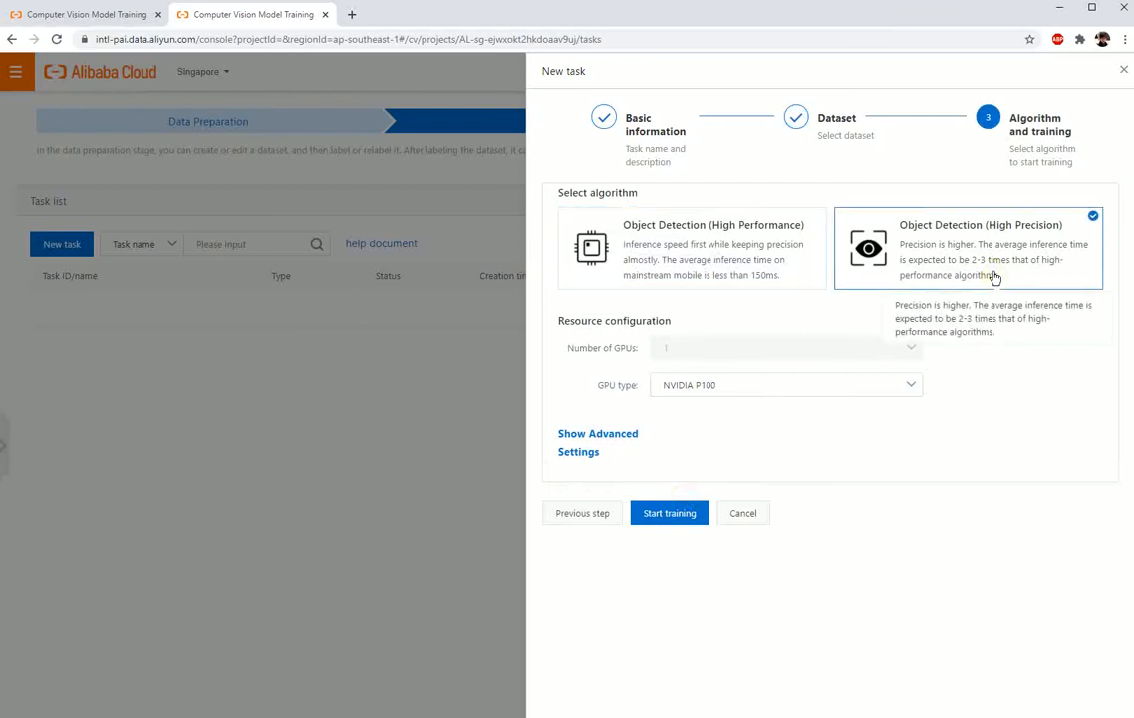
pyautogui.click(800, 258)
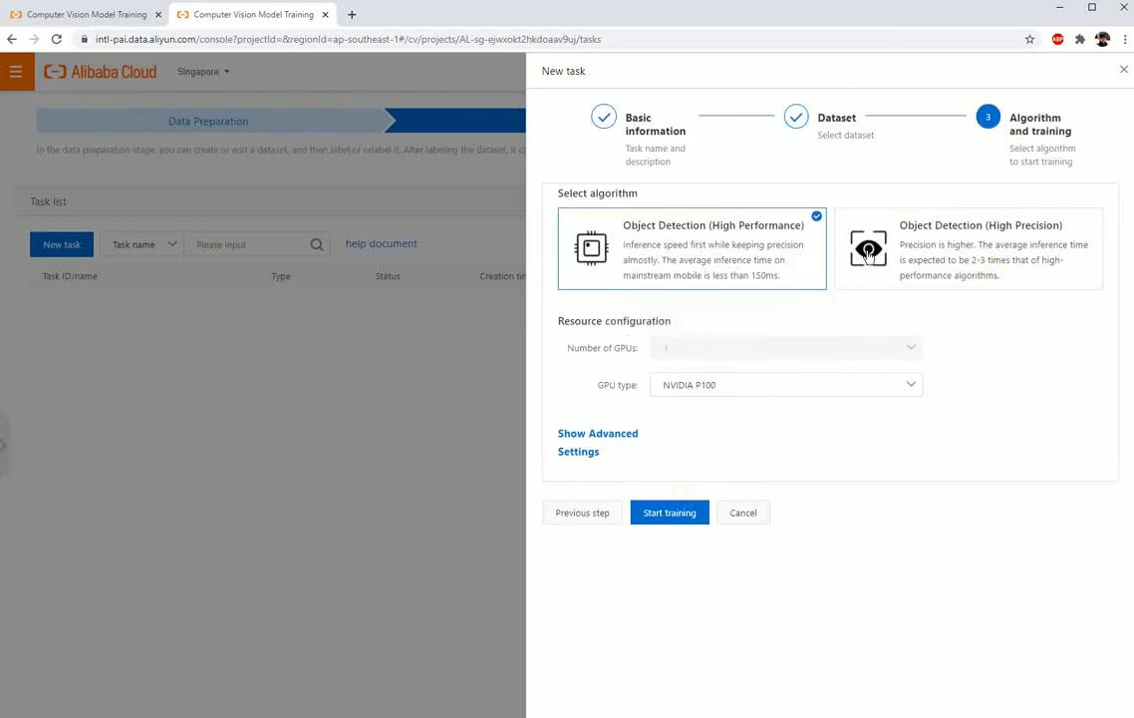
pyautogui.click(1031, 257)
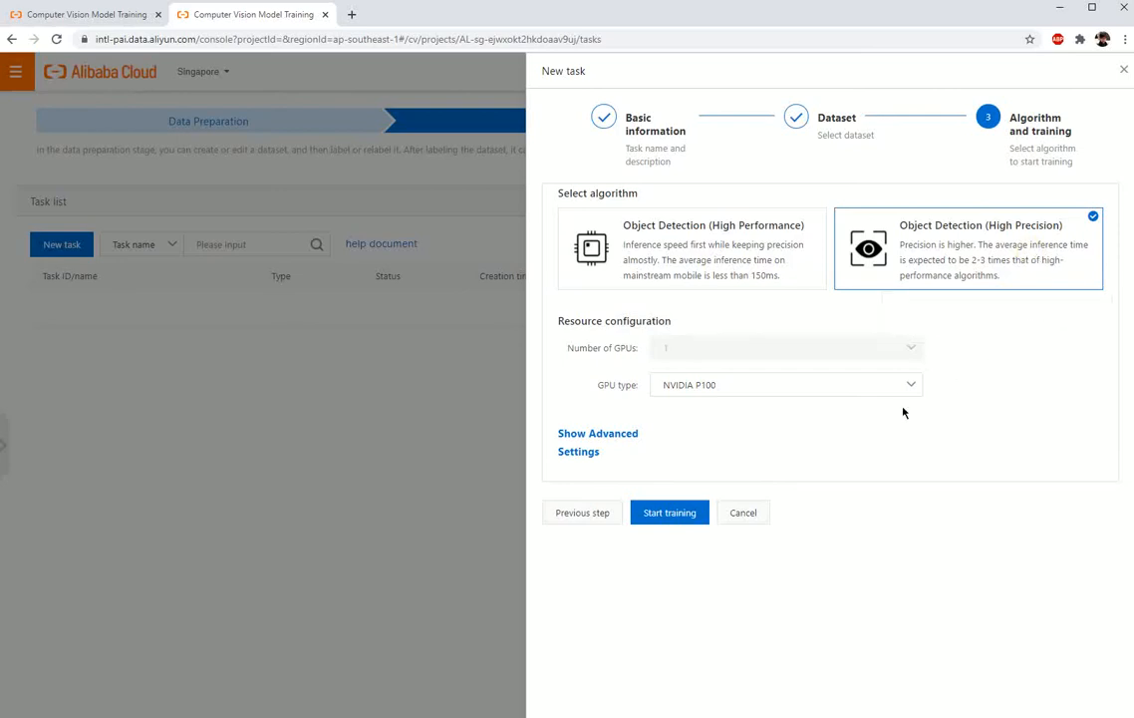
# Step: Review the advanced training settings, hide them again to use the default parameters, and start the training
pyautogui.click(615, 439)
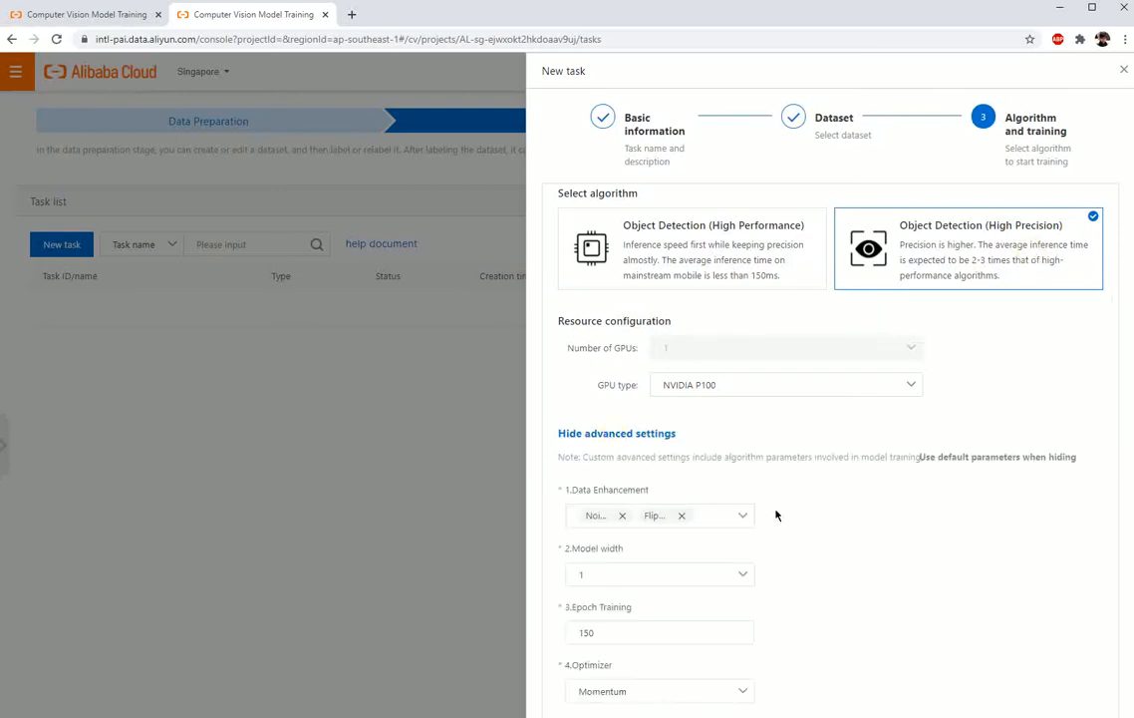
pyautogui.scroll(-3, 806, 536)
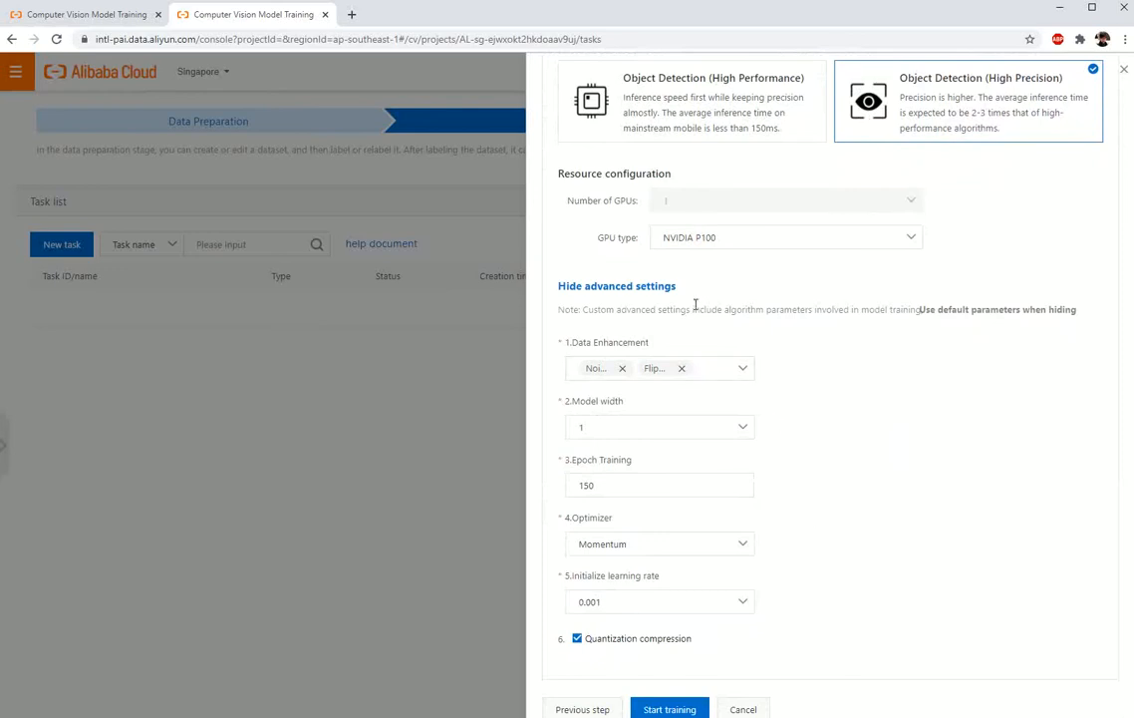
pyautogui.click(666, 286)
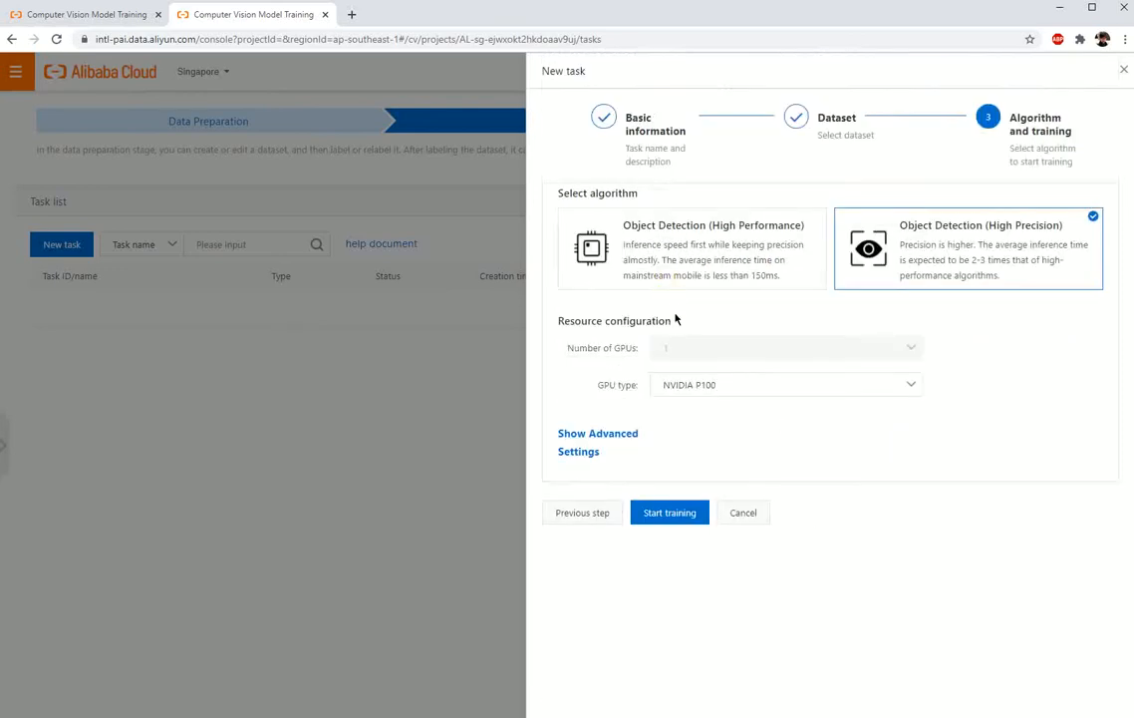
pyautogui.click(691, 516)
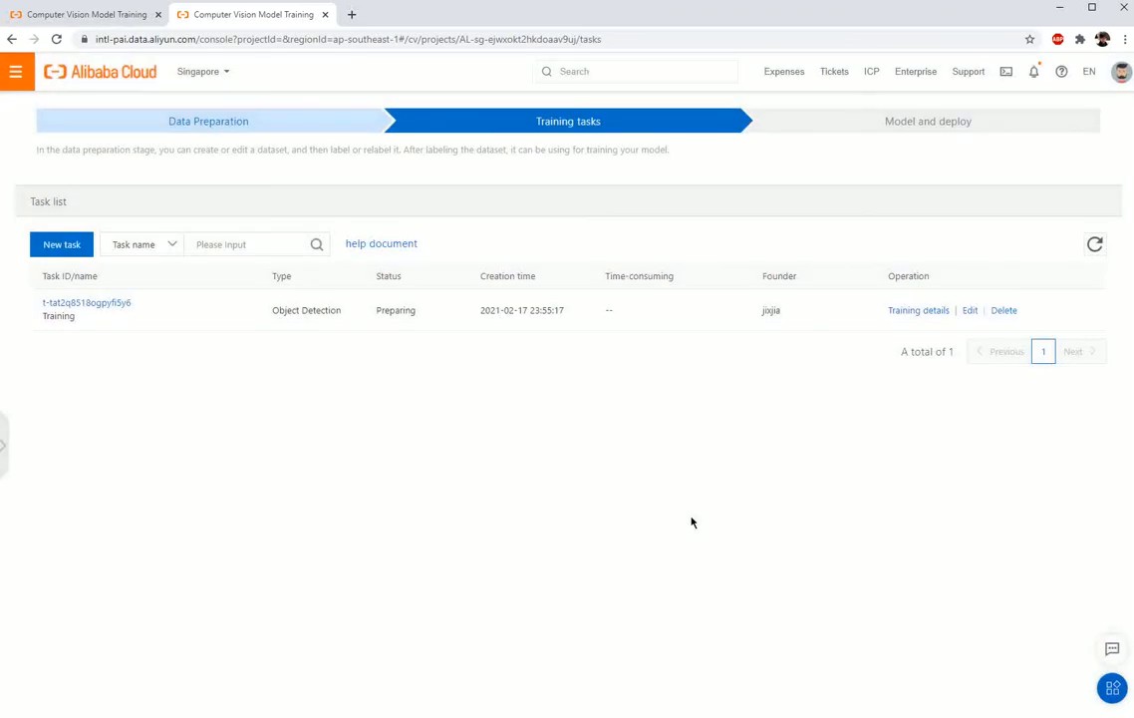
# Step: Open the details of the Training task, view its training process, and refresh the progress
pyautogui.click(907, 312)
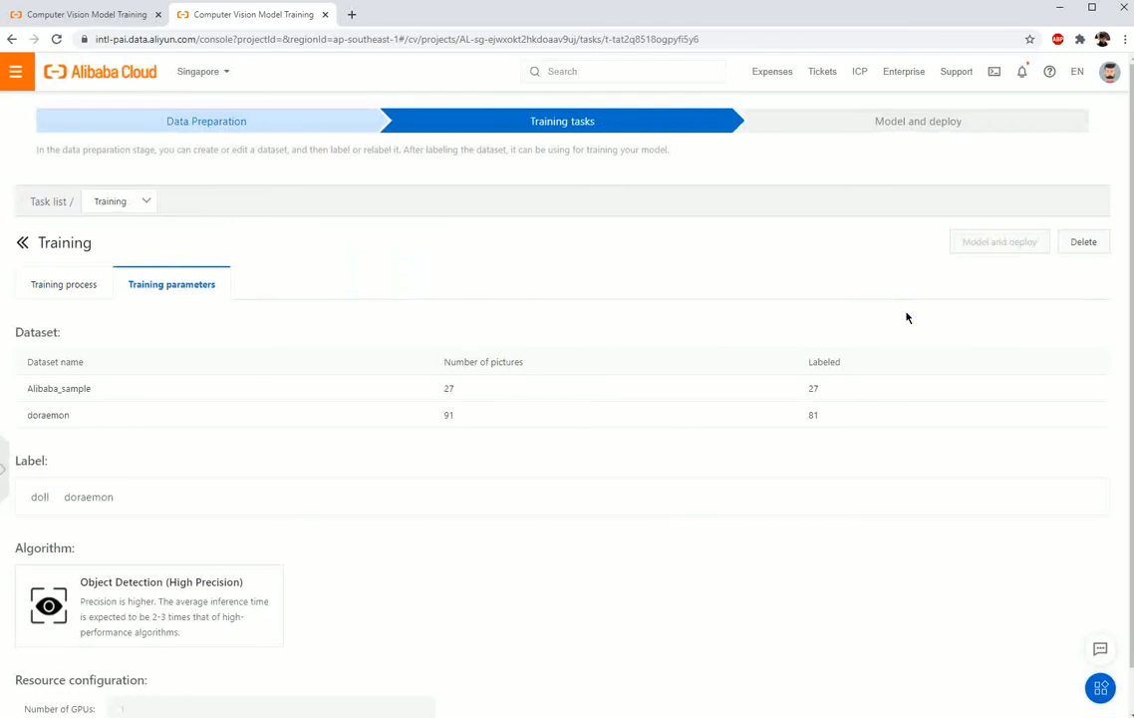
pyautogui.click(73, 286)
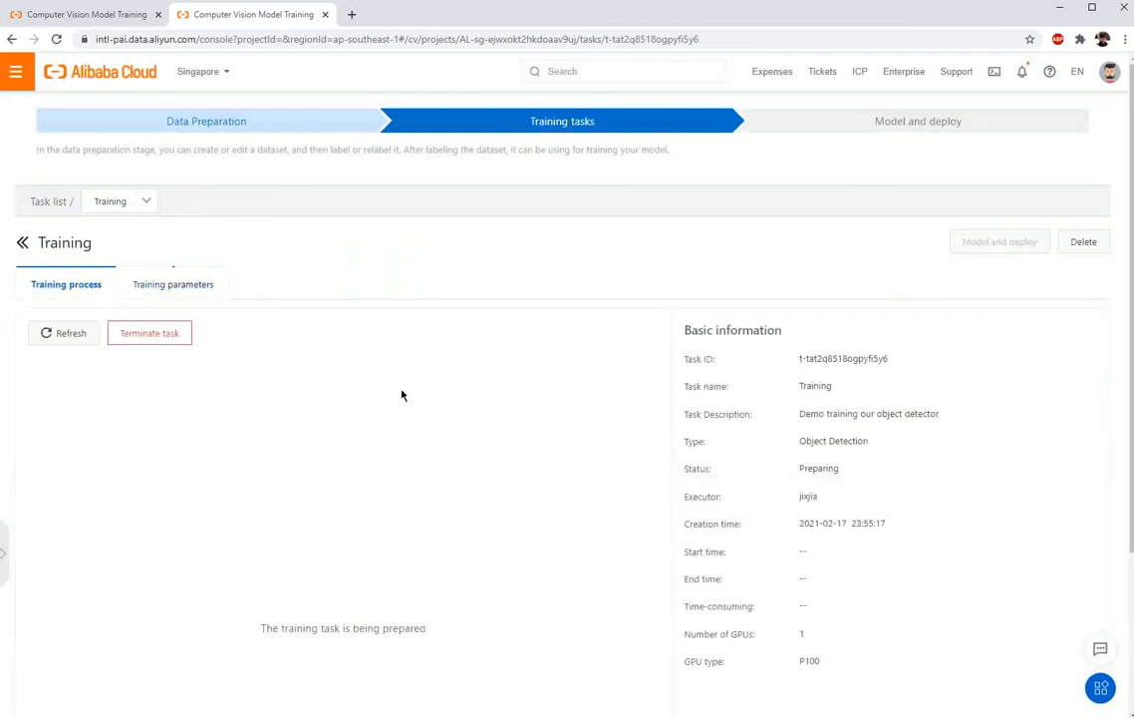
pyautogui.scroll(-2, 551, 510)
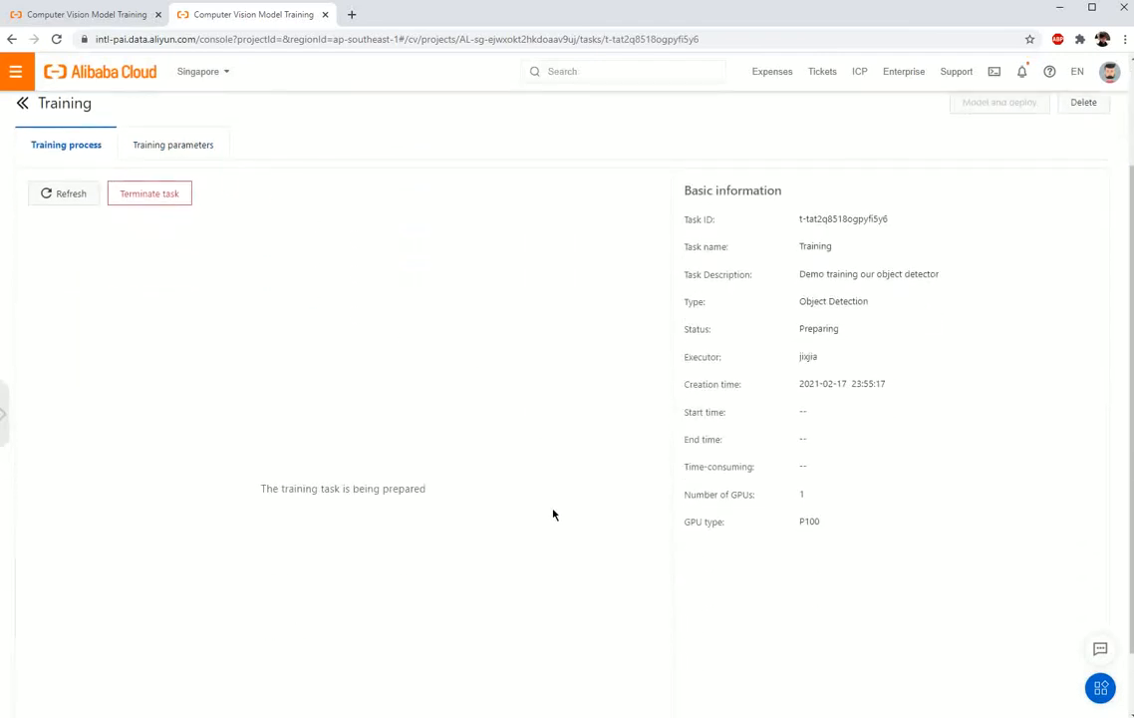
pyautogui.scroll(1, 553, 514)
pyautogui.click(94, 292)
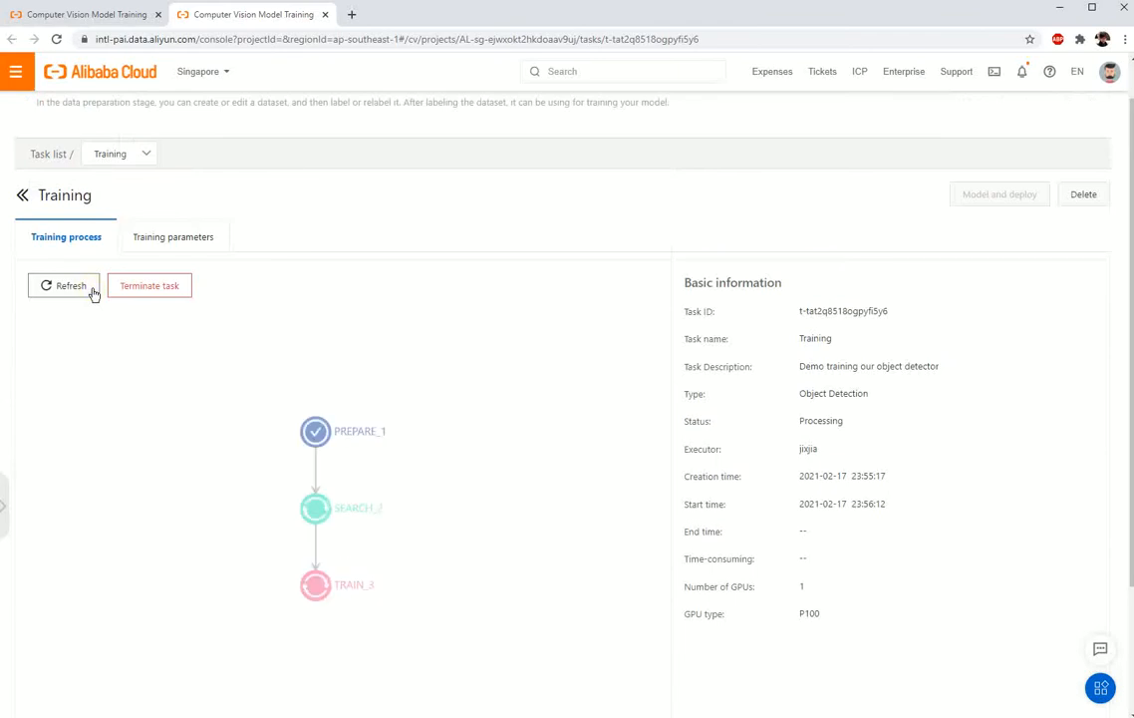
# Step: Examine the Search and Train stages in the process diagram and the task's current status
pyautogui.moveTo(313, 511)
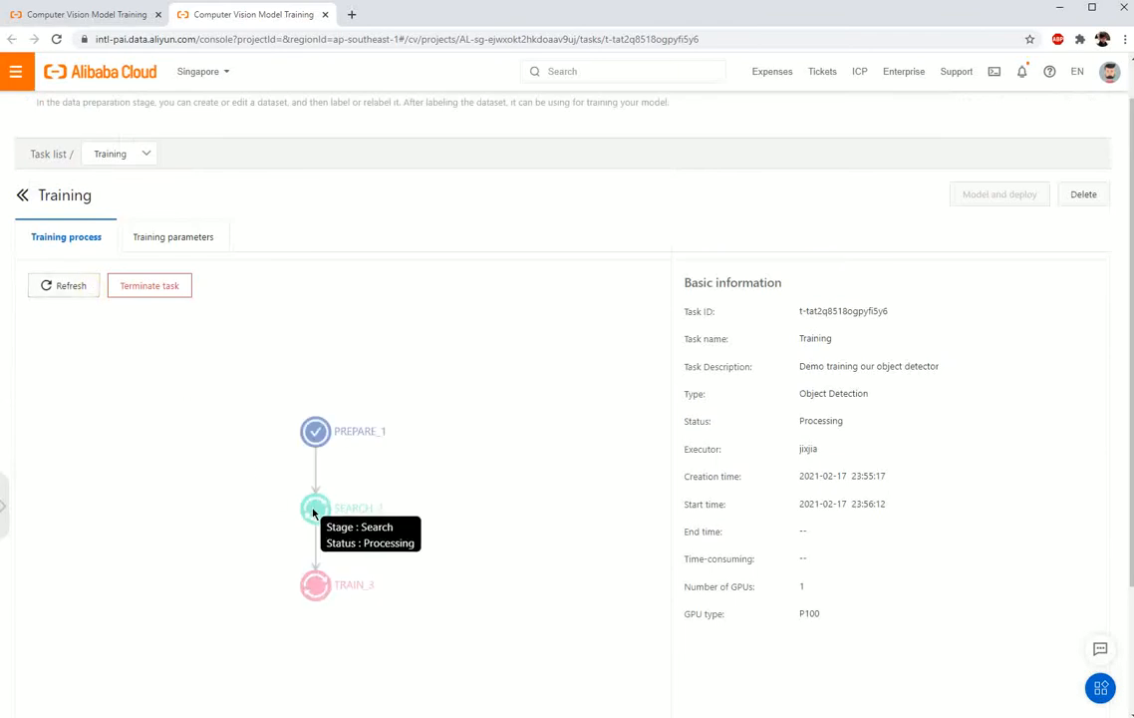
pyautogui.moveTo(327, 591)
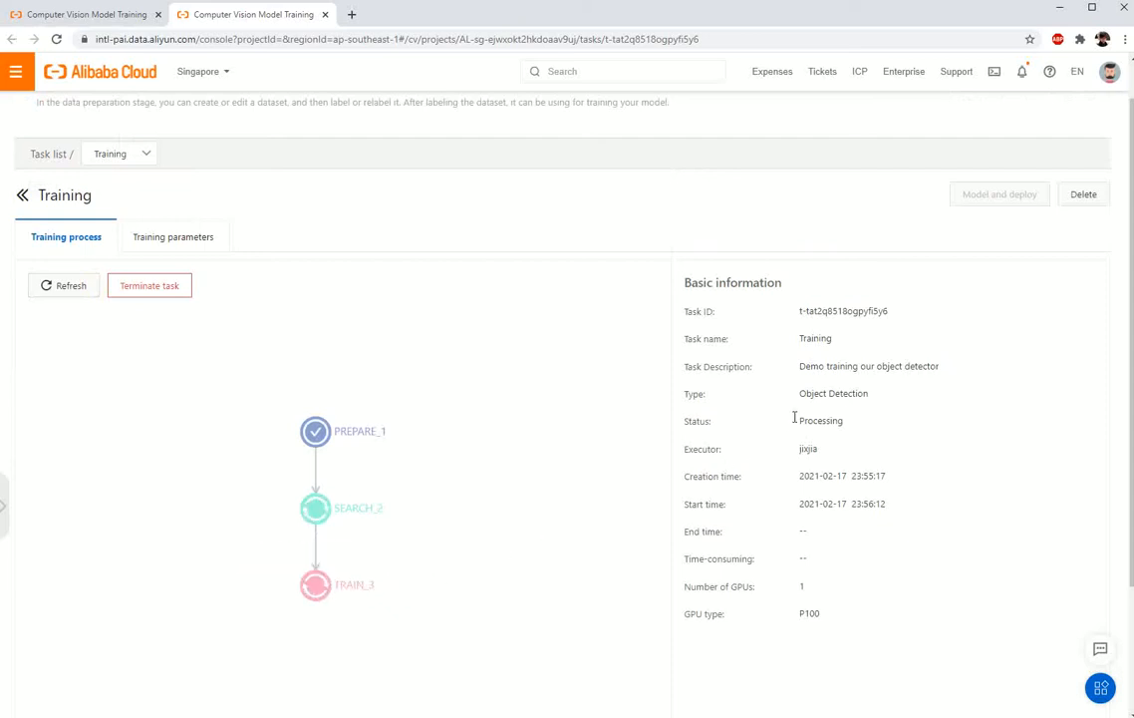
pyautogui.moveTo(799, 420); pyautogui.dragTo(861, 419)
pyautogui.click(878, 444)
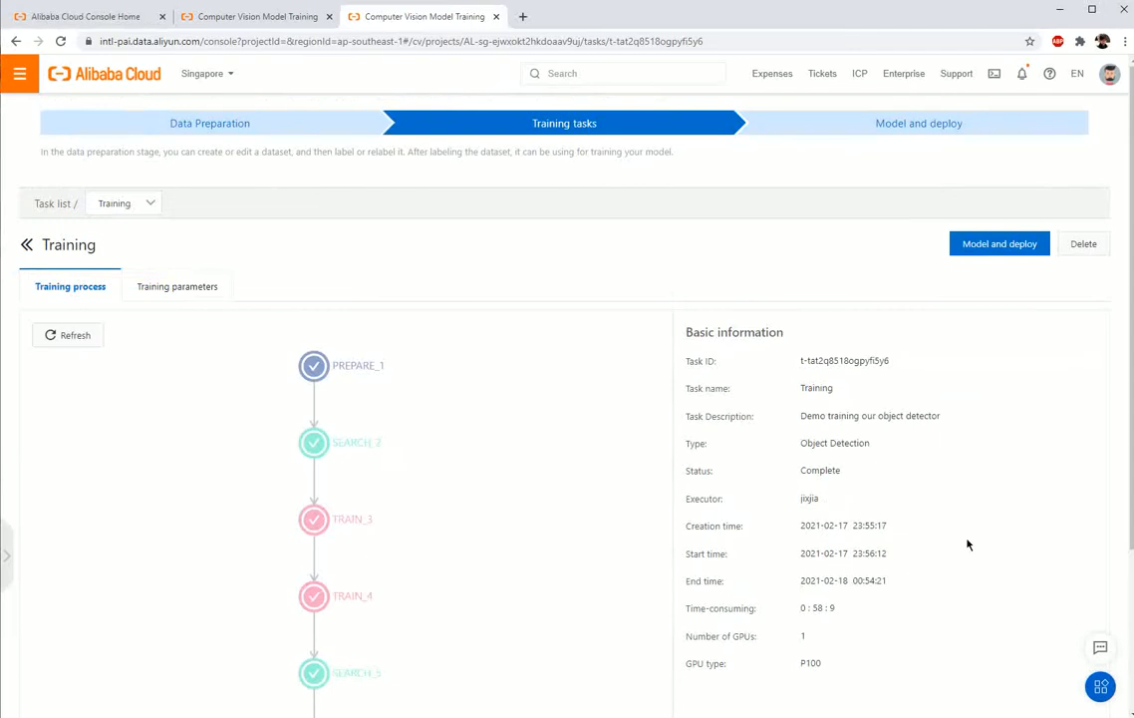
# Step: Review all stages of the finished training process and check how long the training took
pyautogui.scroll(-2, 966, 544)
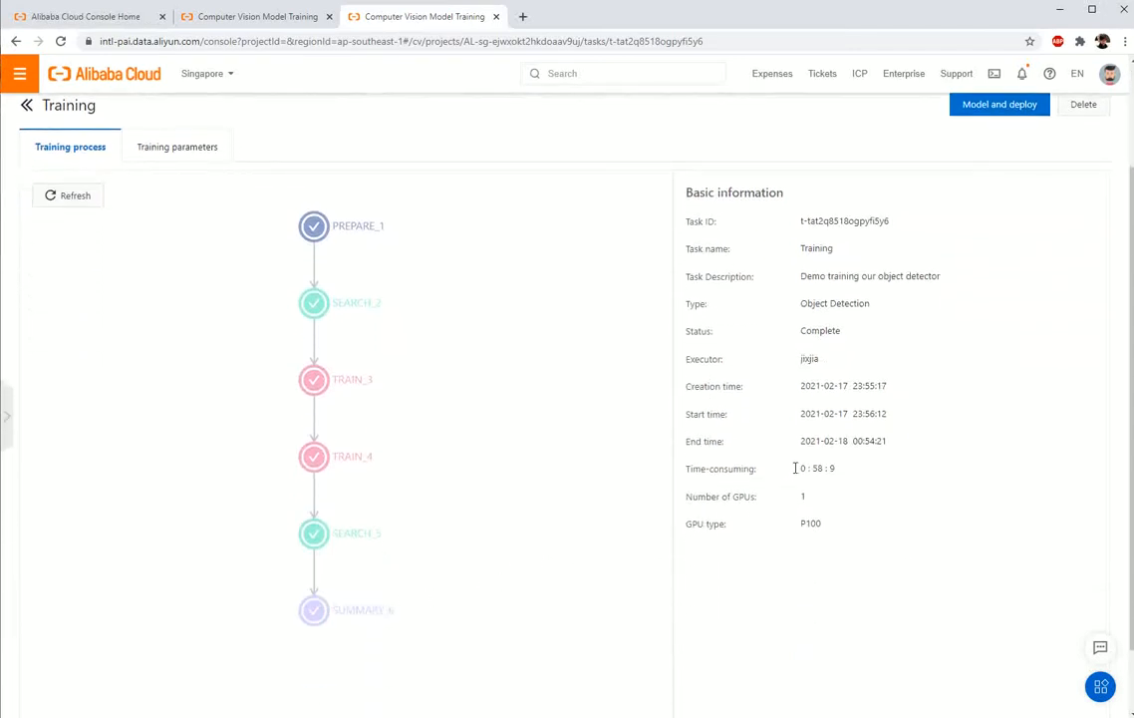
pyautogui.moveTo(800, 467); pyautogui.dragTo(835, 469)
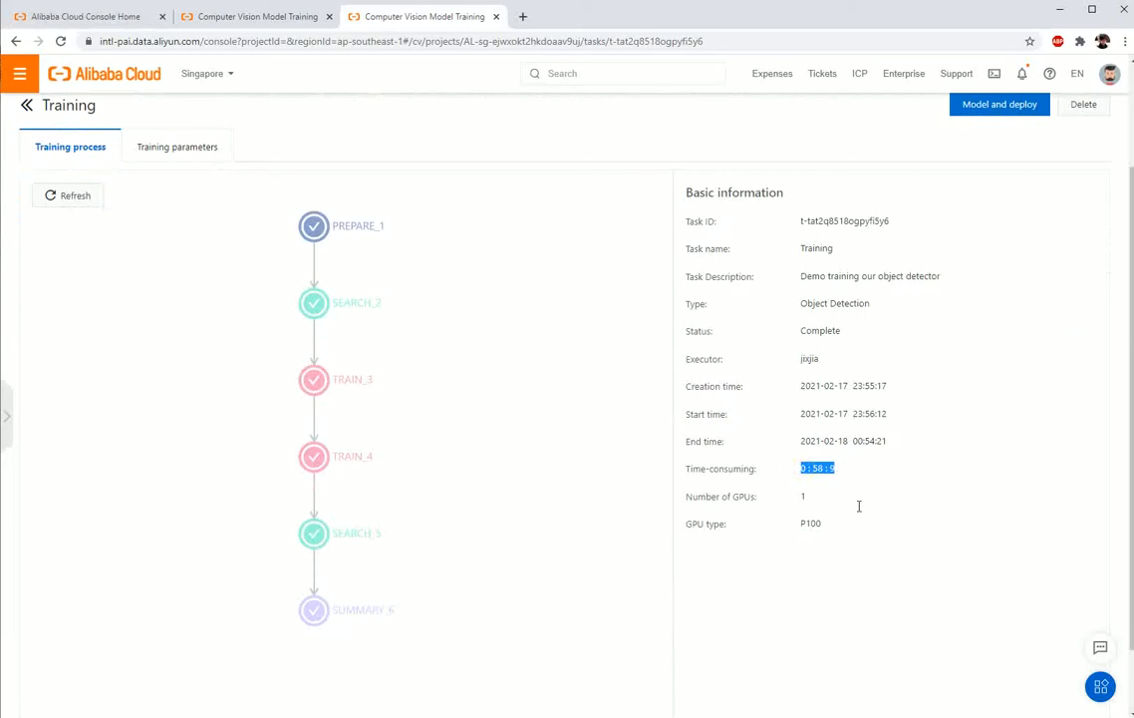
pyautogui.click(881, 554)
pyautogui.scroll(3, 937, 475)
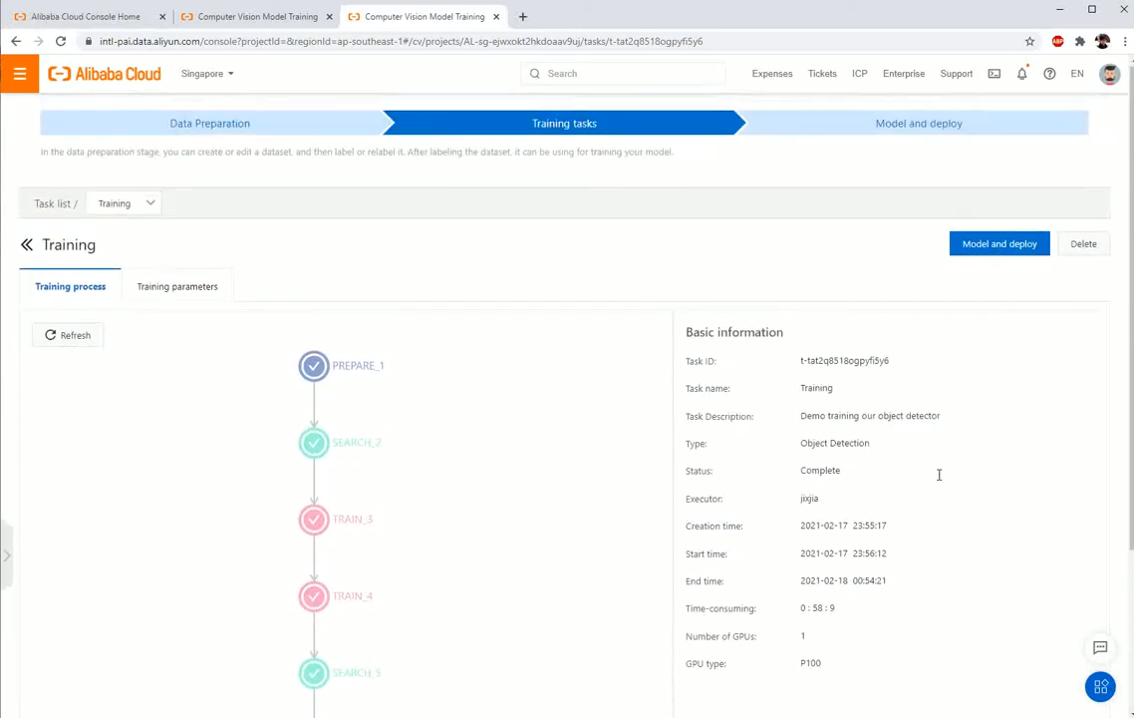
# Step: Open the trained model's deployment page, request PAI-EAS deployment, and proceed to create the required EAS resource group
pyautogui.click(1041, 256)
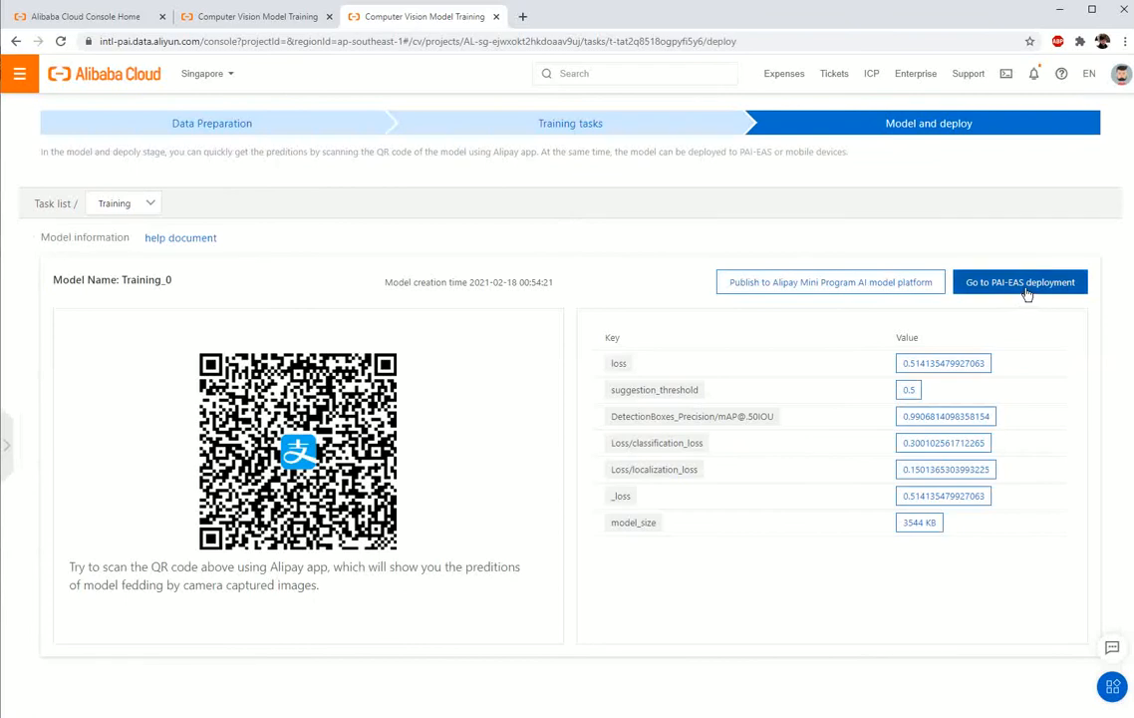
pyautogui.click(1027, 288)
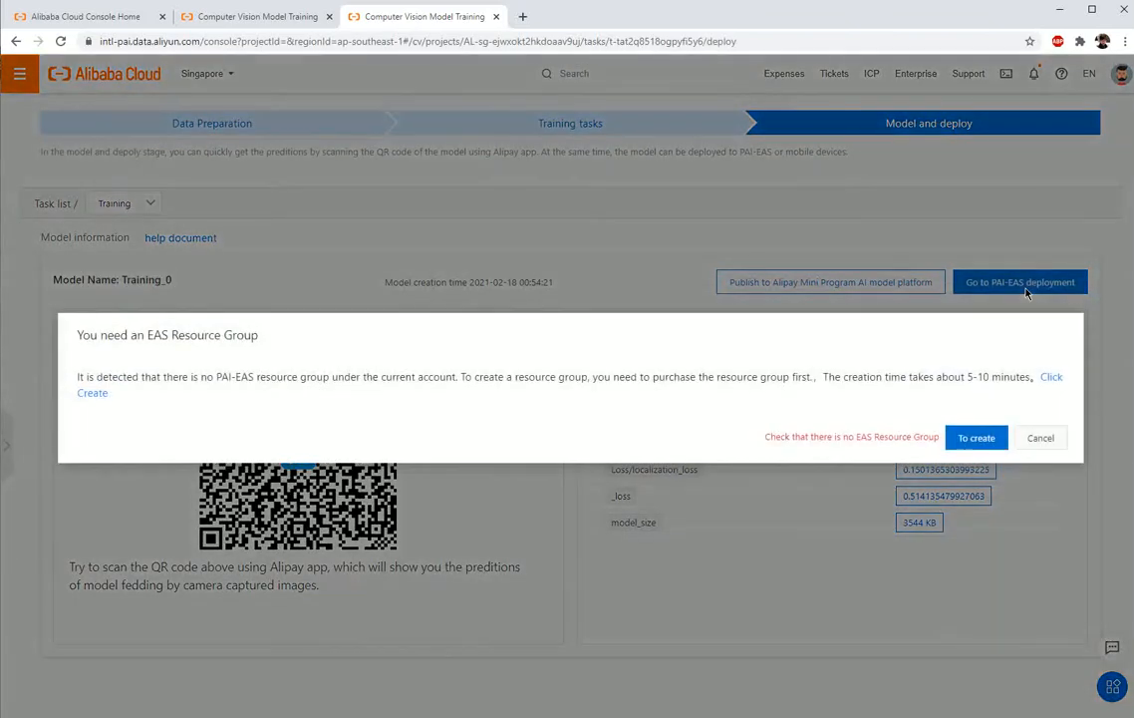
pyautogui.click(991, 443)
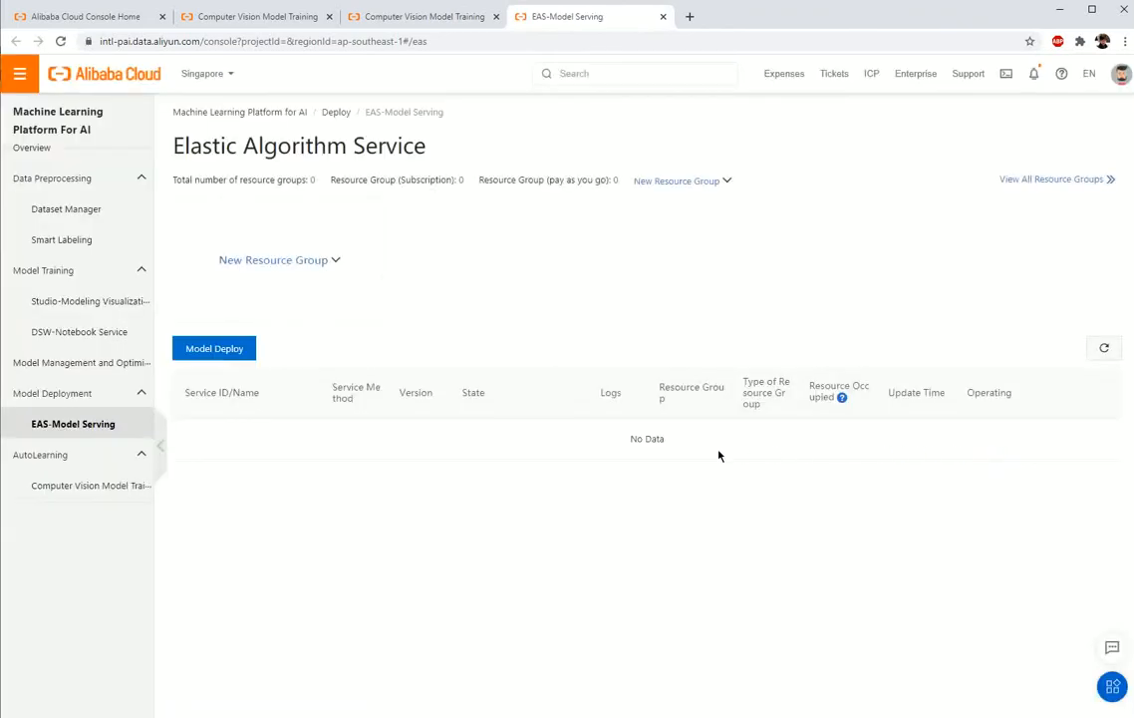
# Step: Order a pay-as-you-go EAS resource group in Singapore with one General Purpose g6 (16-Core 64 GB) node, and return to EAS-Model Serving
pyautogui.click(335, 262)
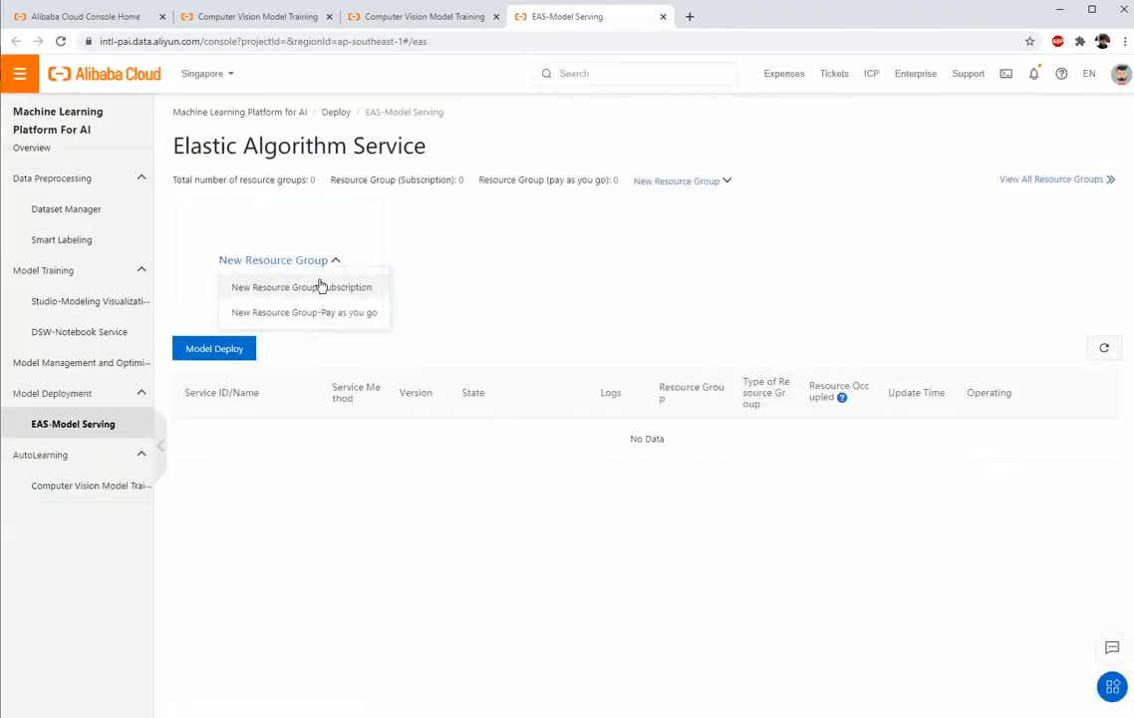
pyautogui.click(313, 317)
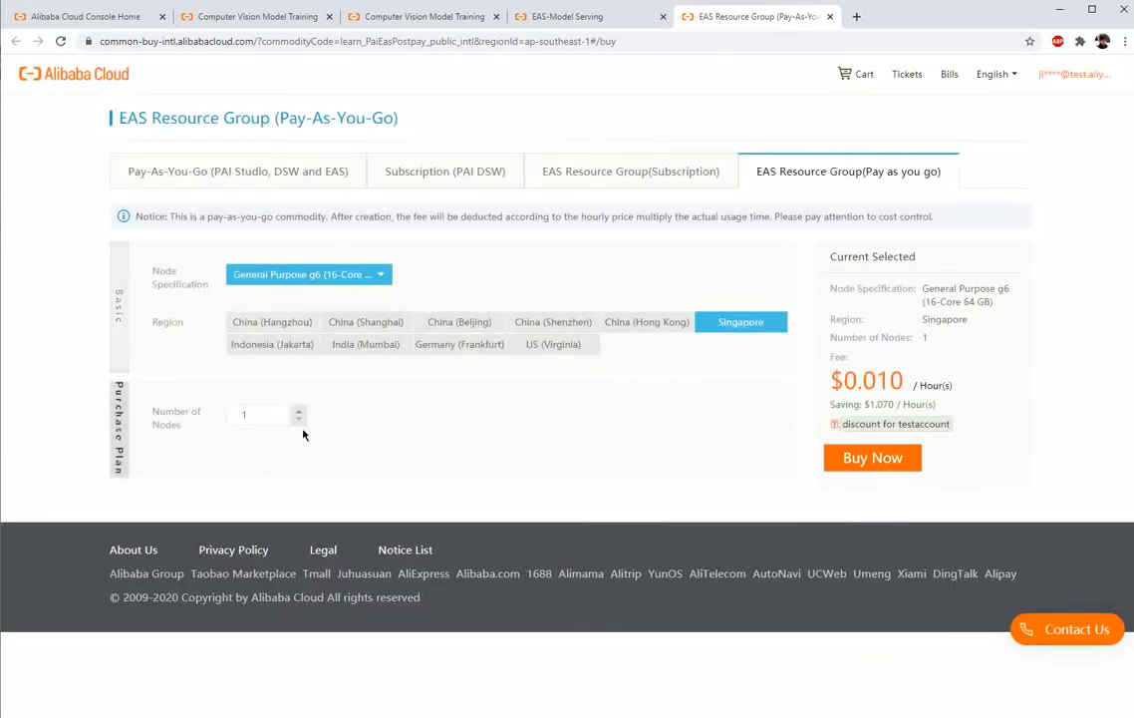
pyautogui.click(873, 459)
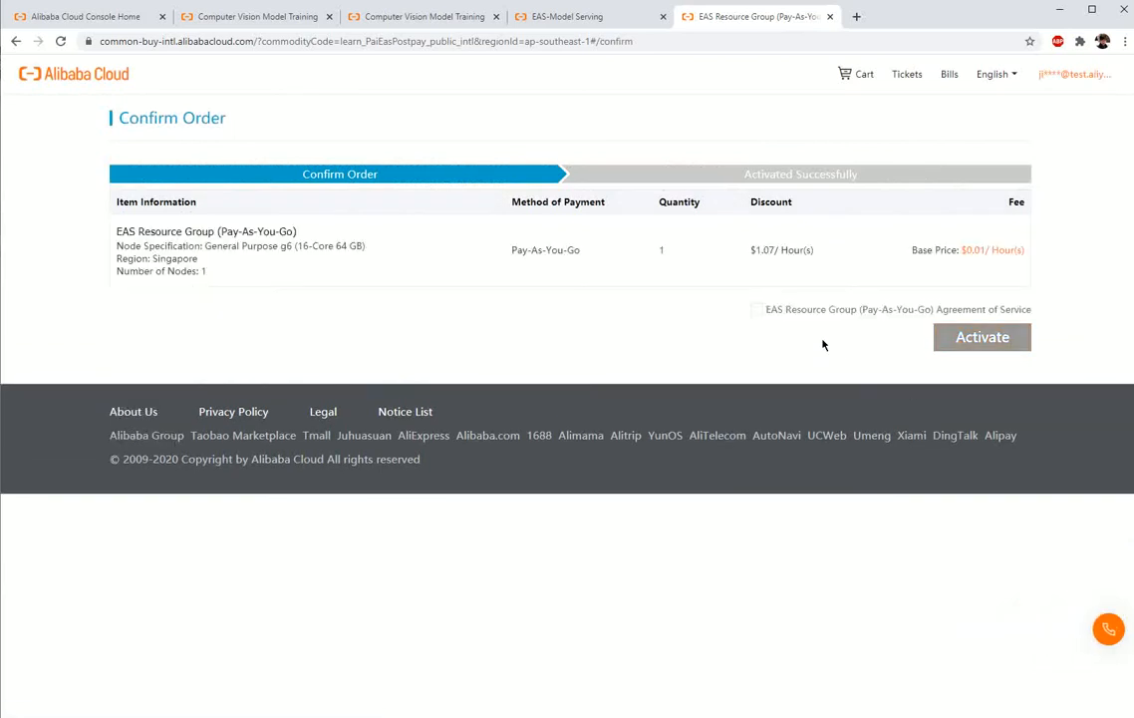
pyautogui.click(756, 311)
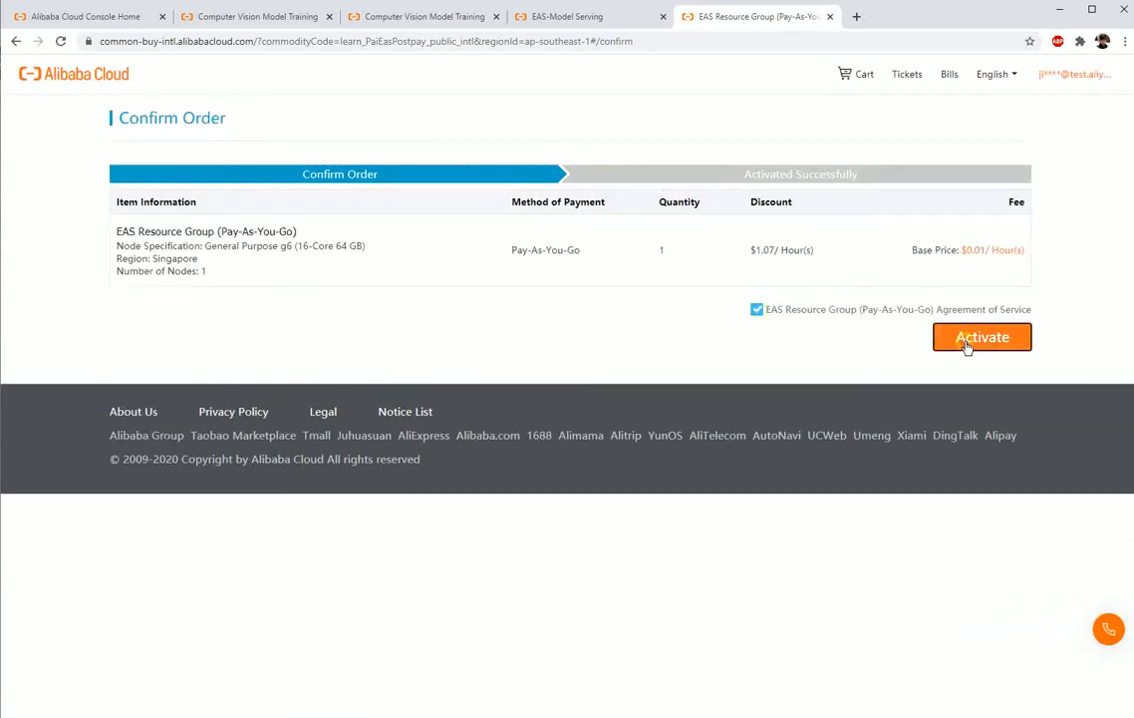
pyautogui.click(966, 344)
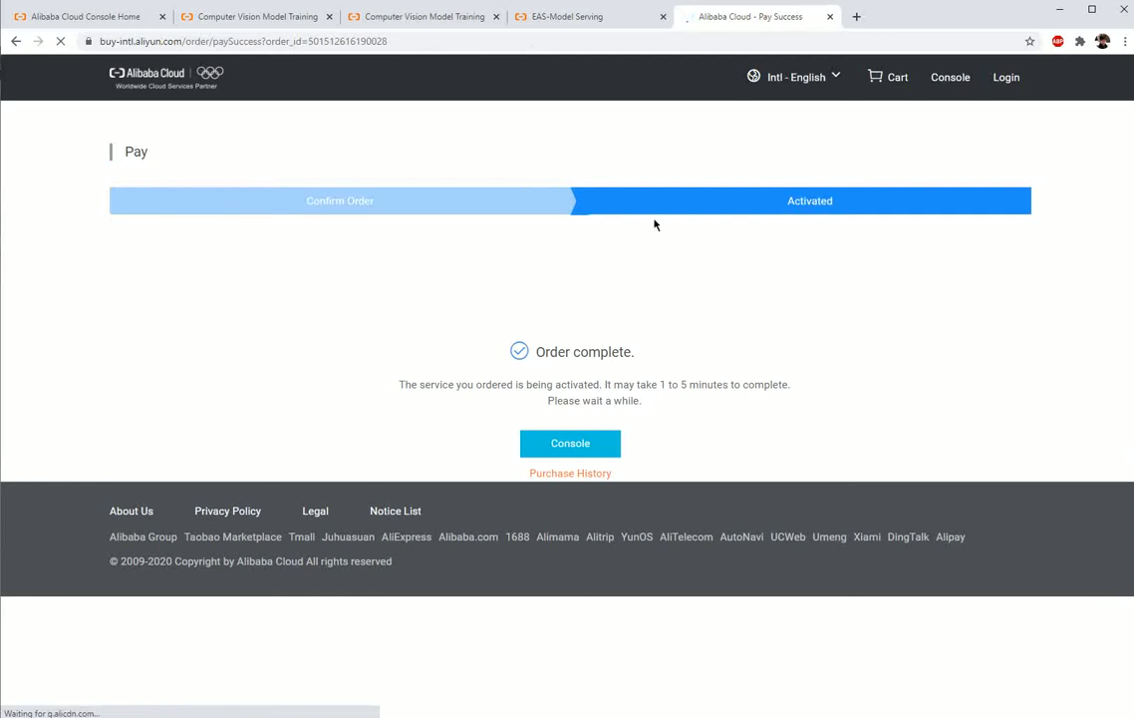
pyautogui.click(563, 17)
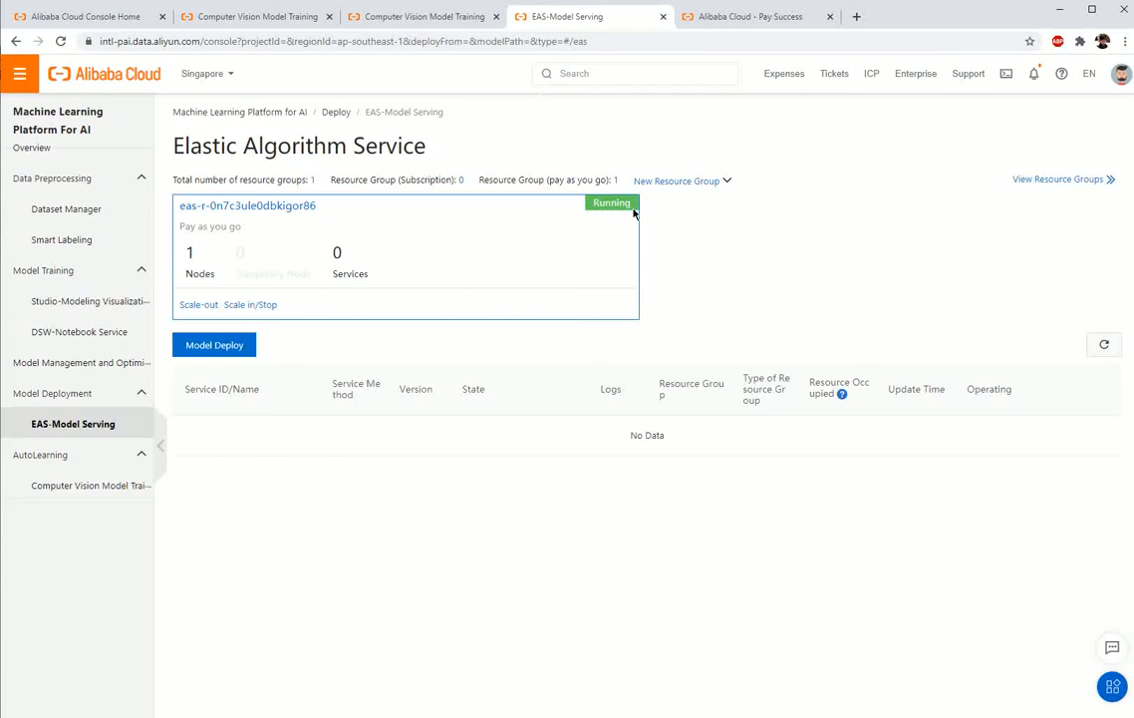
# Step: Resume the trained model's PAI-EAS deployment with the created resource group and assign the ecs.g6.4xlarge resource group to it
pyautogui.moveTo(165, 251); pyautogui.dragTo(195, 253)
pyautogui.click(432, 17)
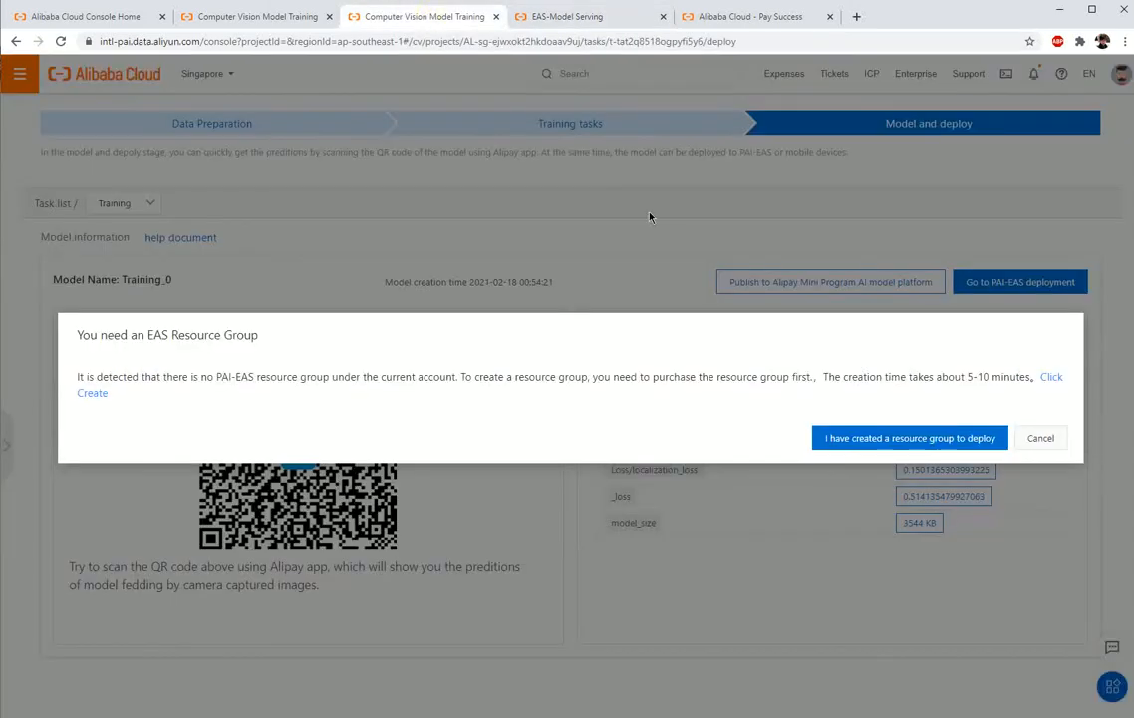
pyautogui.click(929, 449)
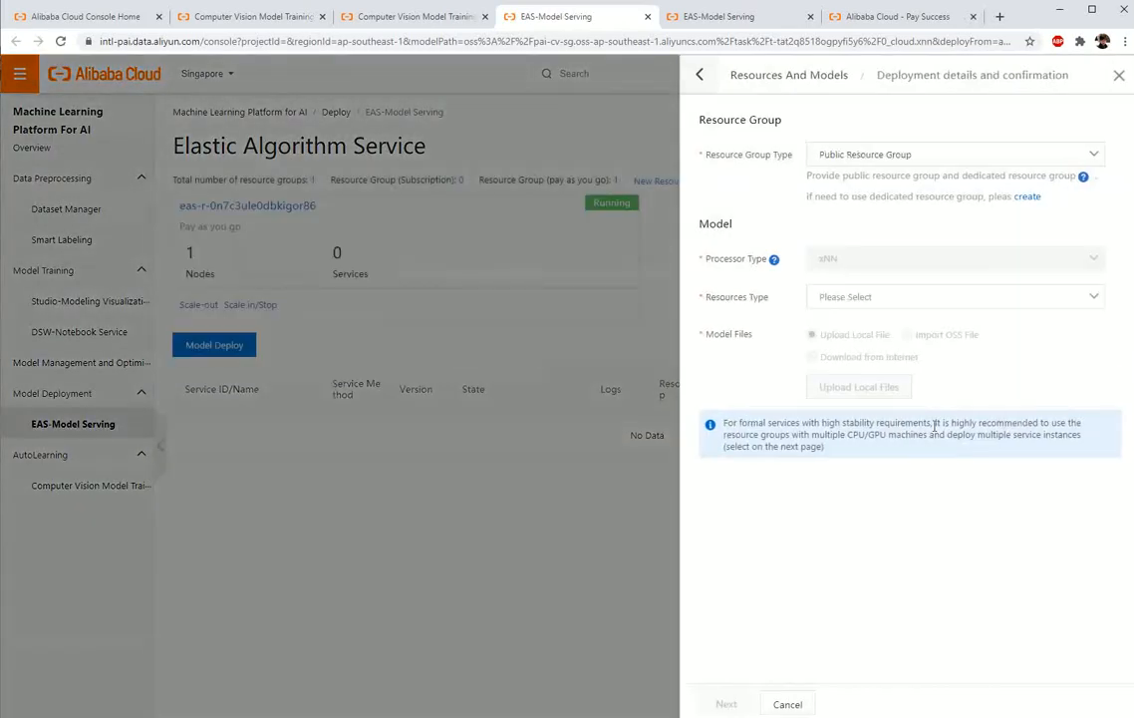
pyautogui.click(957, 159)
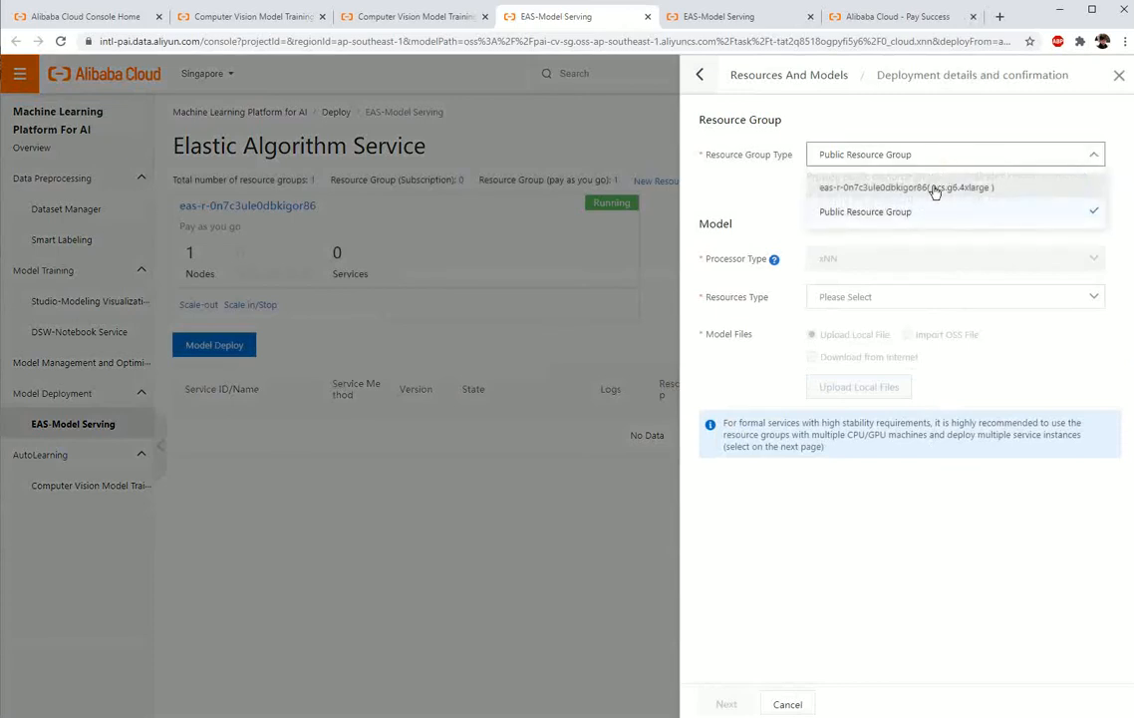
pyautogui.click(916, 189)
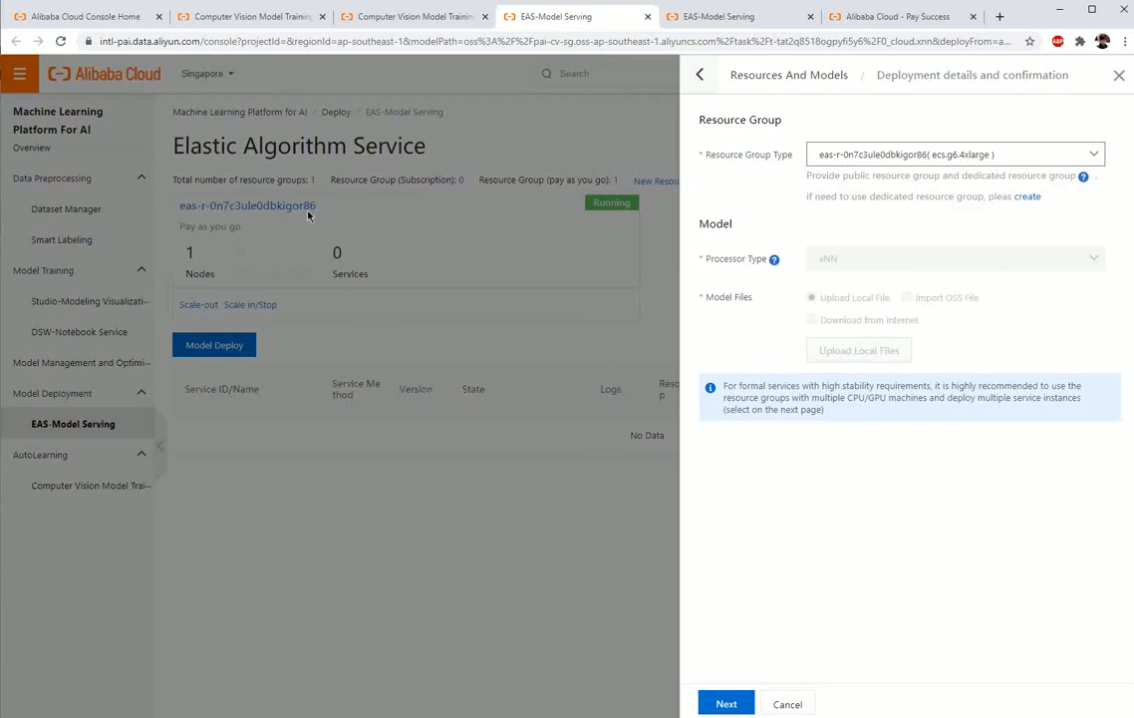
pyautogui.click(750, 704)
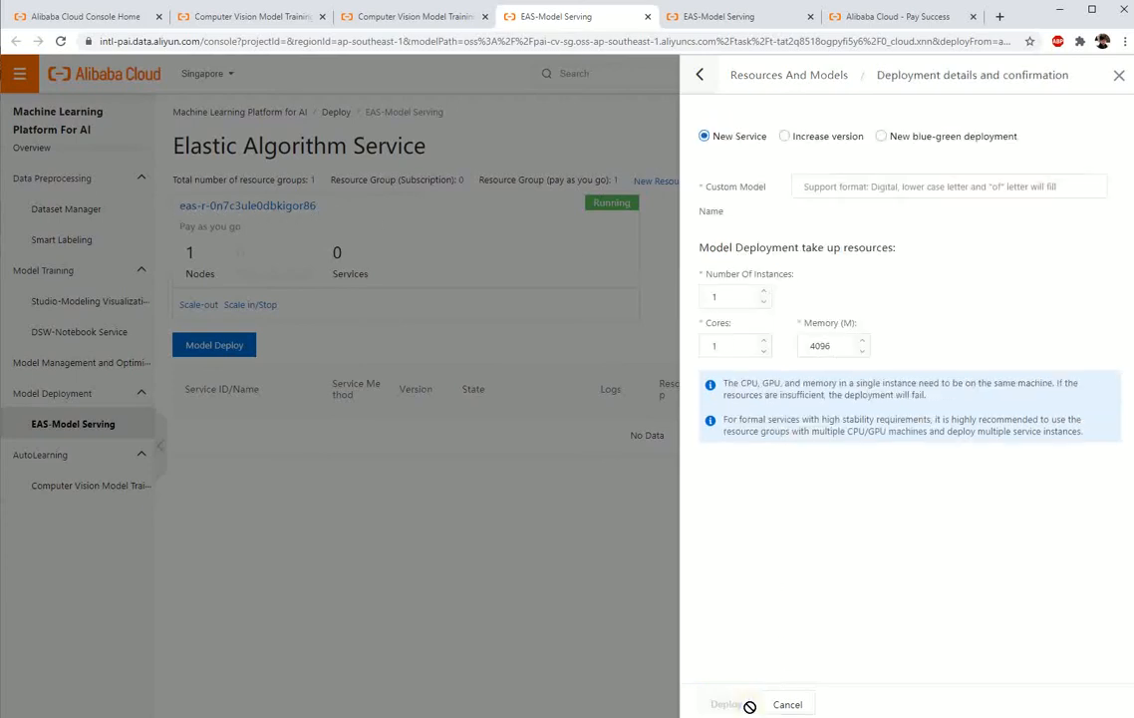
# Step: Name the new service demo_detection, deploy it, and check its state in the service list
pyautogui.click(809, 188)
pyautogui.write('d')
pyautogui.press('BackSpace')
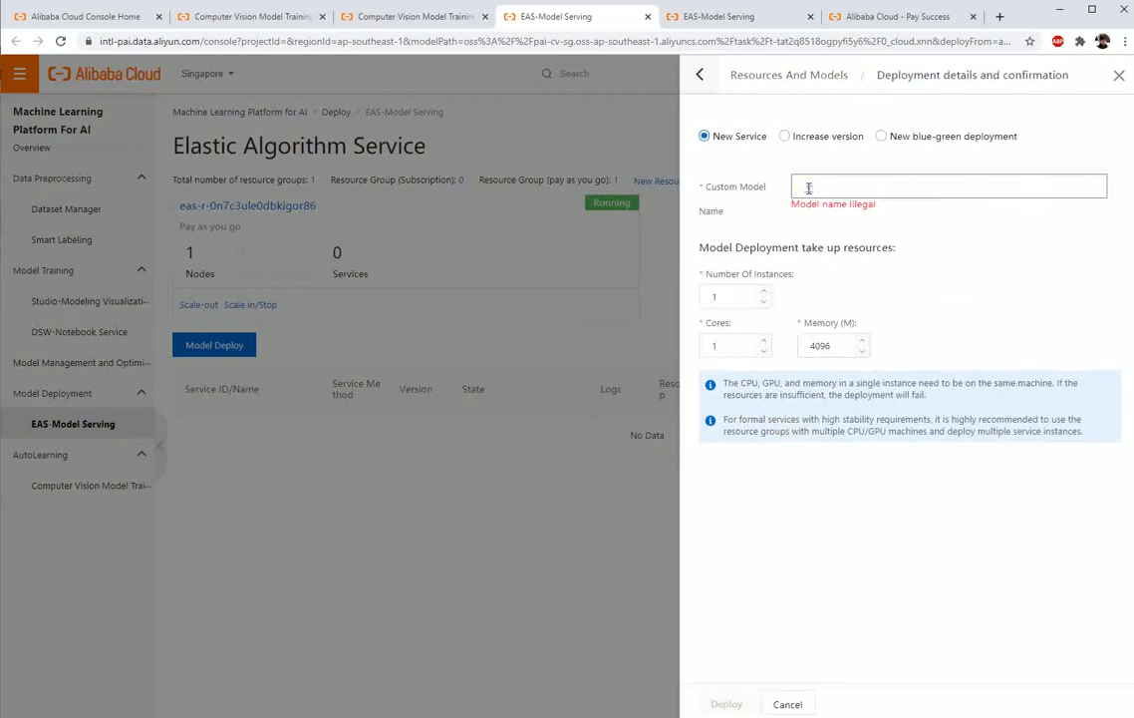
pyautogui.write('demo_detection')
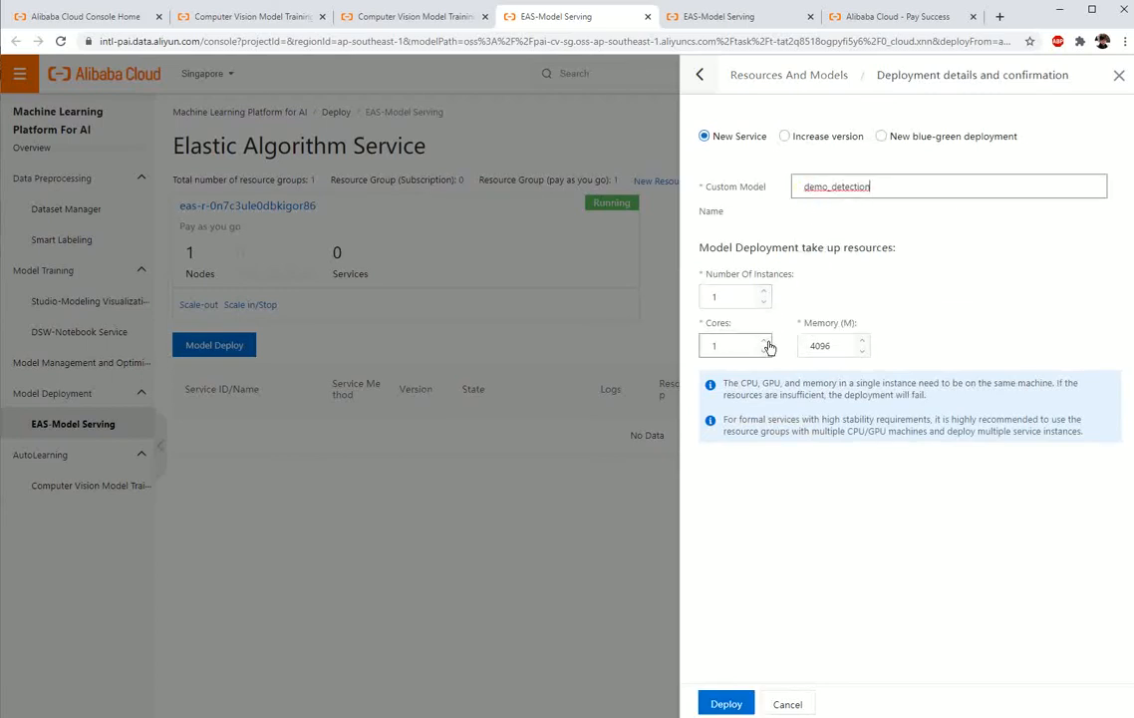
pyautogui.click(733, 703)
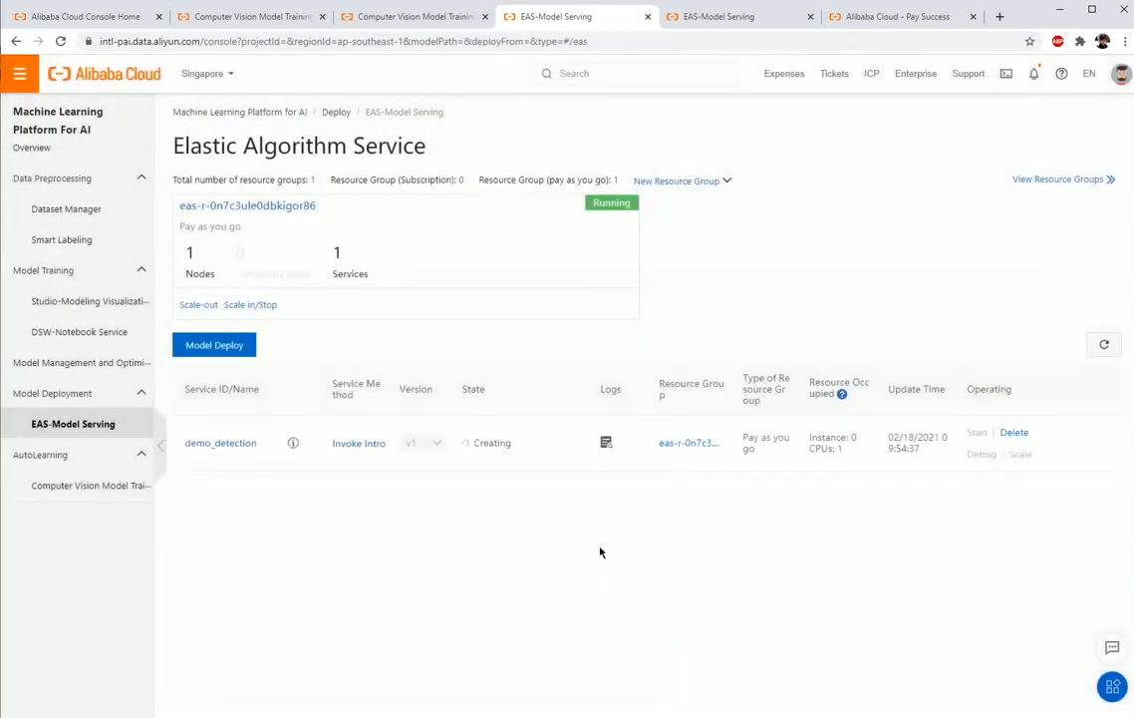
pyautogui.moveTo(472, 444); pyautogui.dragTo(521, 505)
pyautogui.click(520, 504)
# Step: Review demo_detection's public network, VPC and VPC high-speed direct connection invocation details, then close them
pyautogui.click(372, 444)
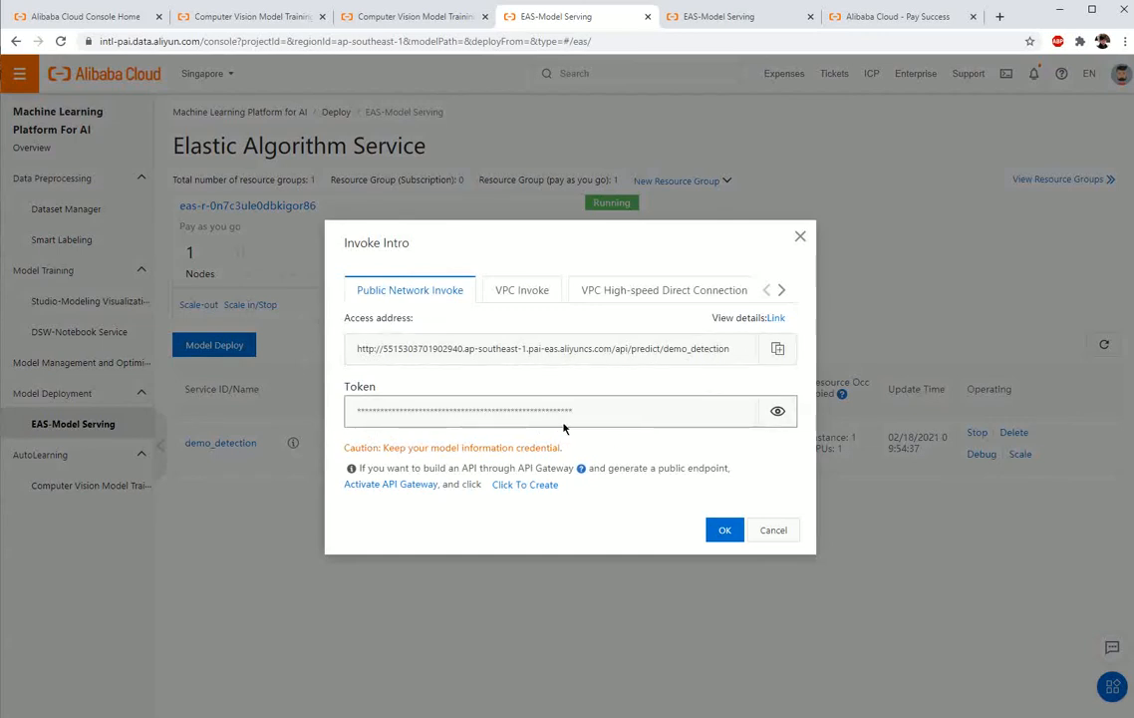
pyautogui.click(529, 297)
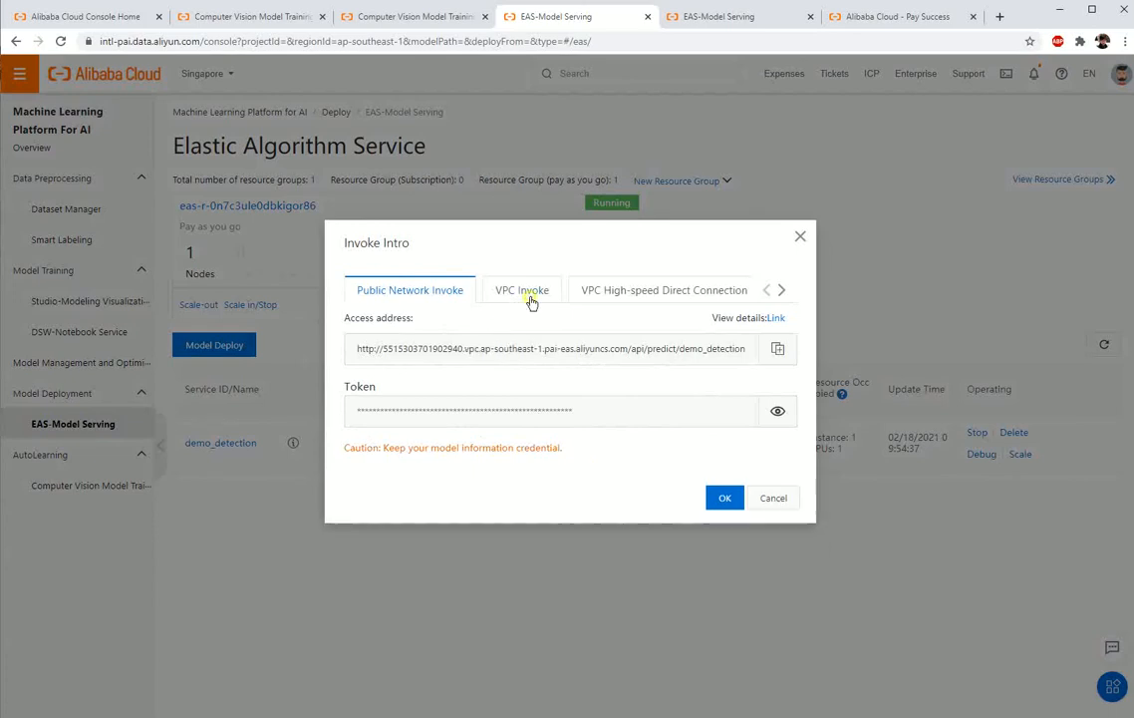
pyautogui.click(602, 301)
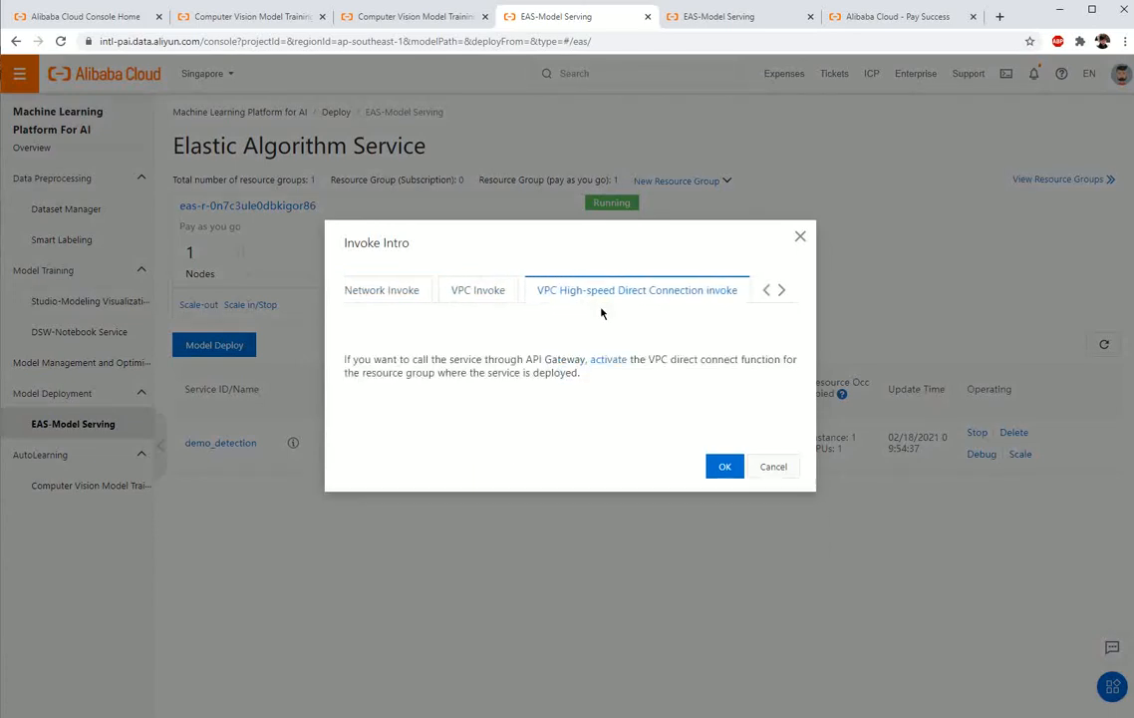
pyautogui.click(396, 296)
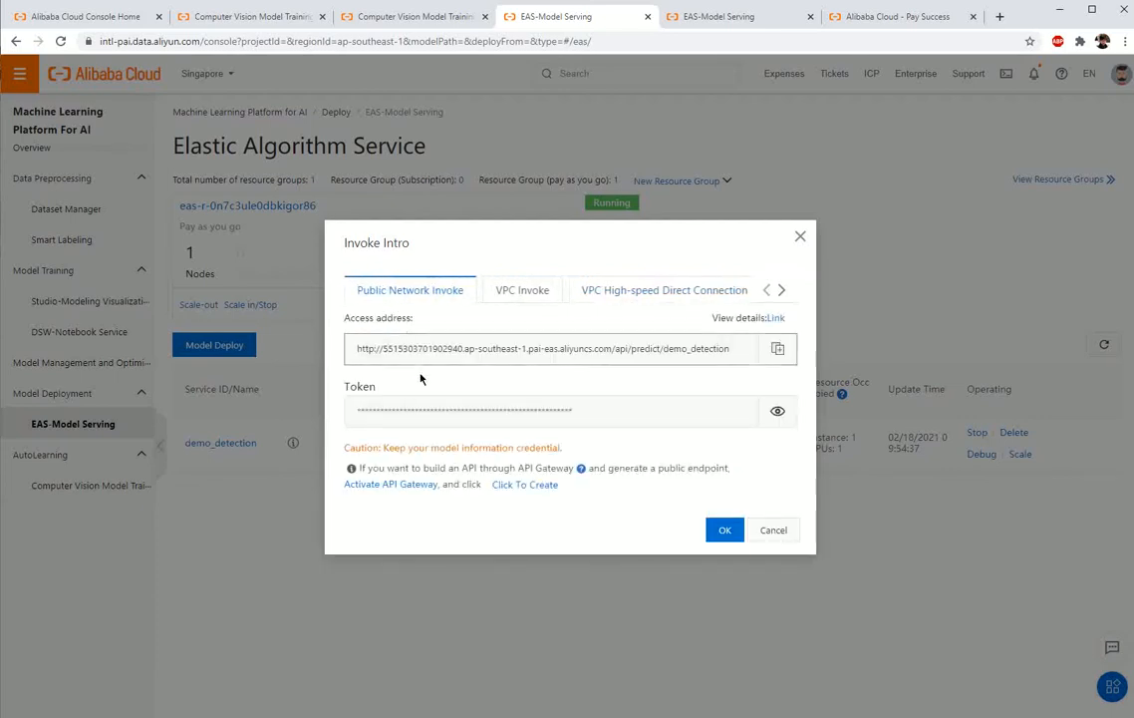
pyautogui.click(725, 534)
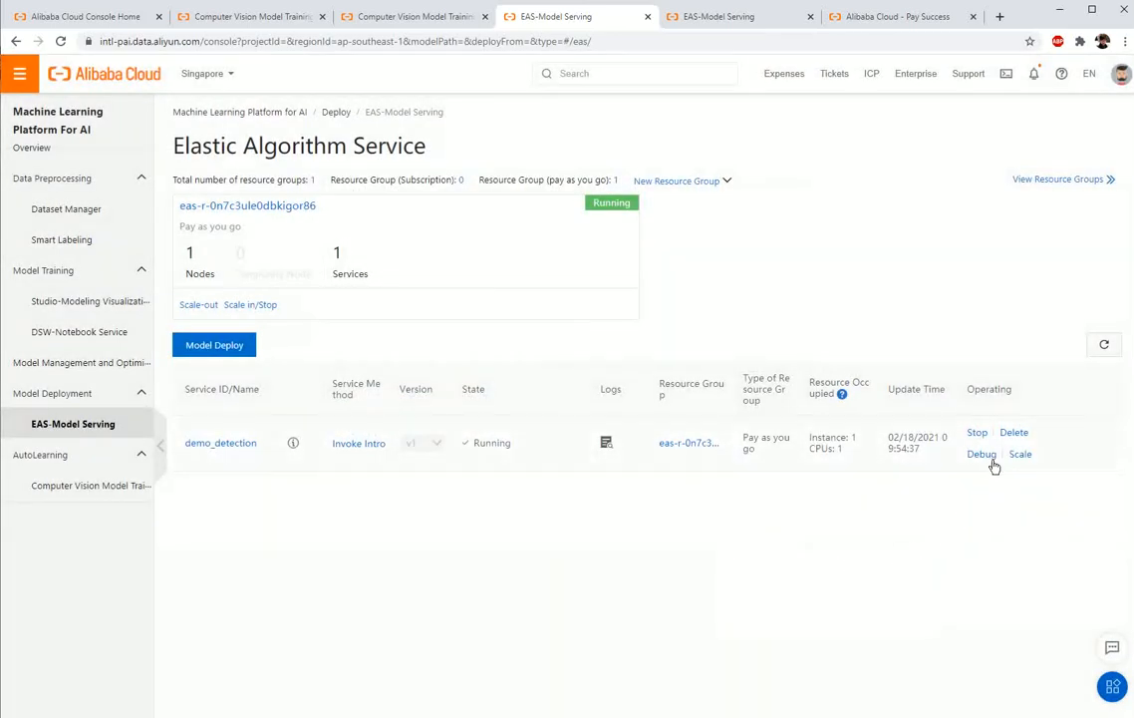
# Step: Open demo_detection's online debugging page and send a dataArray request with name "image", type "stream" and body "base64 encoded image"
pyautogui.click(980, 454)
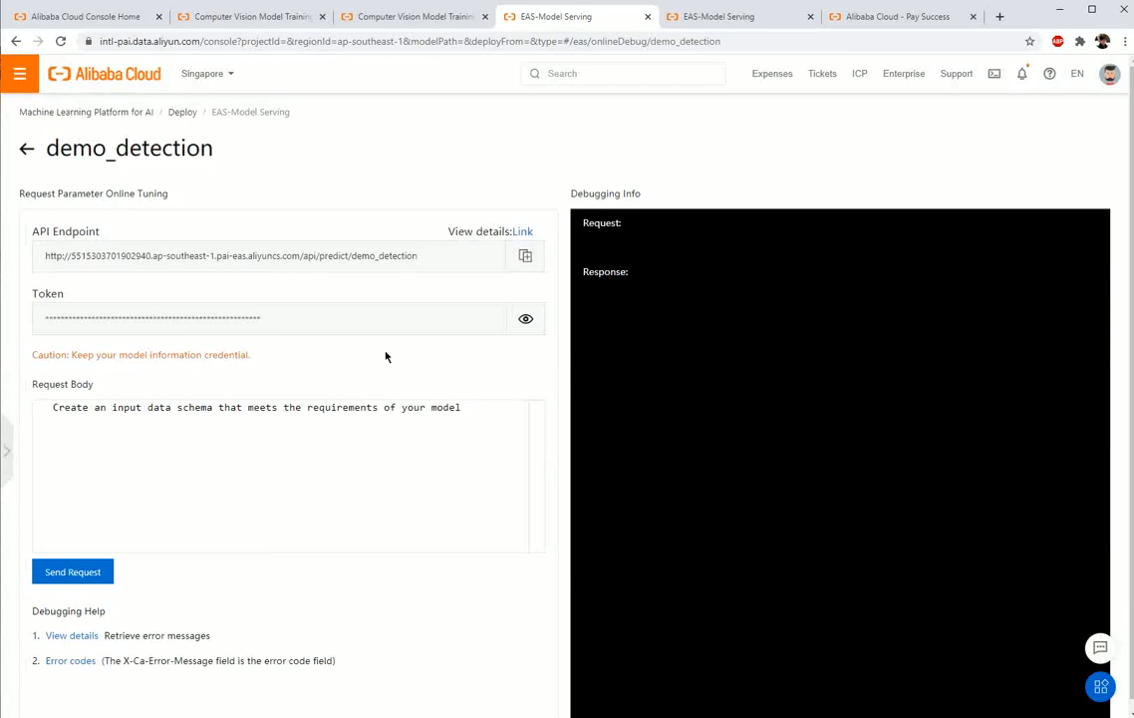
pyautogui.click(373, 406)
pyautogui.write('[{     "dataArray": [{         "name": "image",         "type": "stream",         "body": "base64 encoded image"     }] }]')
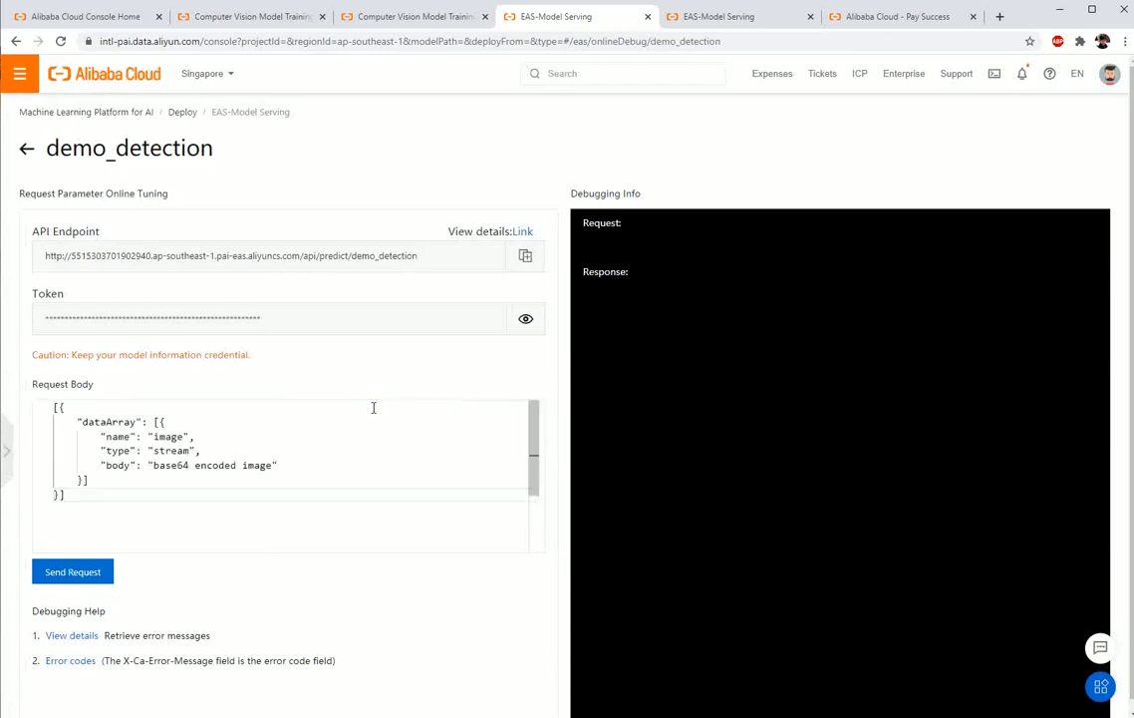
pyautogui.click(91, 576)
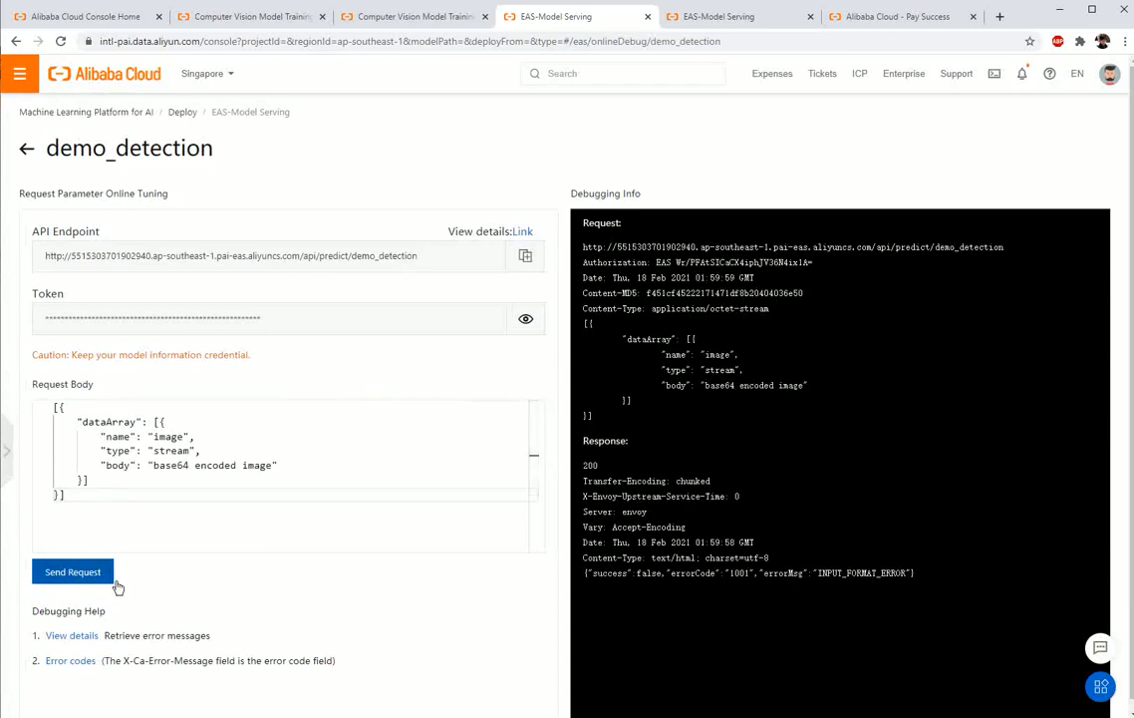
# Step: Examine the response's status code and error message, and the body value in the request
pyautogui.doubleClick(592, 465)
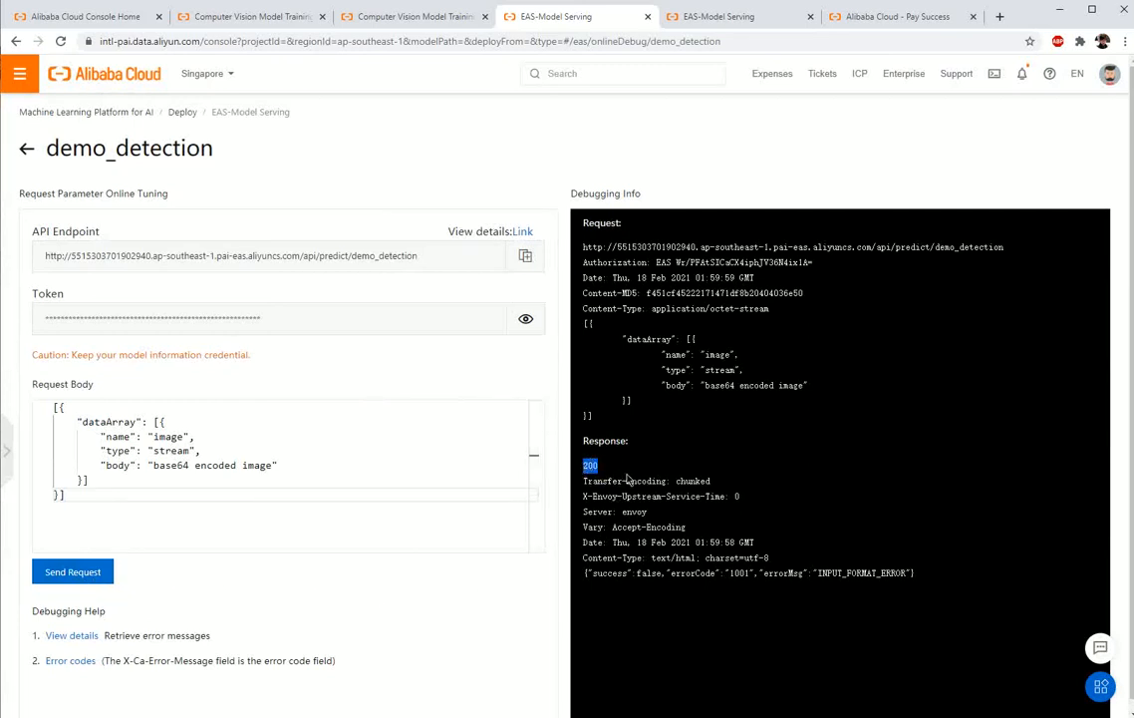
pyautogui.click(629, 476)
pyautogui.moveTo(757, 574); pyautogui.dragTo(920, 579)
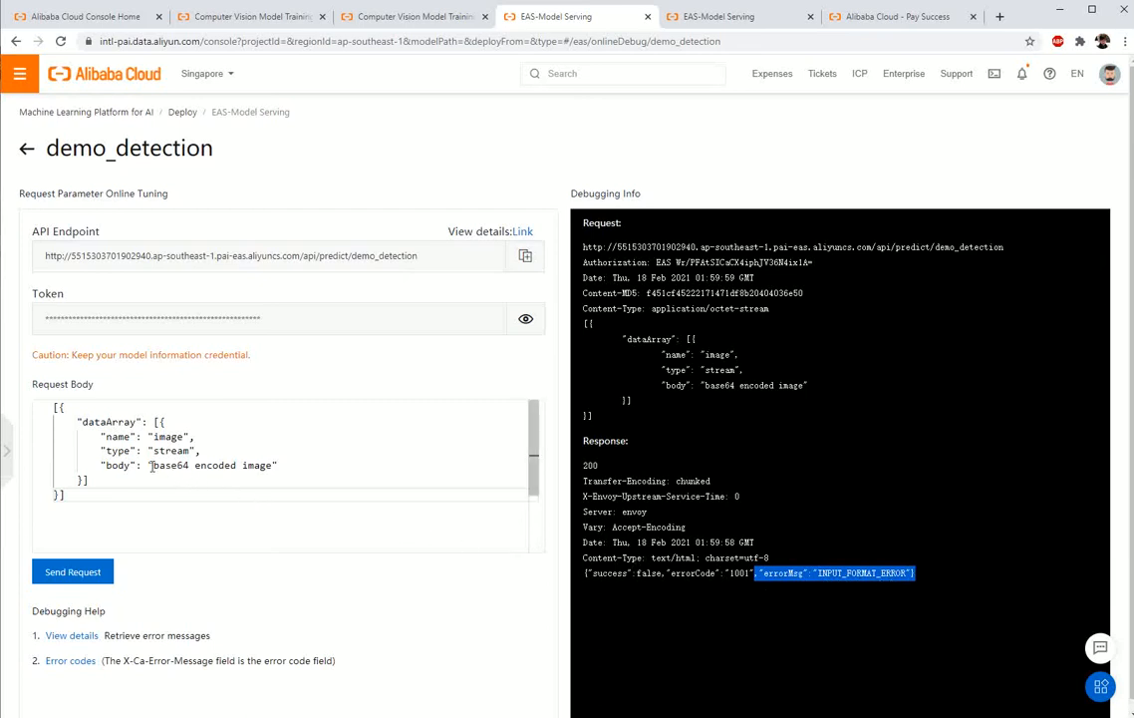
pyautogui.moveTo(151, 465); pyautogui.dragTo(282, 467)
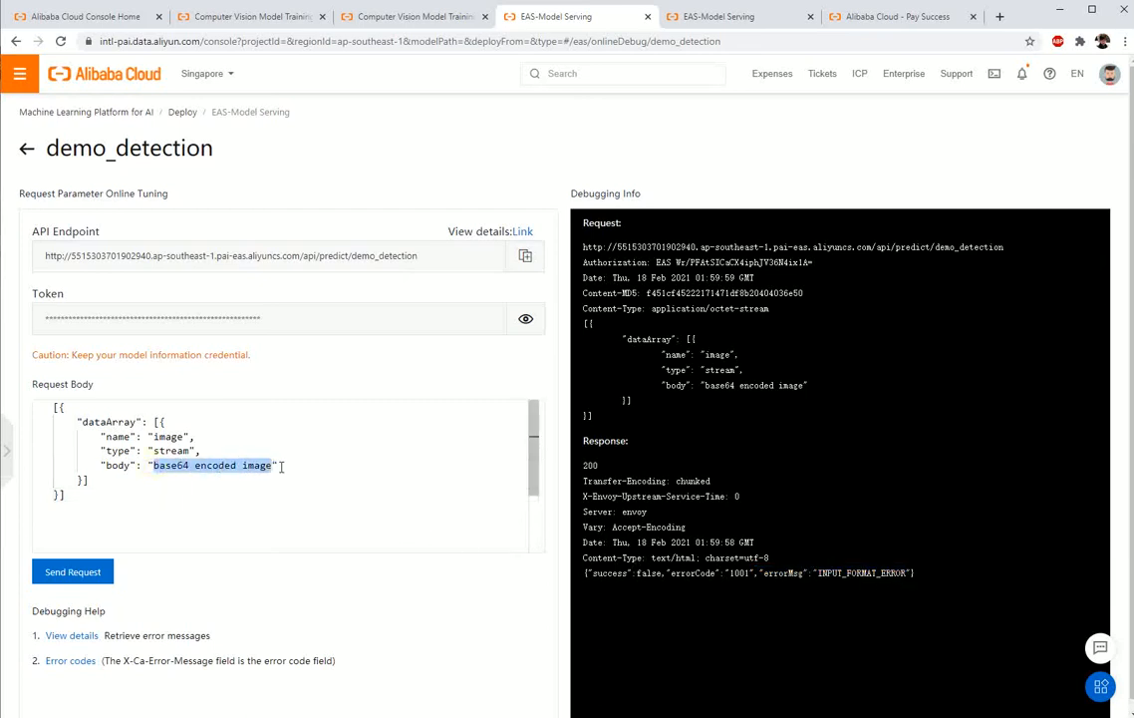
pyautogui.click(339, 495)
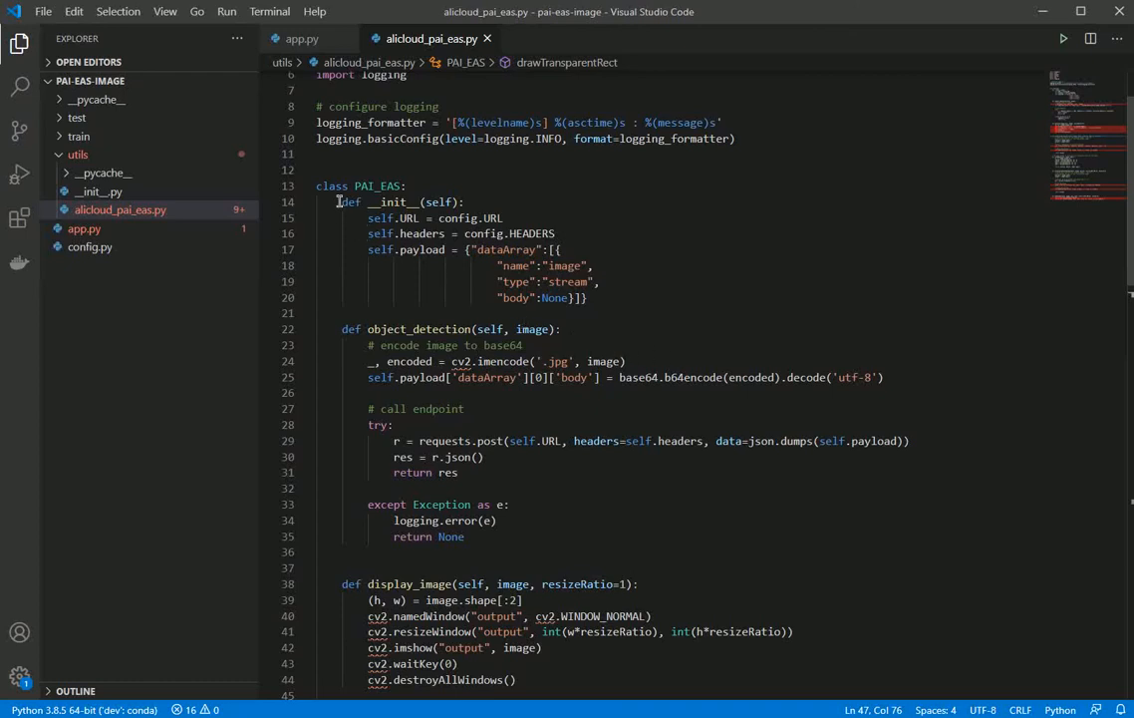
# Step: Review the __init__ and object_detection methods, switch to Anaconda Prompt, run python app.py -i test/dora_test.jpg, and close the output image
pyautogui.moveTo(339, 201); pyautogui.dragTo(579, 539)
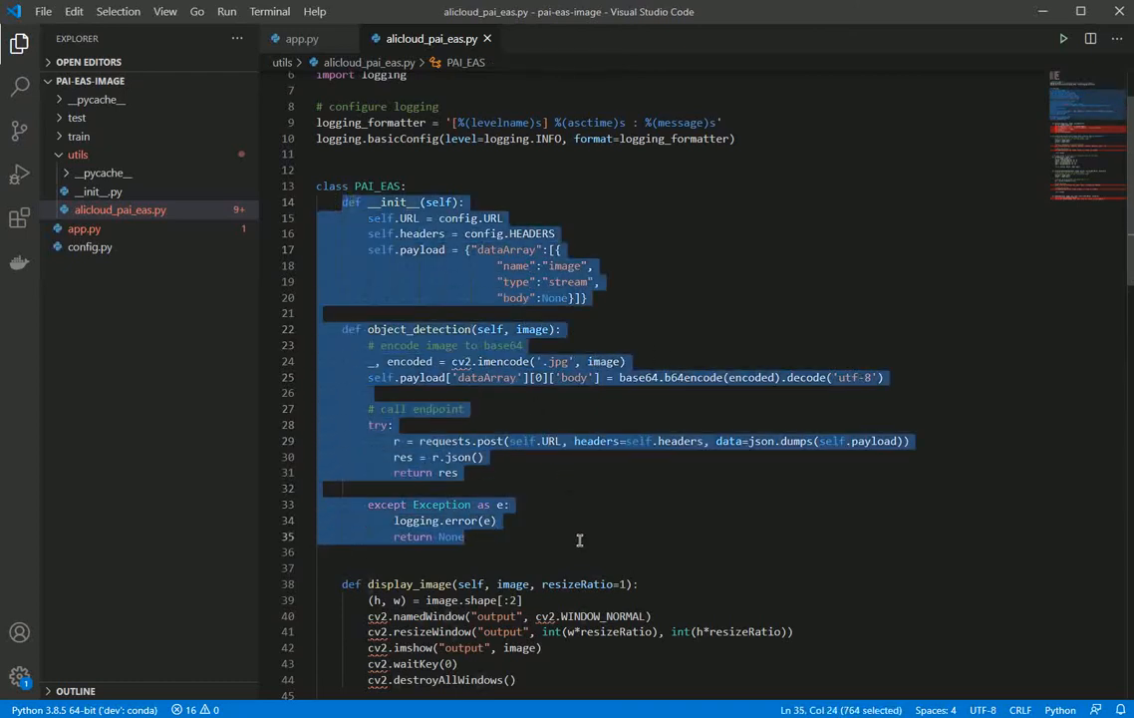
pyautogui.click(612, 513)
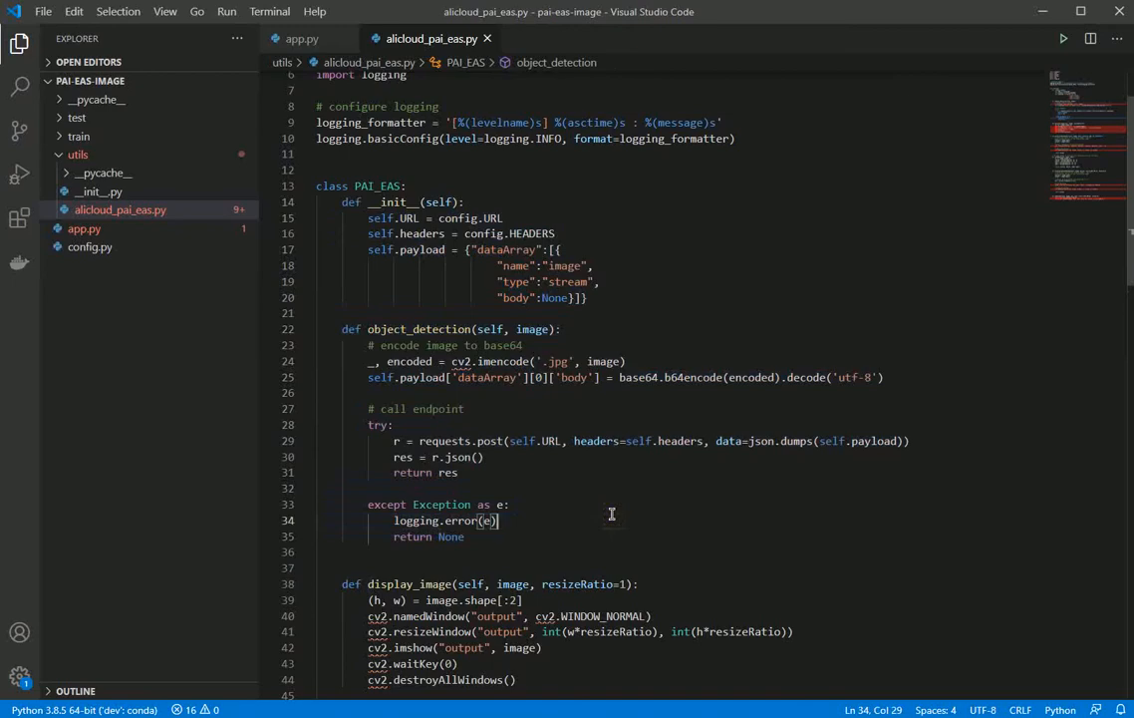
pyautogui.hotkey('alt', 'Tab')
pyautogui.hotkey('alt', 'Tab')
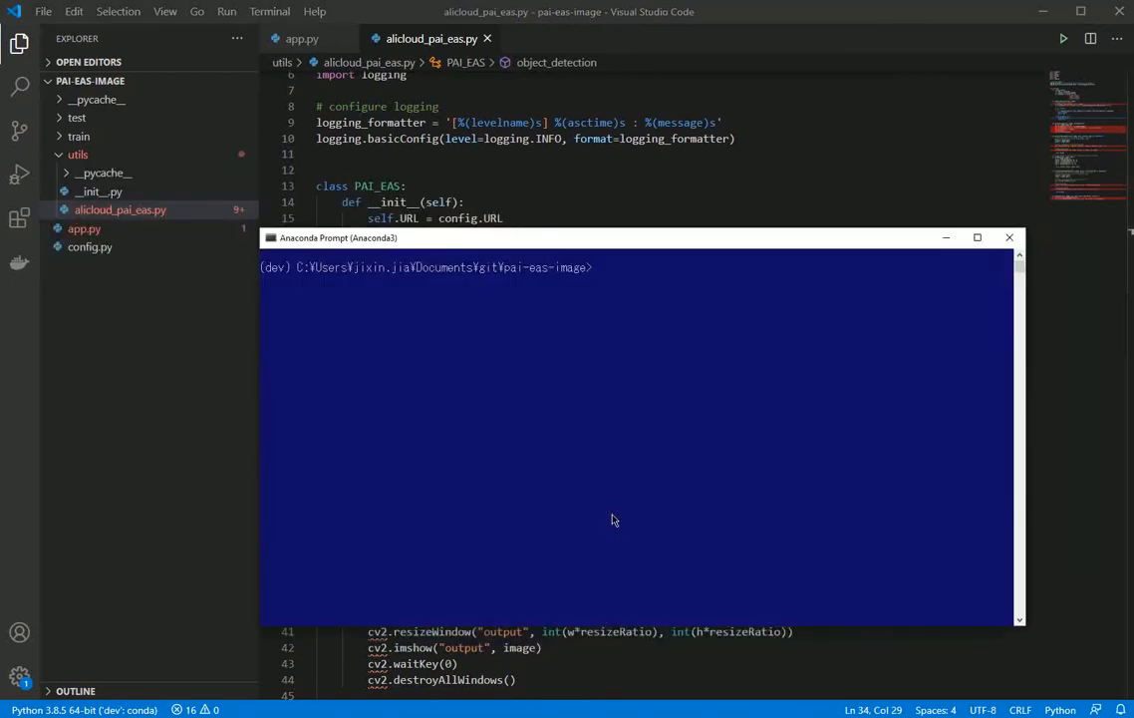
pyautogui.press('Up')
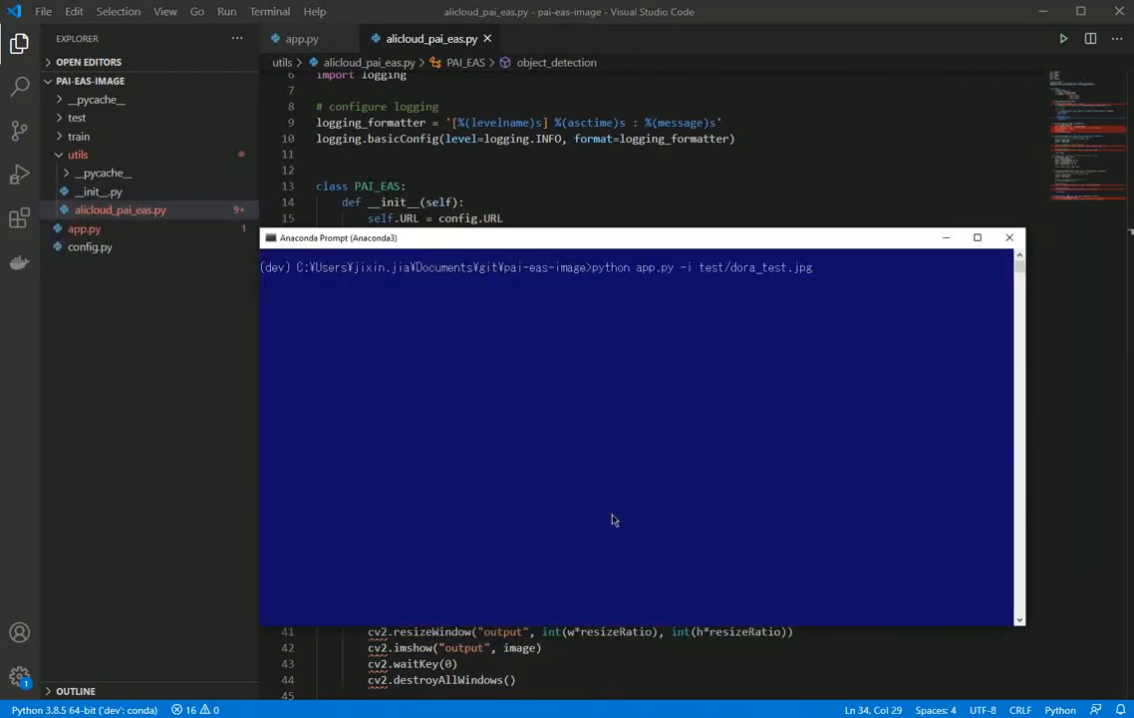
pyautogui.press('Return')
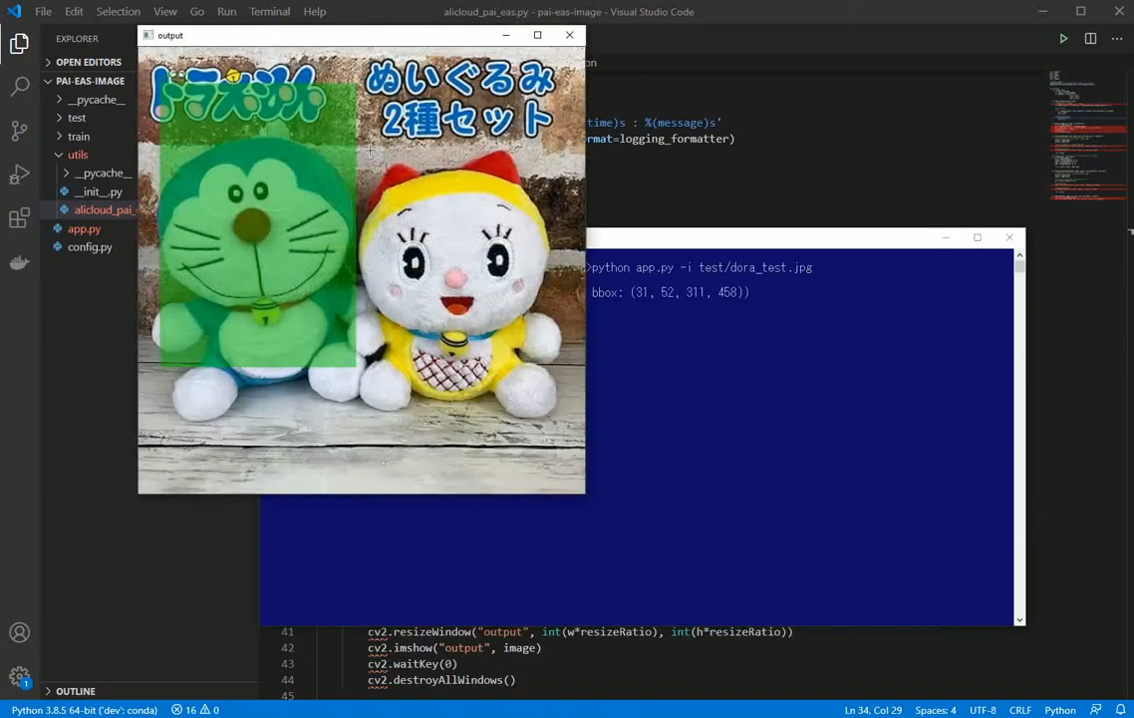
pyautogui.press('Escape')
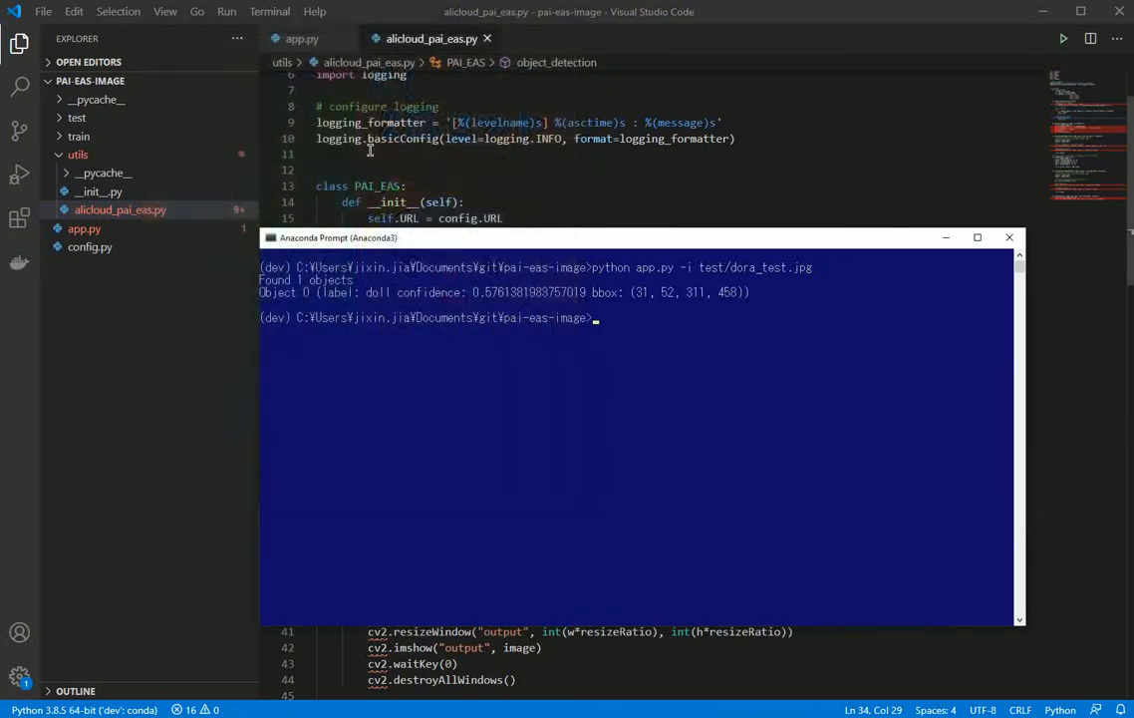
# Step: Run python app.py -i test/test.jpg to test detection on the second image, and close the output image
pyautogui.press('Up')
pyautogui.press('Up')
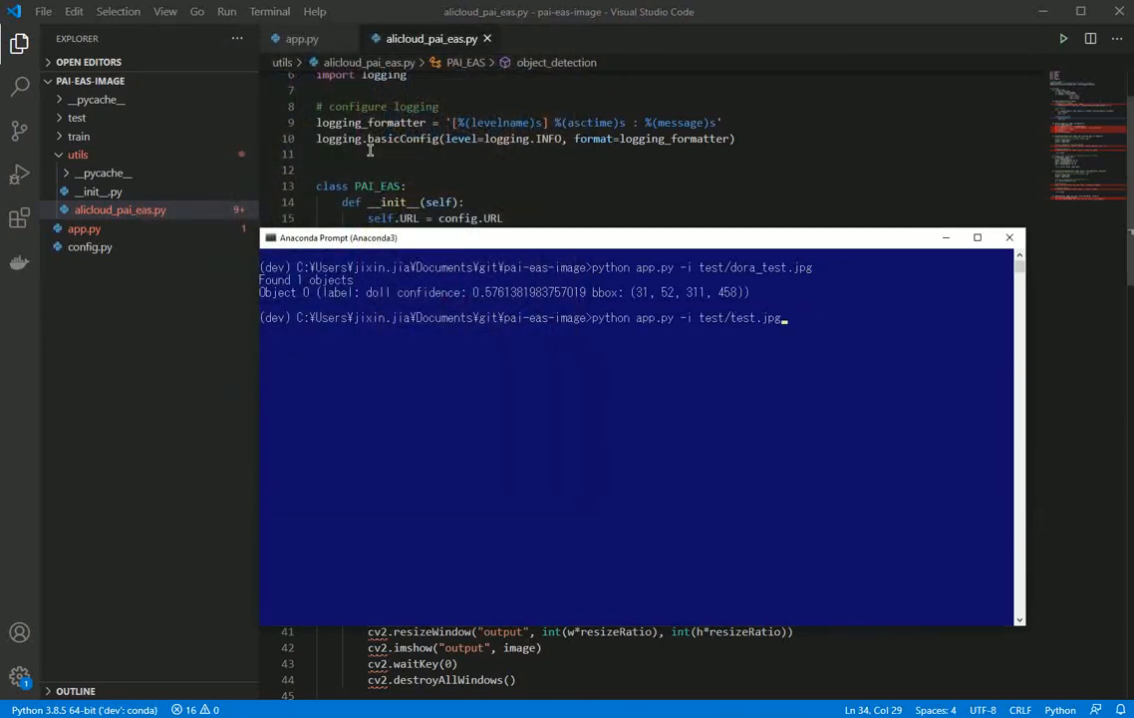
pyautogui.press('Return')
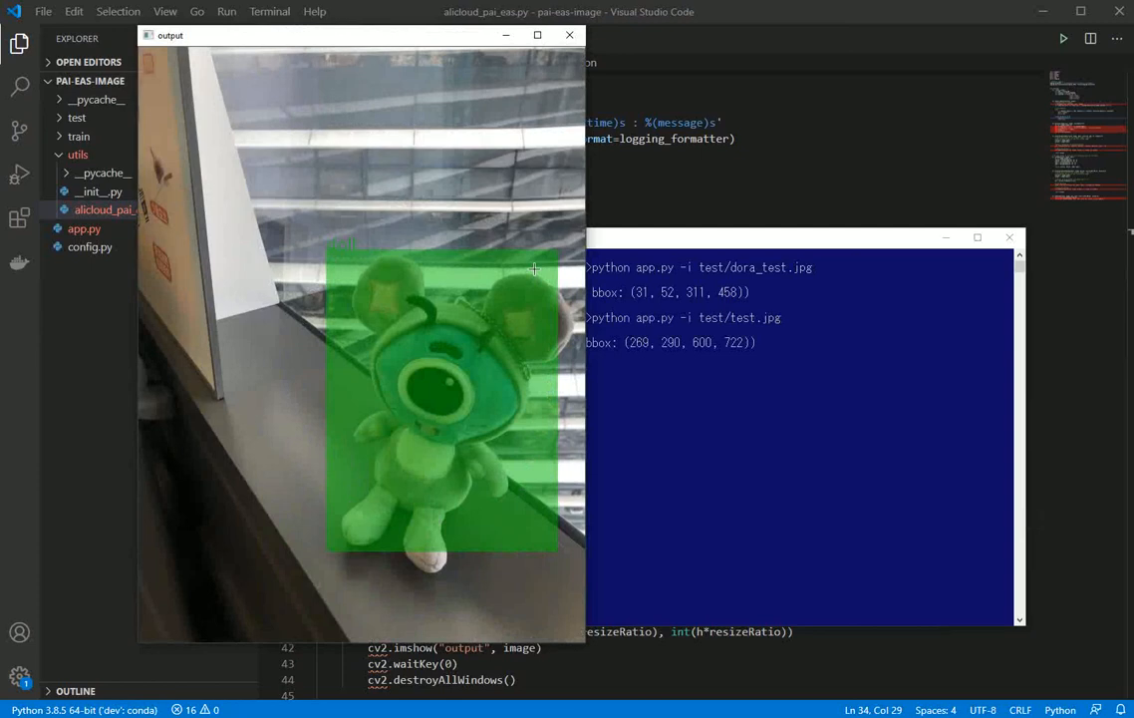
pyautogui.press('Escape')
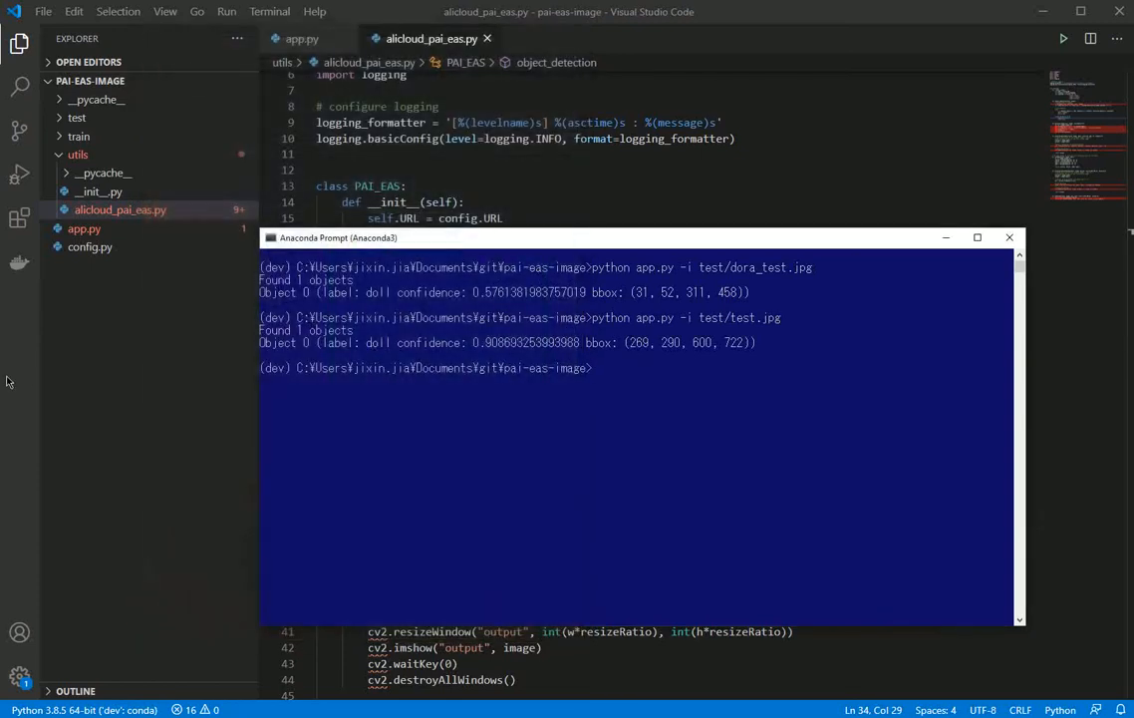
# Step: Switch back to the EAS-Model Serving page in the browser and open demo_detection's service log
pyautogui.hotkey('alt', 'Tab')
pyautogui.press('Tab')
pyautogui.press('Tab')
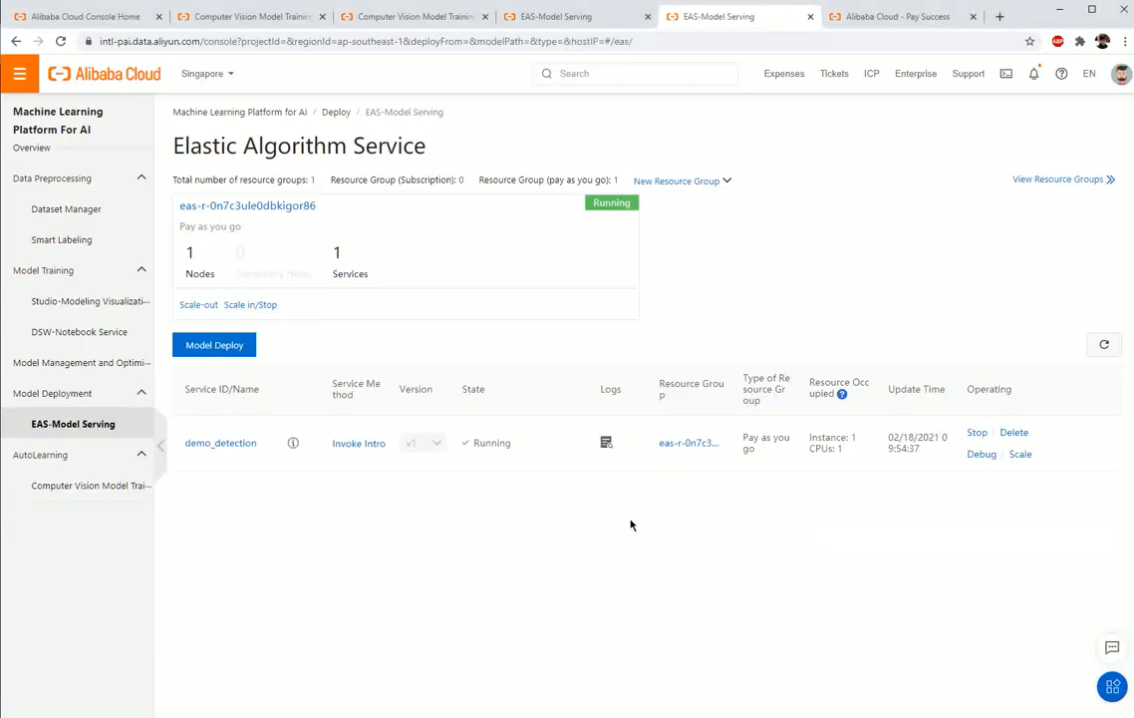
pyautogui.click(606, 443)
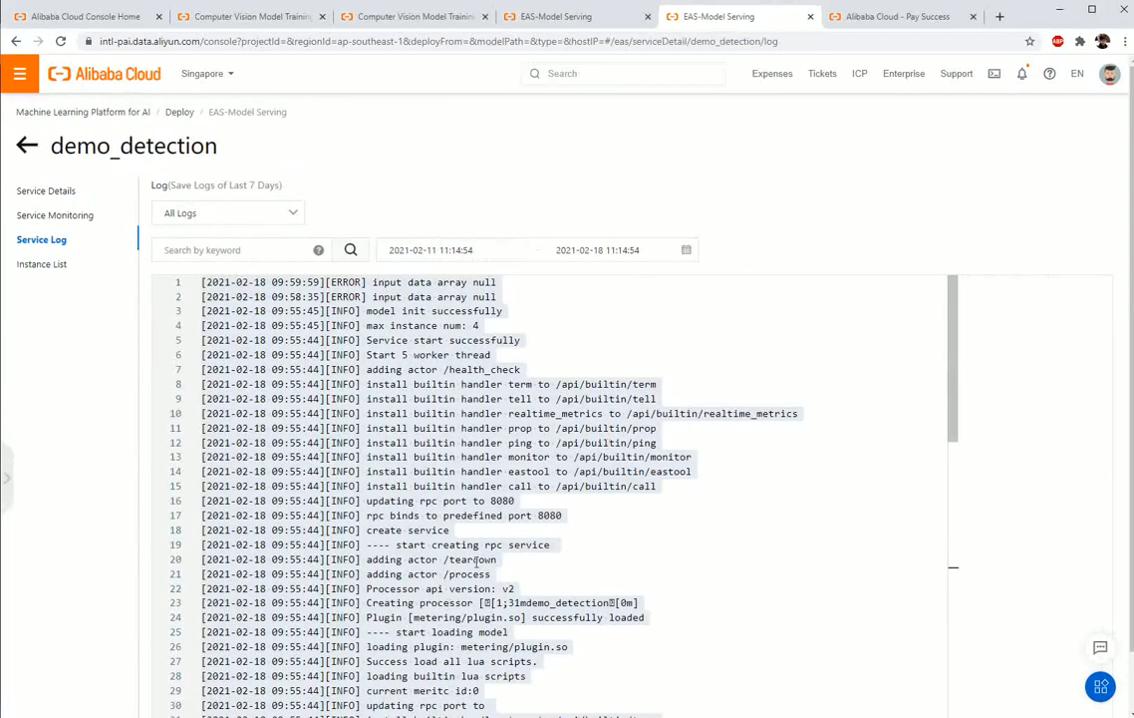
# Step: Review demo_detection's monitoring charts and the available time range options without changing the range
pyautogui.click(60, 222)
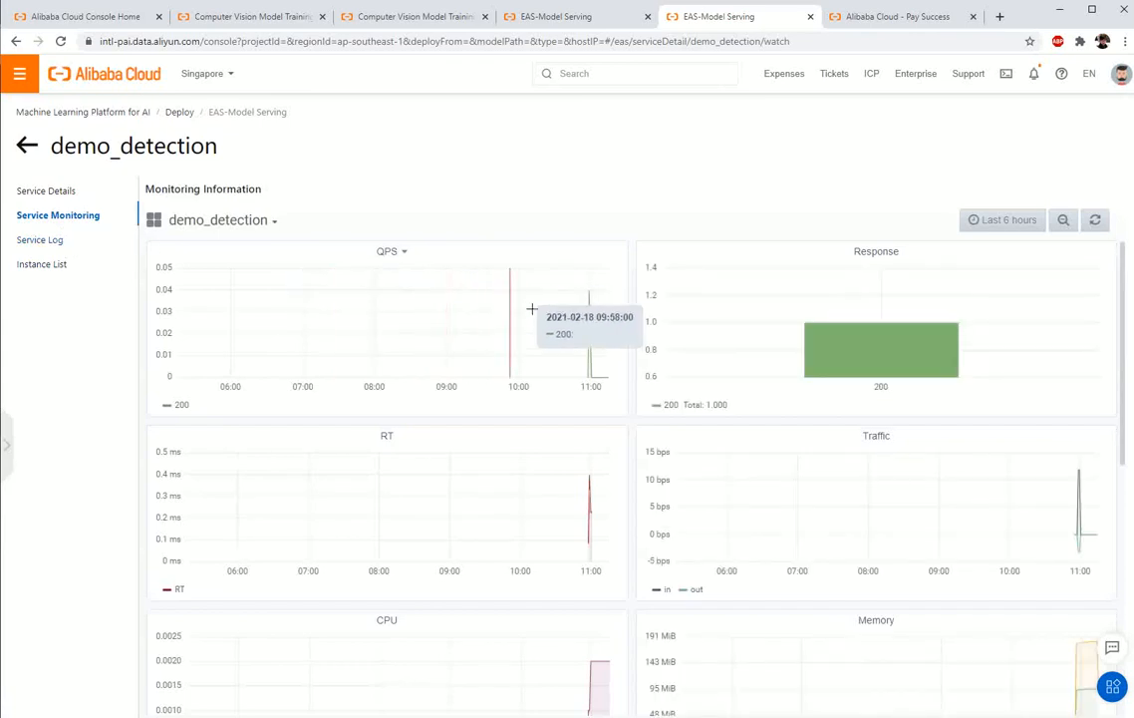
pyautogui.scroll(-1, 608, 507)
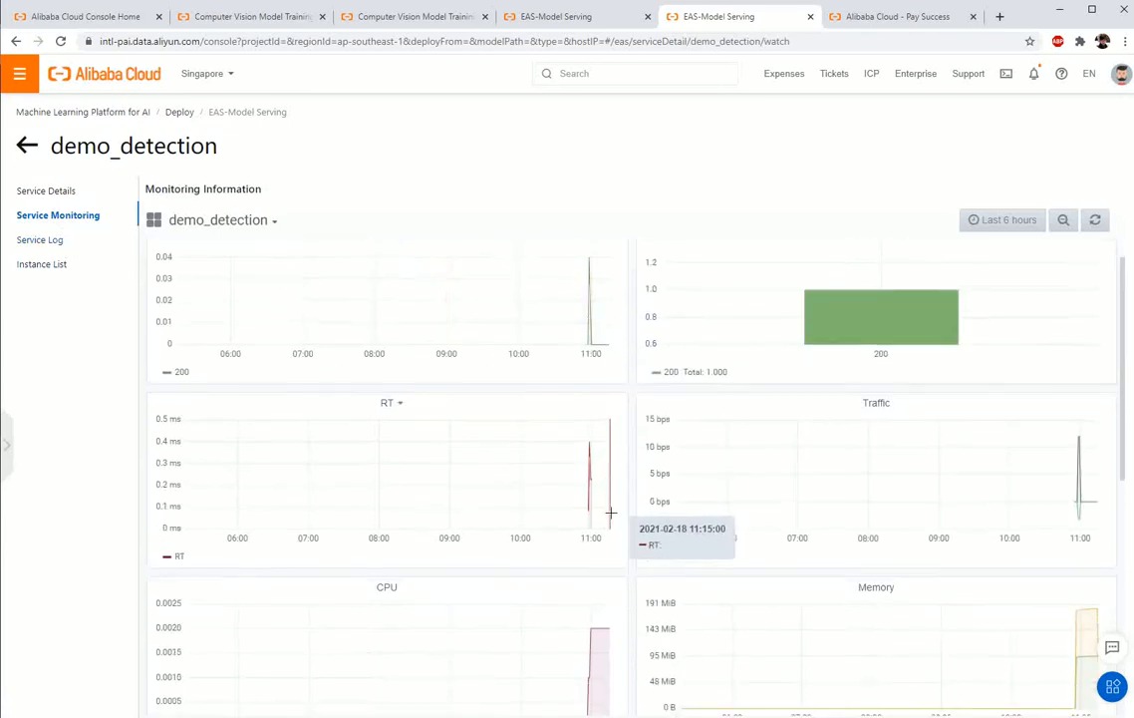
pyautogui.scroll(-4, 611, 512)
pyautogui.scroll(-1, 610, 512)
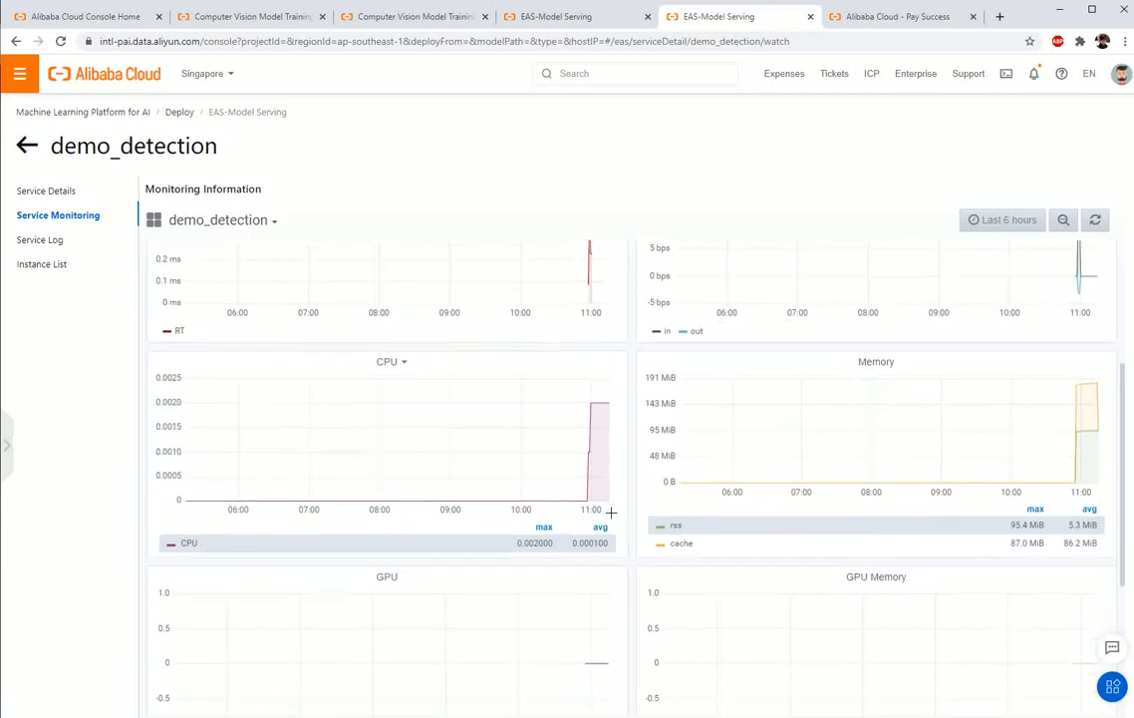
pyautogui.click(1010, 220)
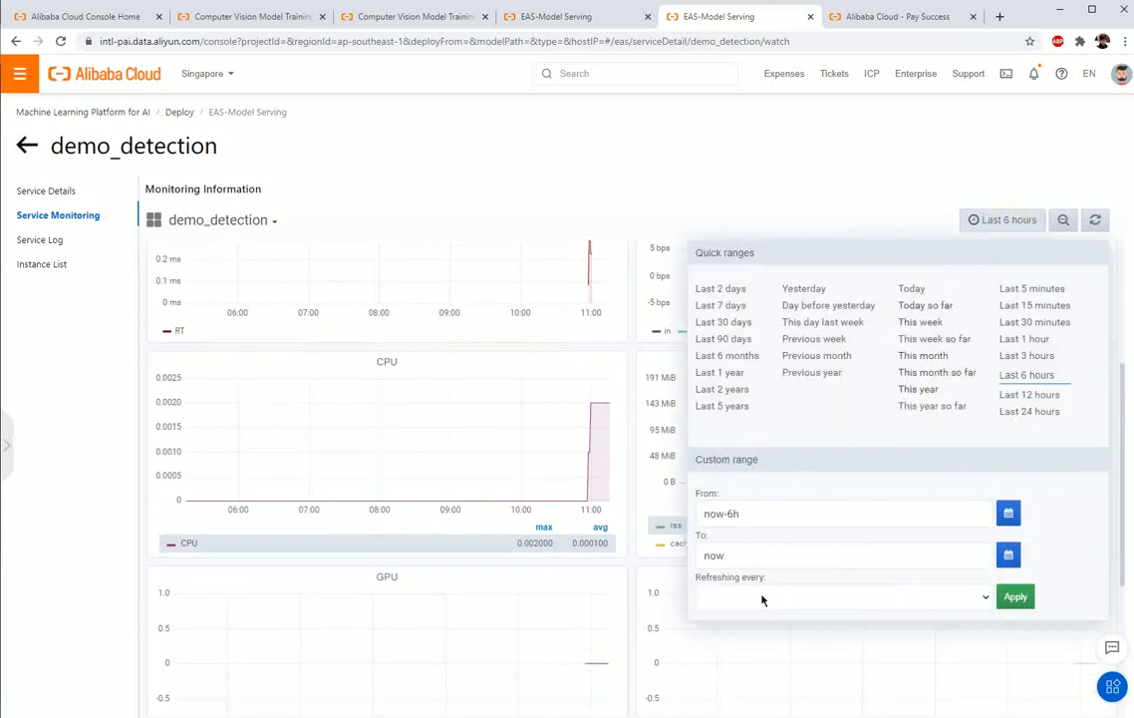
pyautogui.click(918, 212)
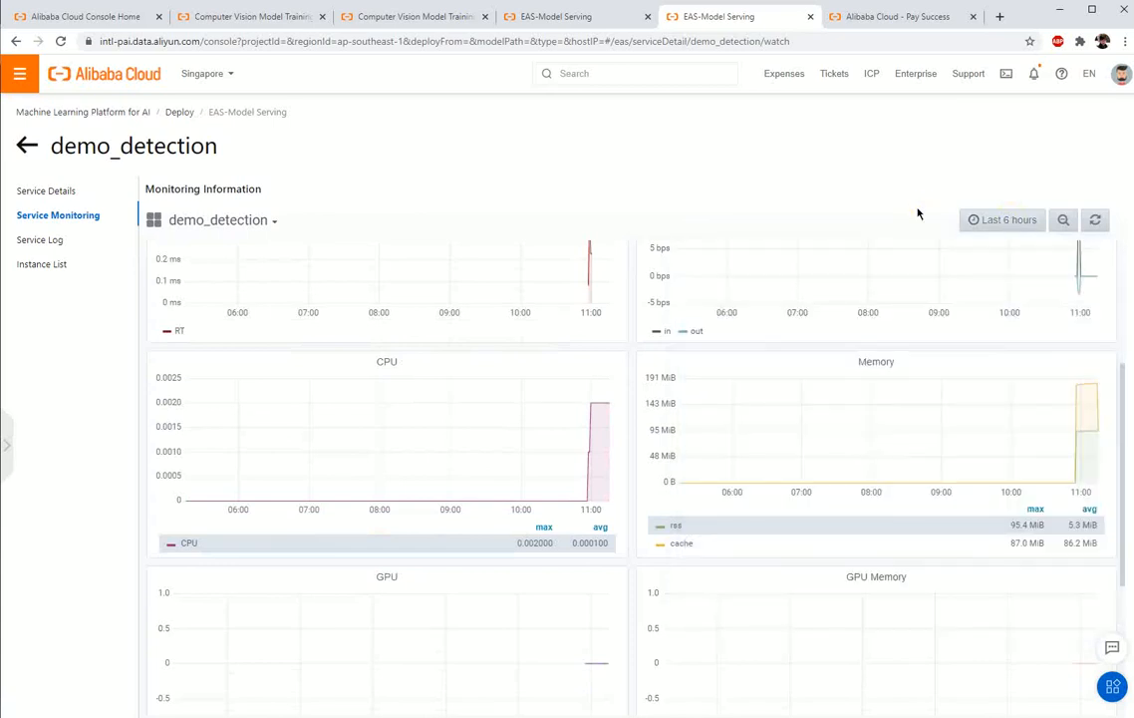
# Step: Open demo_detection's service details and review its service configuration from start to end
pyautogui.click(20, 192)
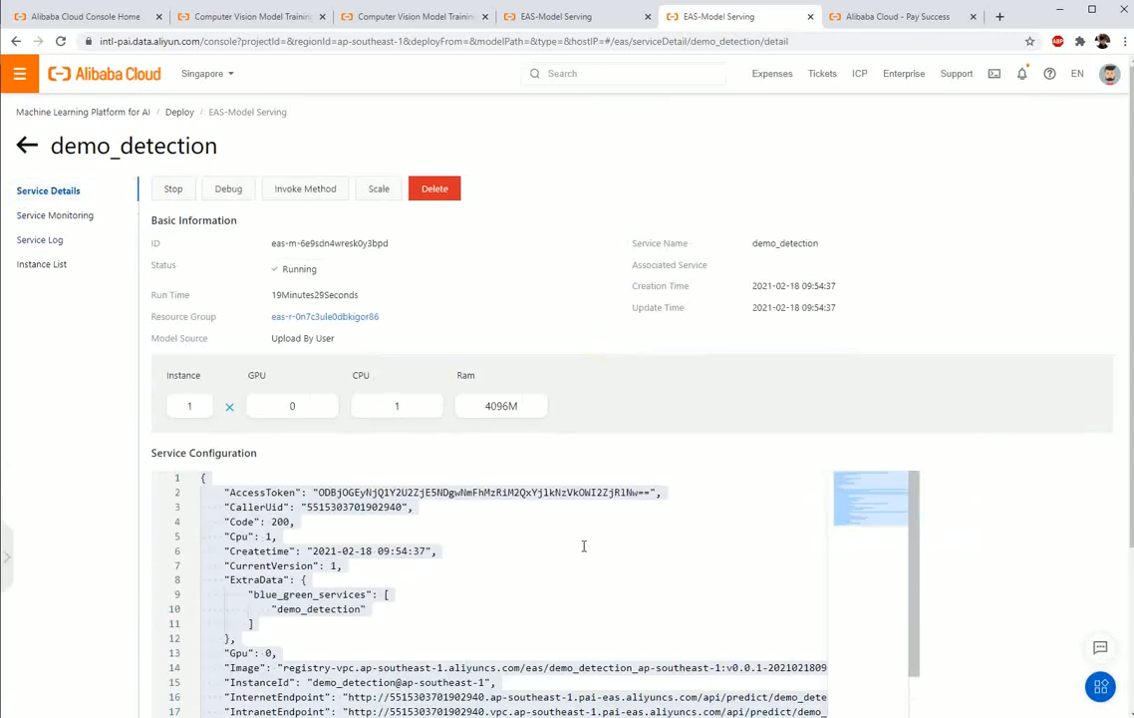
pyautogui.scroll(-2, 586, 548)
pyautogui.scroll(-4, 588, 559)
pyautogui.scroll(5, 592, 598)
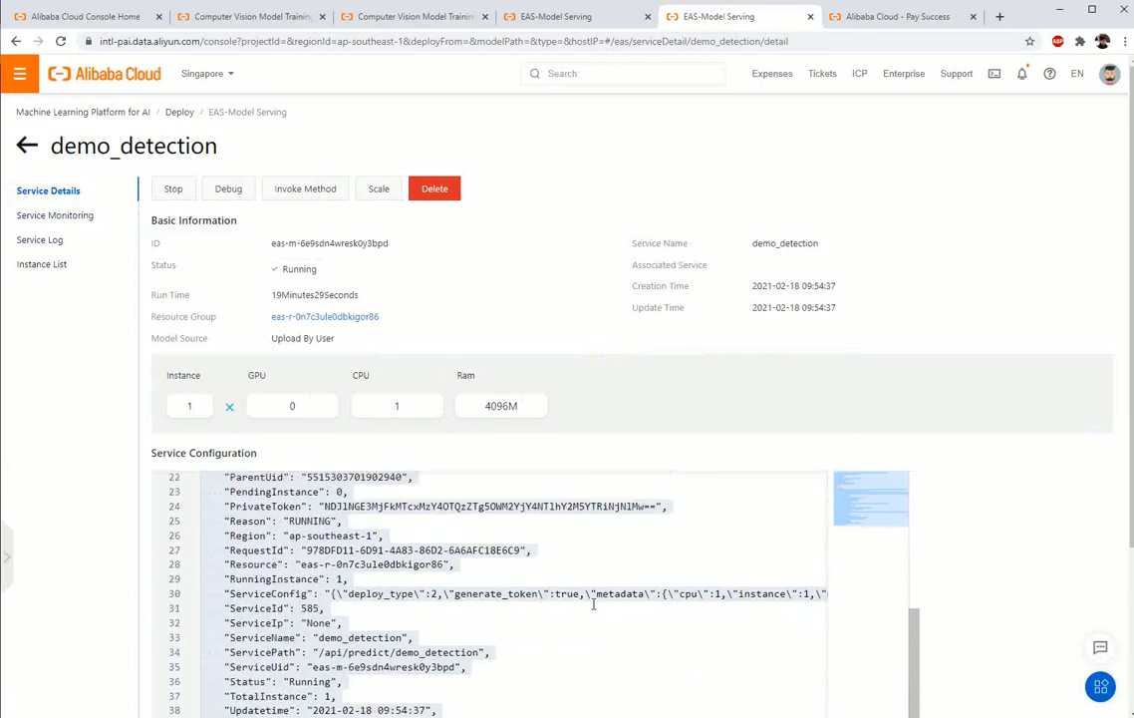
pyautogui.scroll(1, 595, 609)
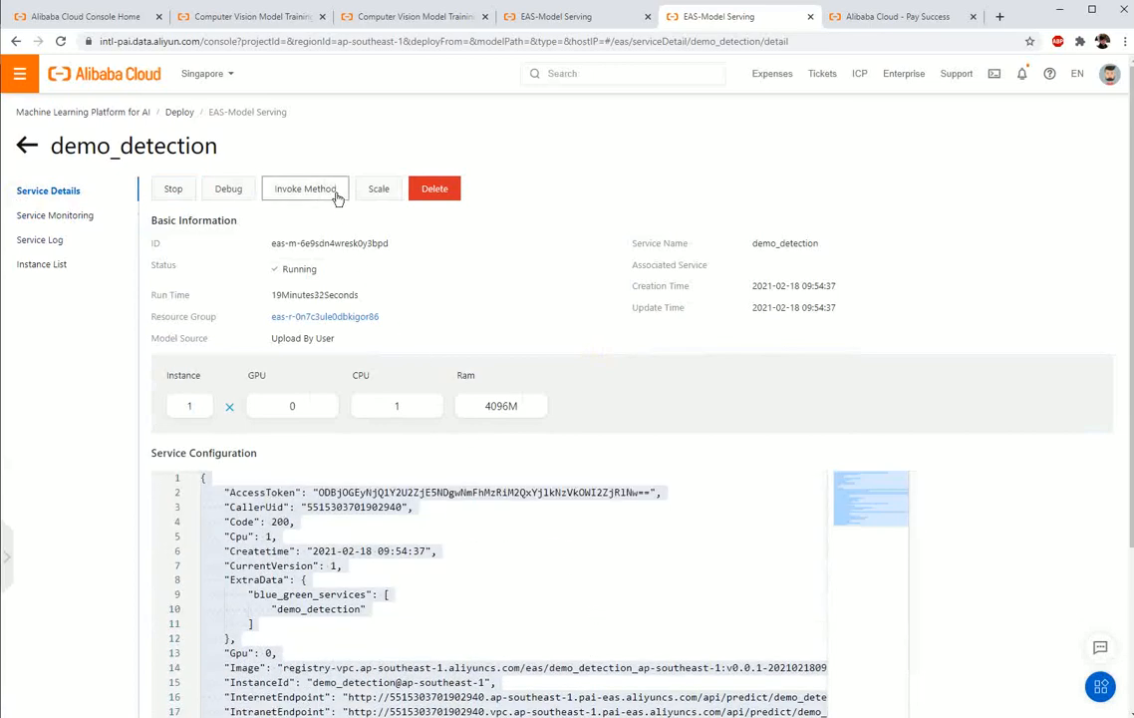
# Step: Check demo_detection's invocation information and scaling settings without changing them, and switch to the Computer Vision Model Training page
pyautogui.click(303, 188)
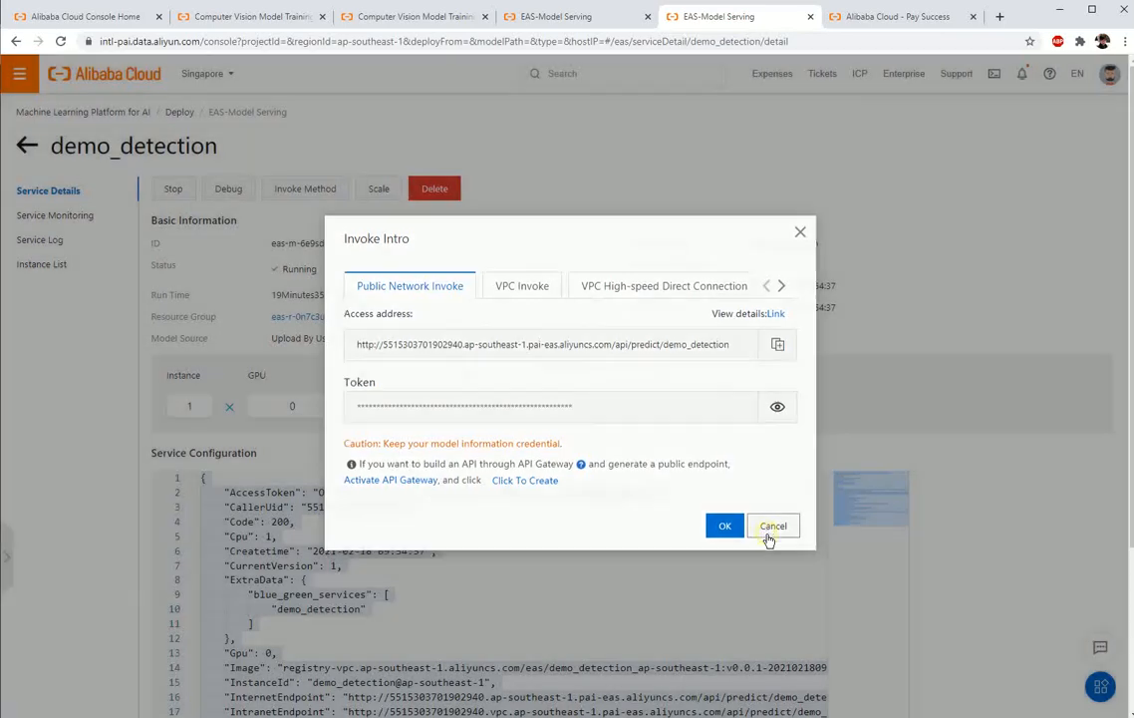
pyautogui.click(773, 530)
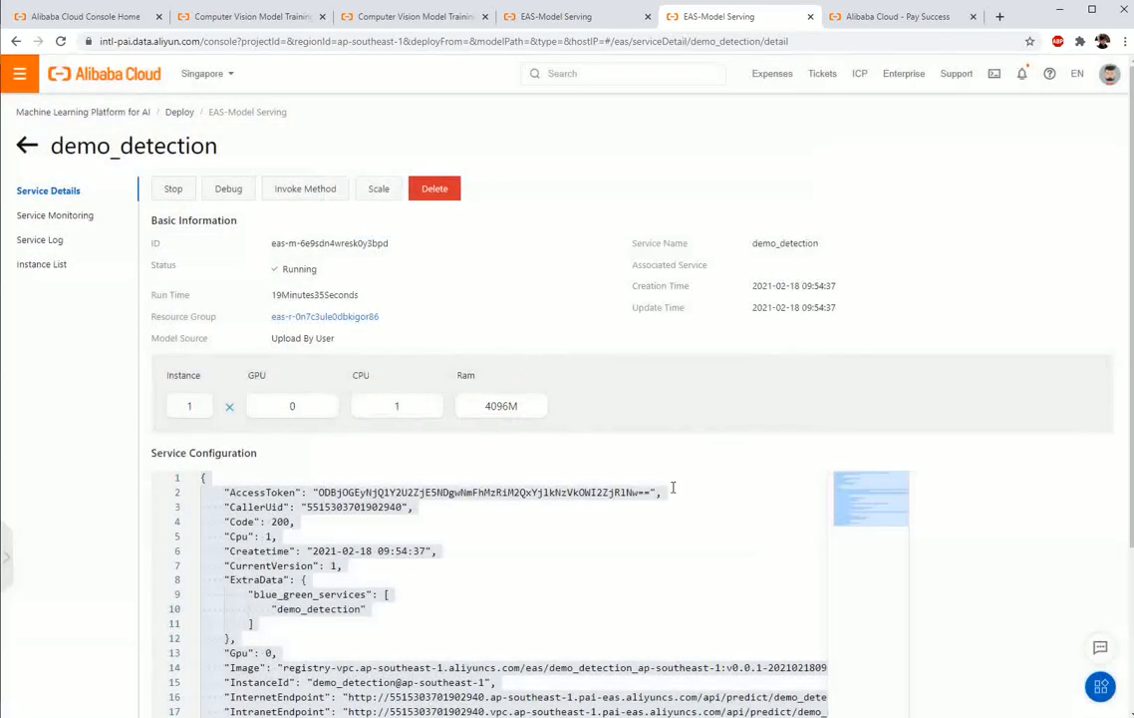
pyautogui.click(380, 188)
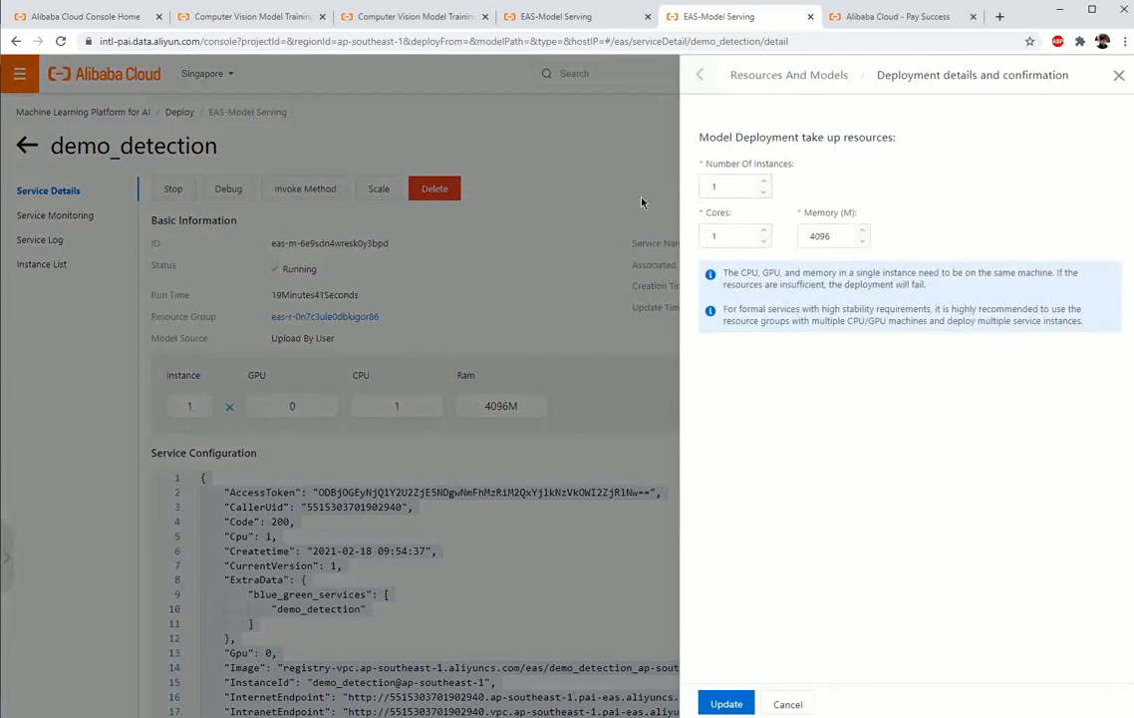
pyautogui.hotkey('ctrl', '2')
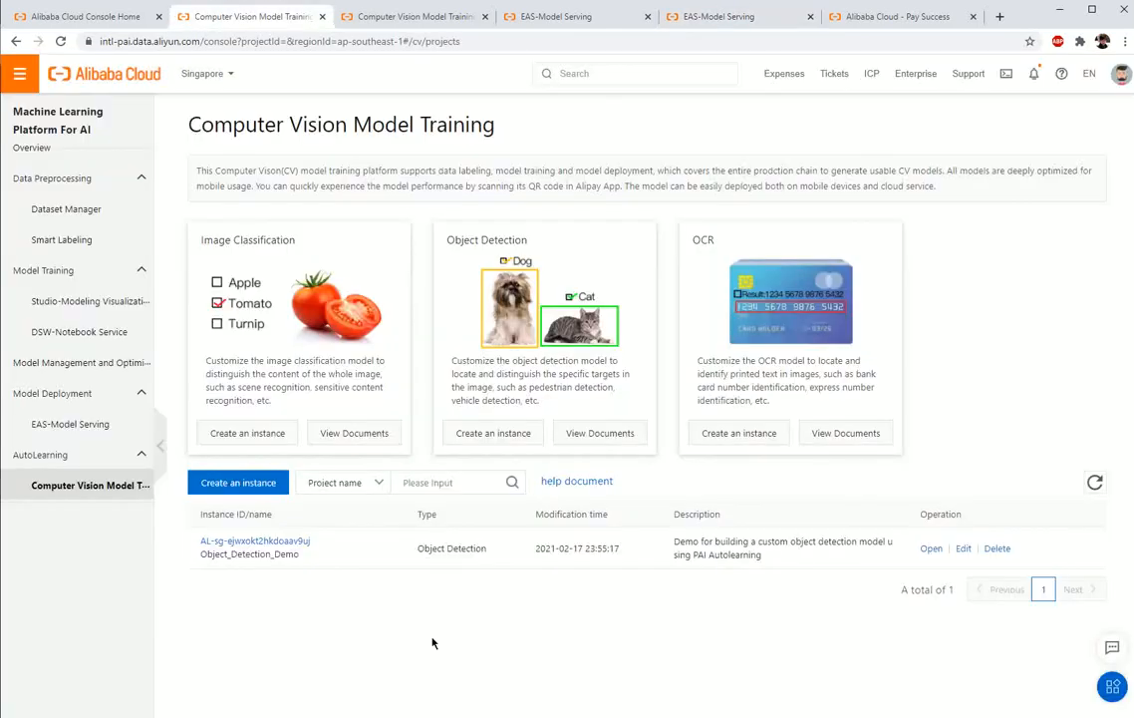